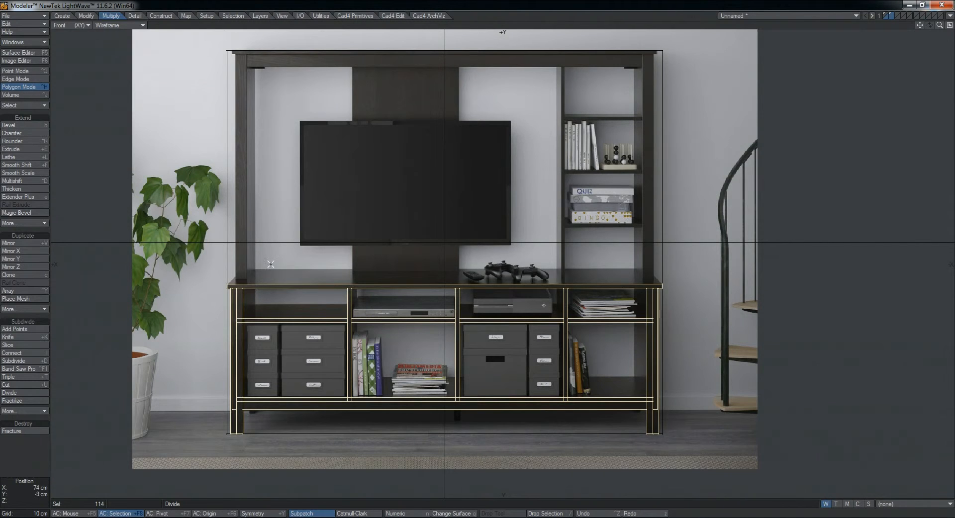
key(0)
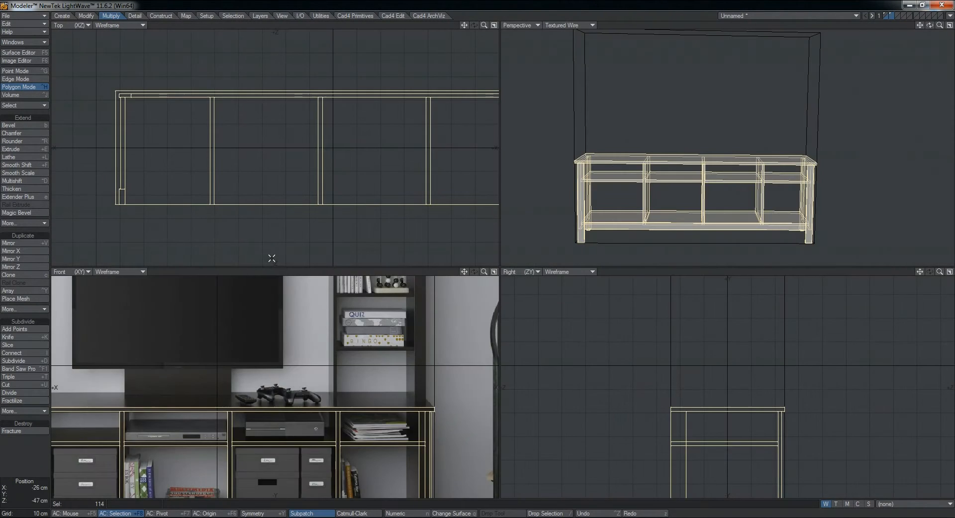
key(/)
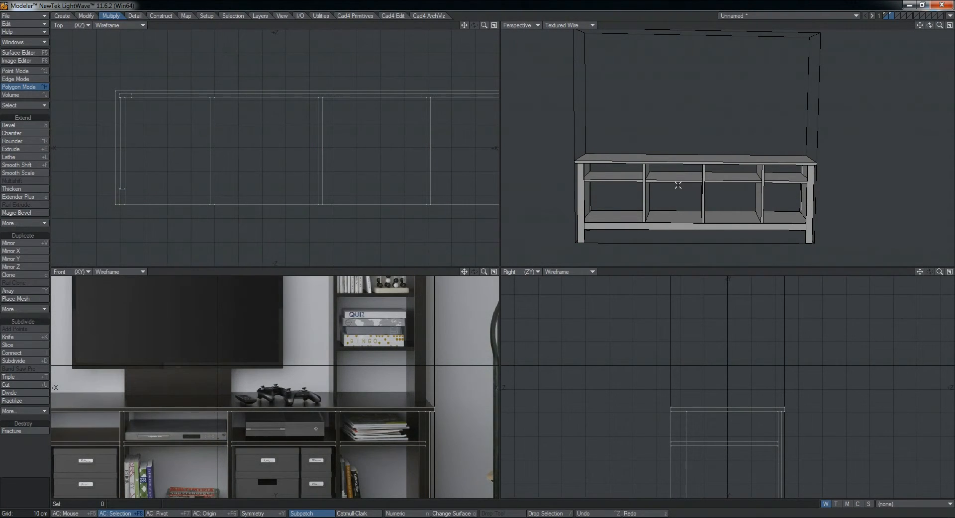
alt+drag(679, 186, 684, 189)
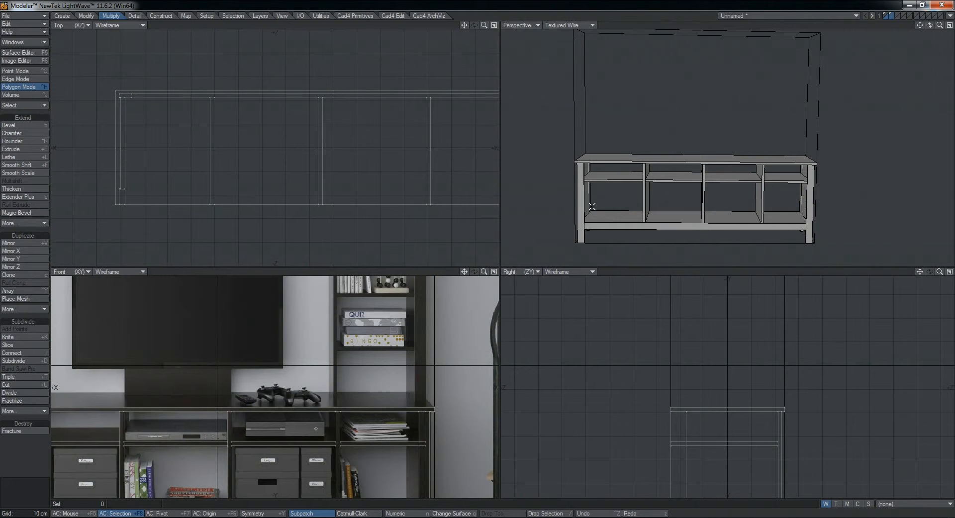
key(0)
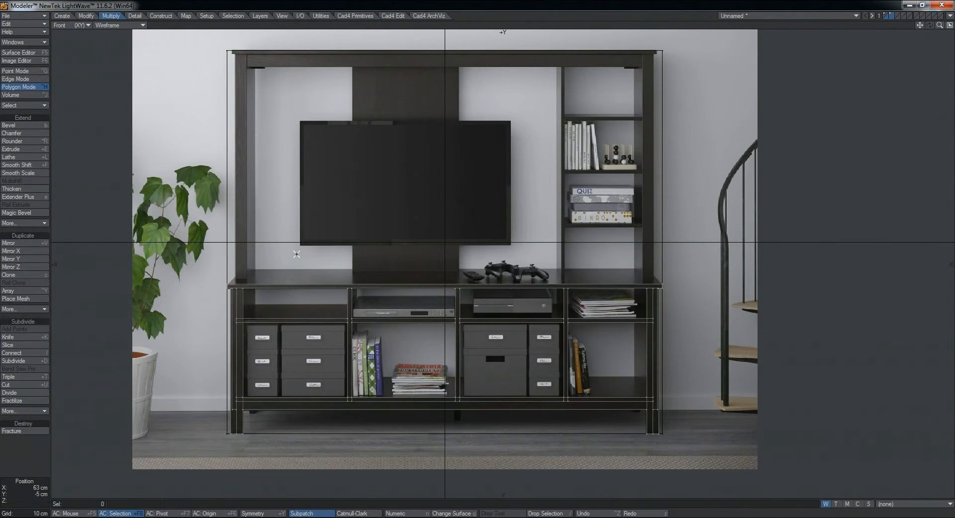
mouse_move(252, 251)
right_down()
mouse_move(218, 490)
mouse_move(642, 236)
mouse_move(370, 241)
right_up()
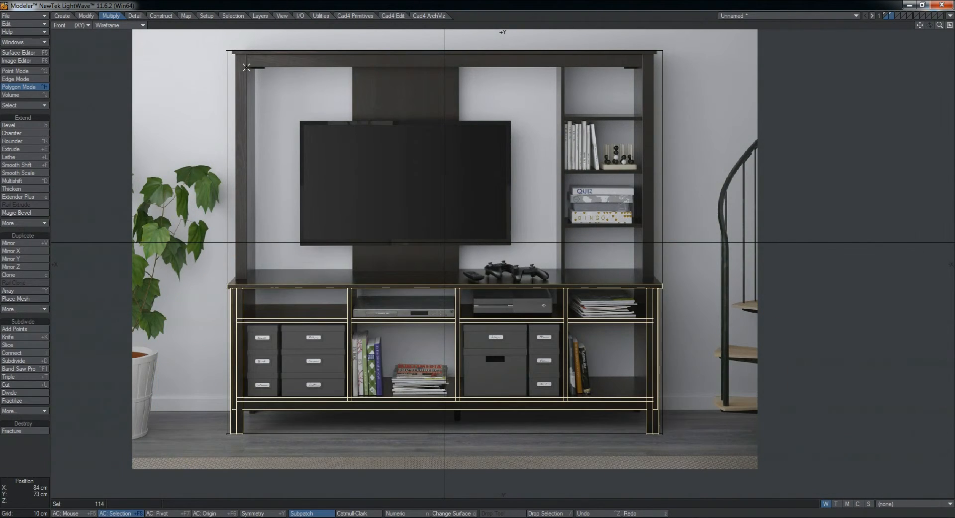
key(slash)
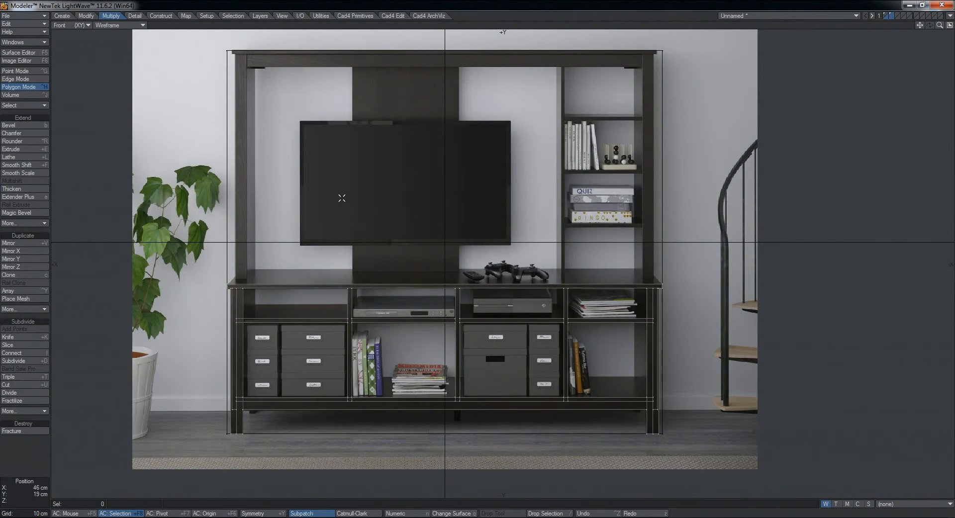
key(KP_0)
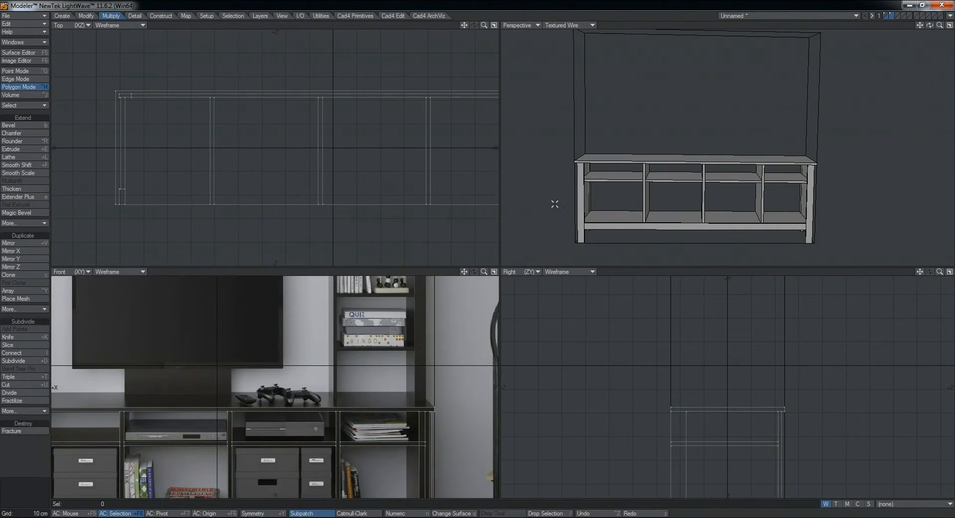
Select the cabinet's entire countertop board by extending the picked top polygon to all connected polygons.
click(660, 160)
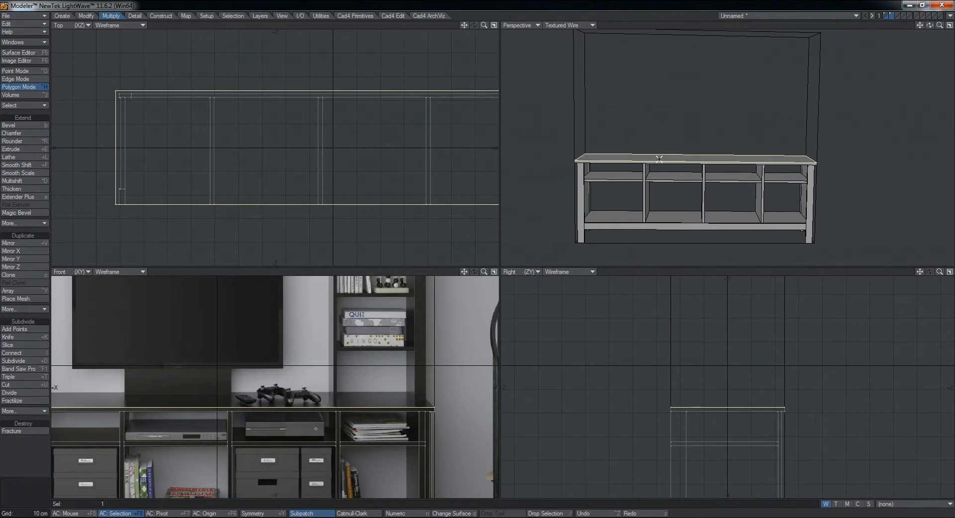
key(a)
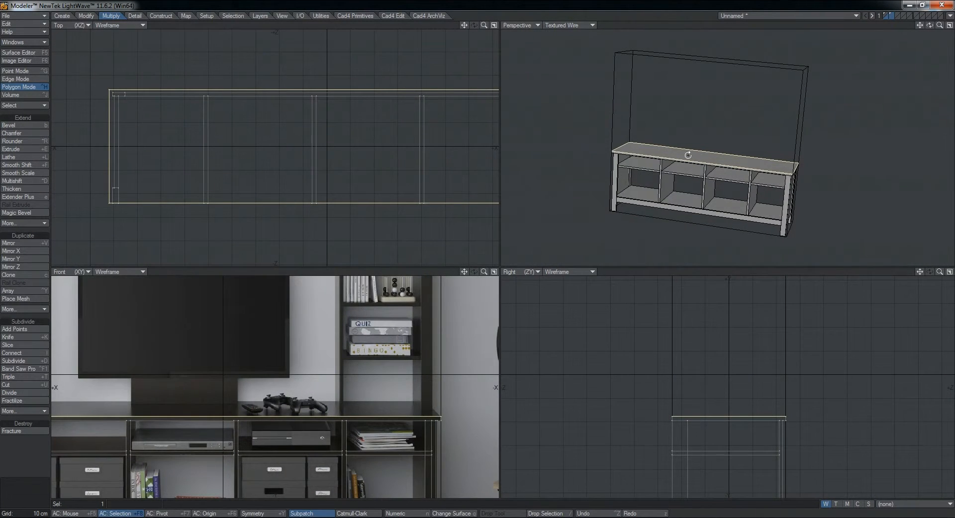
drag(312, 398, 345, 438)
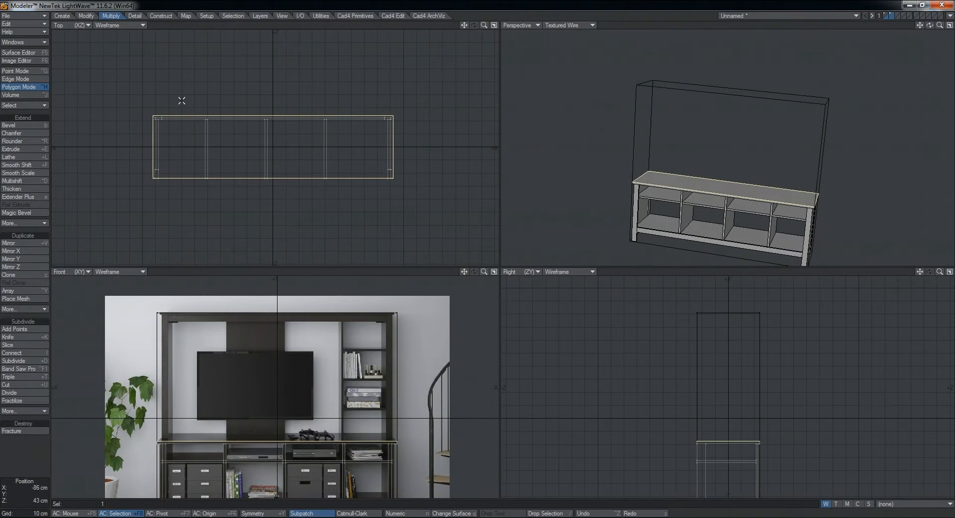
click(233, 18)
click(40, 125)
Duplicate the countertop board and move the copy straight up to the top of the reference furniture.
key(ctrl+c)
key(ctrl+v)
key(t)
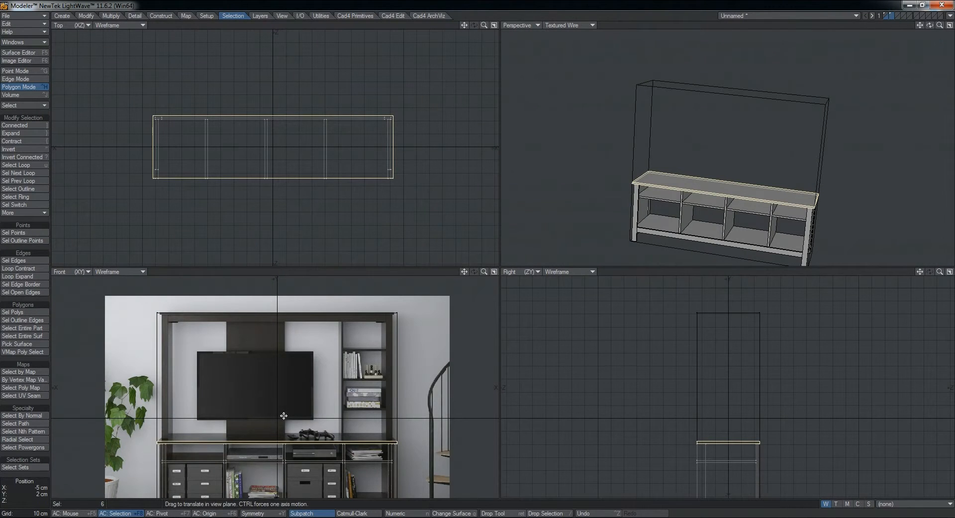
key(KP_0)
ctrl+drag(507, 250, 508, 121)
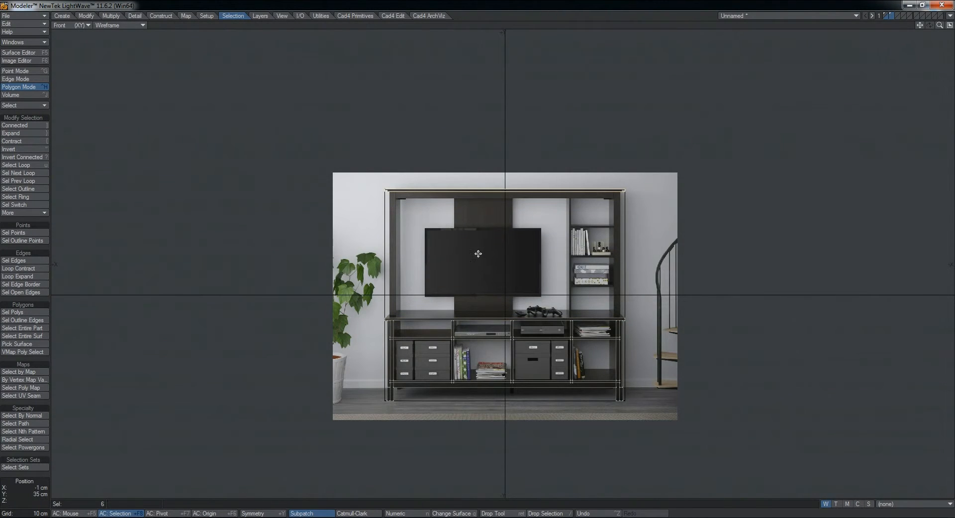
scroll(387, 183, up, 6)
scroll(377, 173, up, 5)
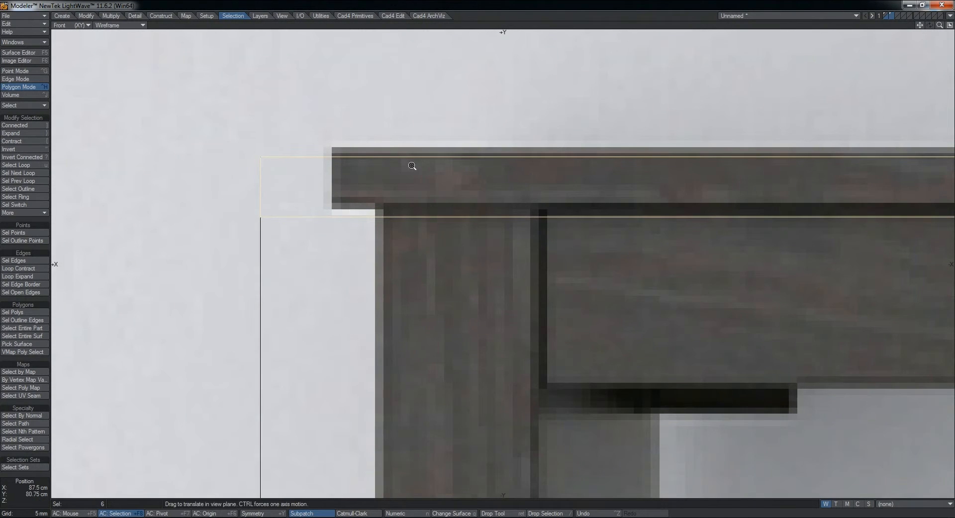
scroll(416, 165, down, 2)
click(18, 499)
scroll(370, 207, down, 3)
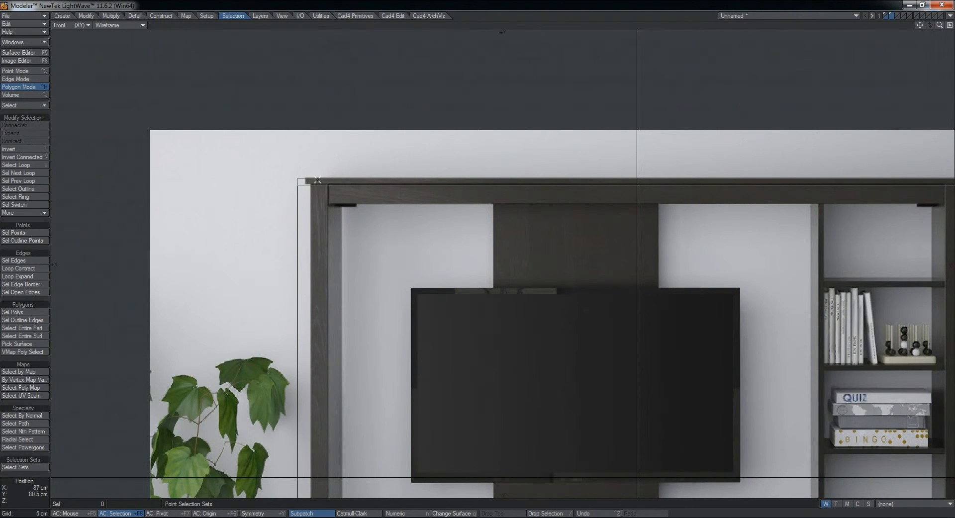
Check the dimension reference image and move the upper board's left end points inward to match the photo's top shelf edge.
key(space)
drag(297, 187, 298, 175)
key(/)
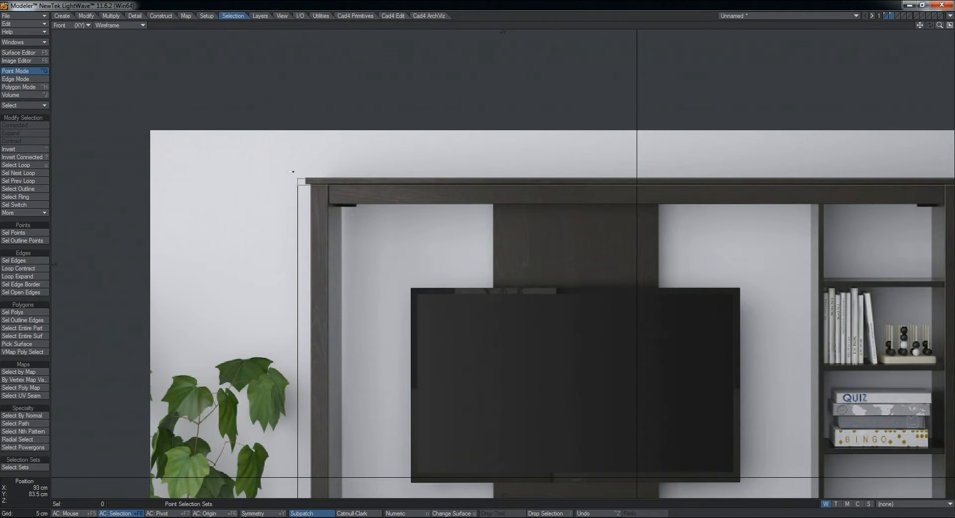
scroll(300, 179, up, 3)
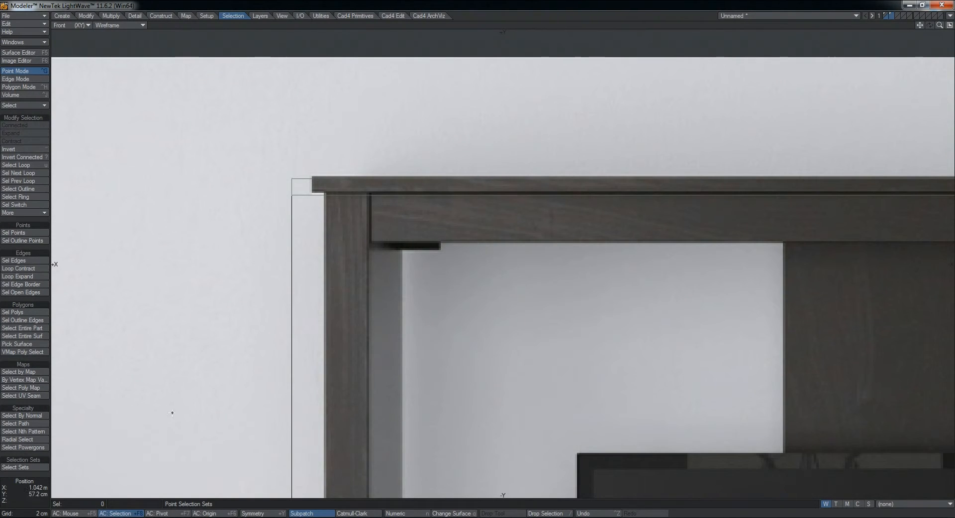
click(70, 485)
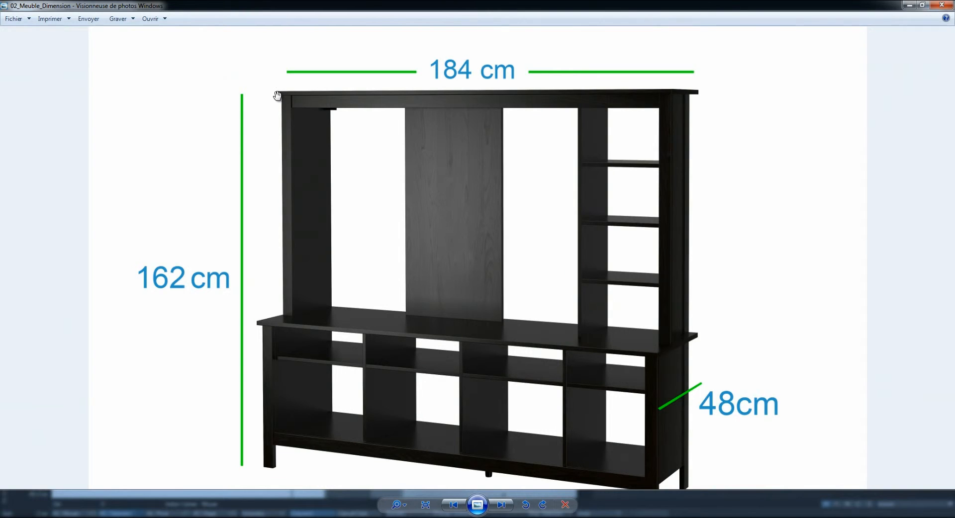
click(908, 6)
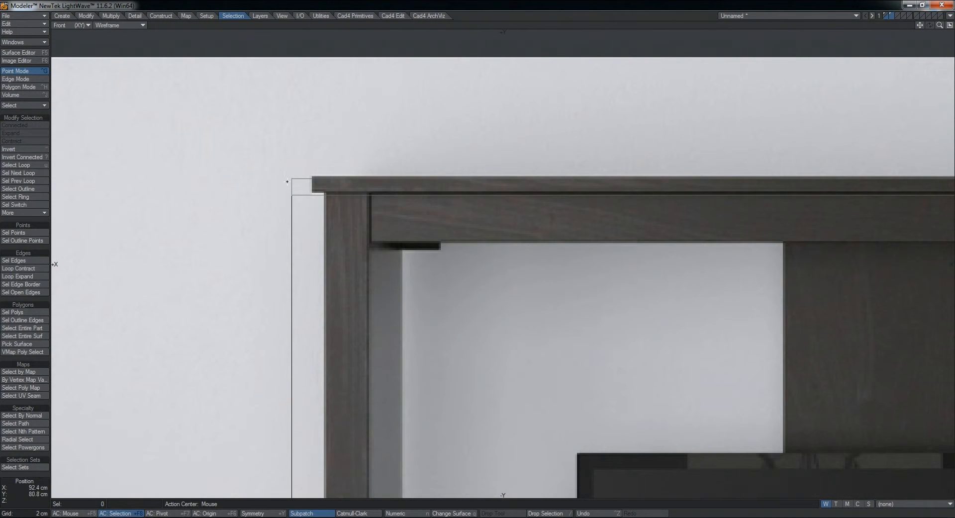
right_drag(292, 168, 292, 170)
key(t)
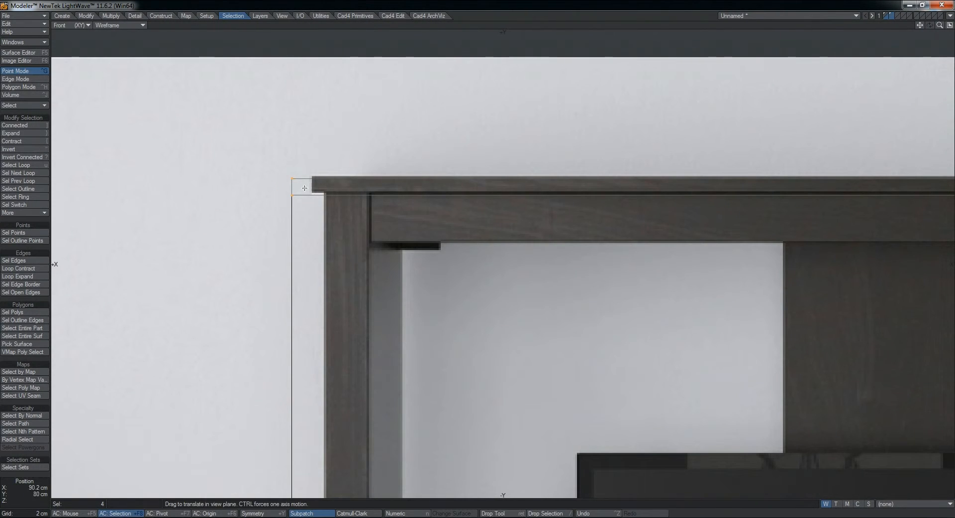
drag(290, 180, 310, 179)
key(Return)
key(/)
Move the upper board's right end points inward to match the top shelf edge in the reference photo.
scroll(345, 181, down, 5)
alt+drag(519, 200, 125, 201)
scroll(529, 185, up, 6)
right_drag(546, 169, 522, 156)
key(t)
drag(501, 180, 470, 180)
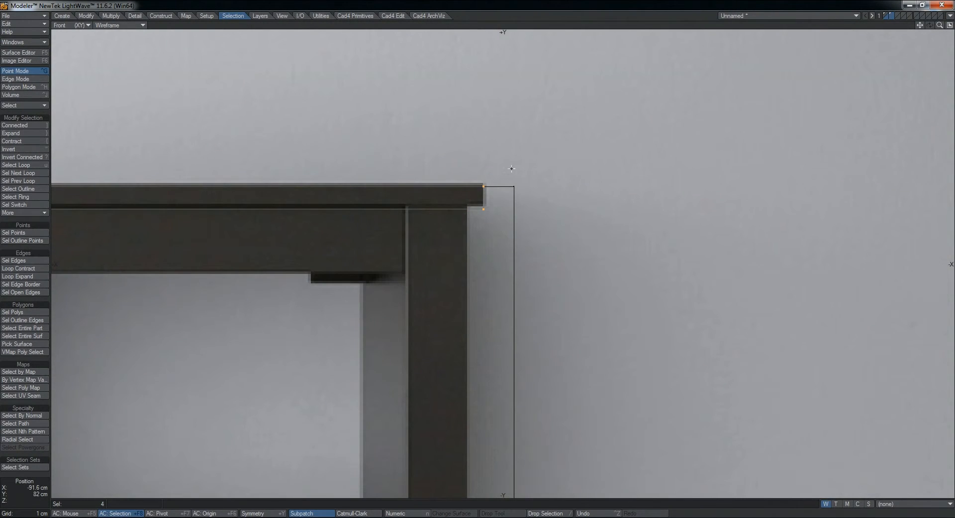
key(Return)
key(/)
scroll(478, 214, down, 6)
alt+drag(314, 274, 358, 213)
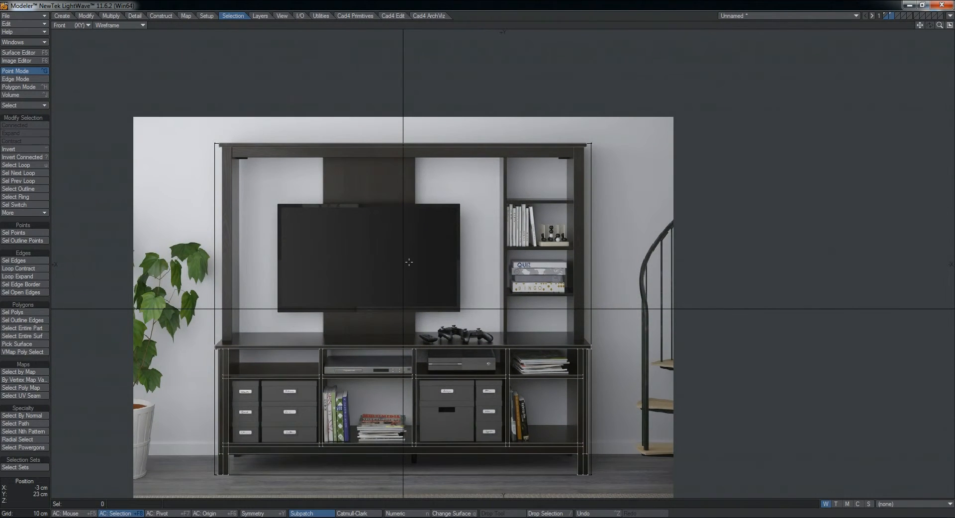
key(KP_0)
alt+drag(736, 155, 712, 103)
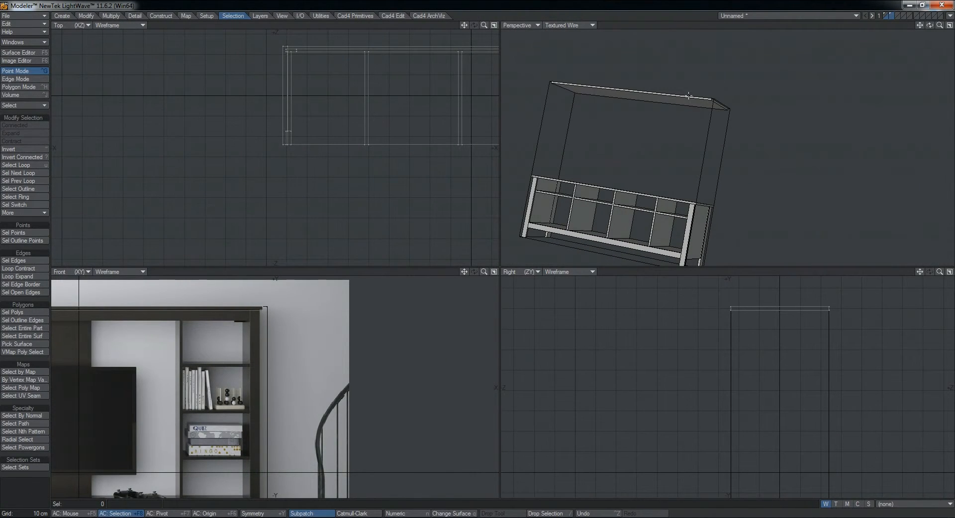
alt+drag(677, 160, 661, 222)
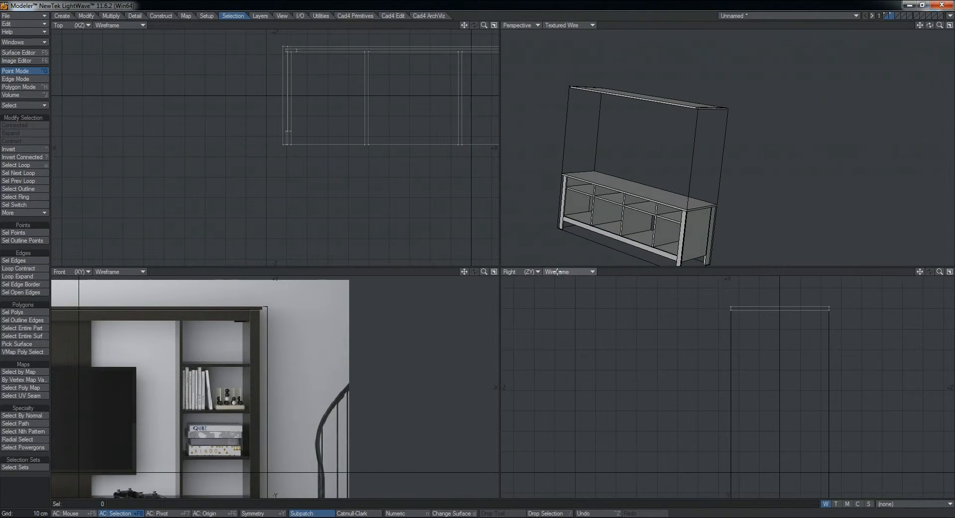
Examine in the dimension reference image how the upper side posts and panel sit on the countertop.
mouse_move(120, 517)
click(82, 468)
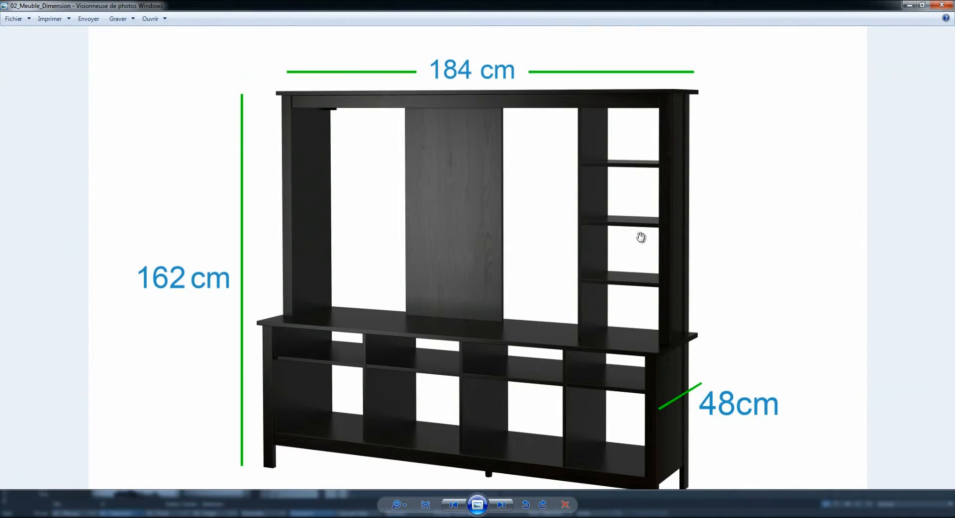
drag(530, 233, 514, 183)
scroll(642, 182, up, 3)
drag(763, 275, 648, 294)
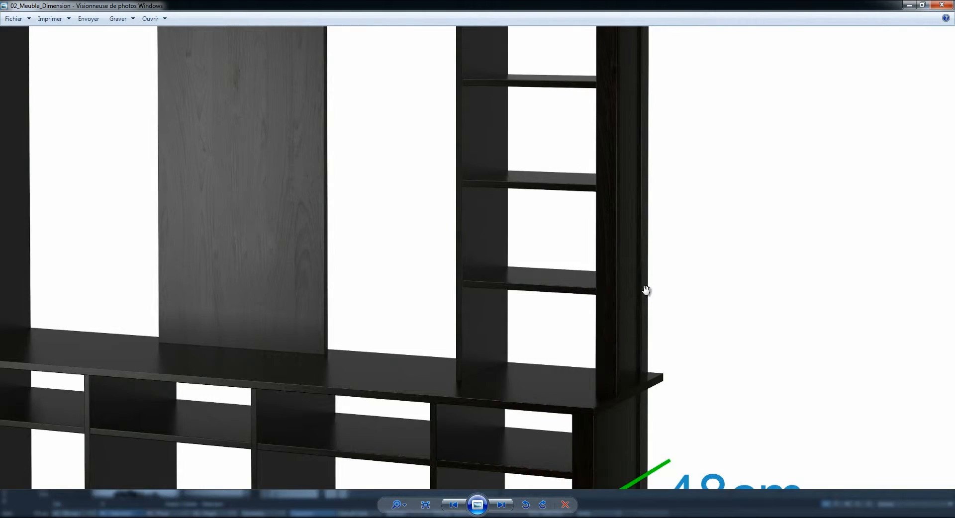
scroll(706, 290, down, 2)
scroll(755, 292, up, 3)
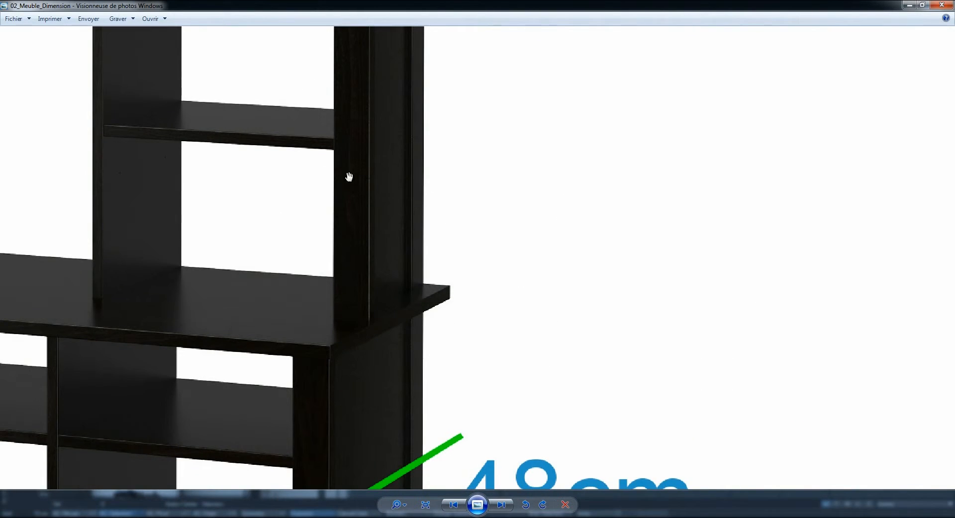
drag(376, 338, 348, 181)
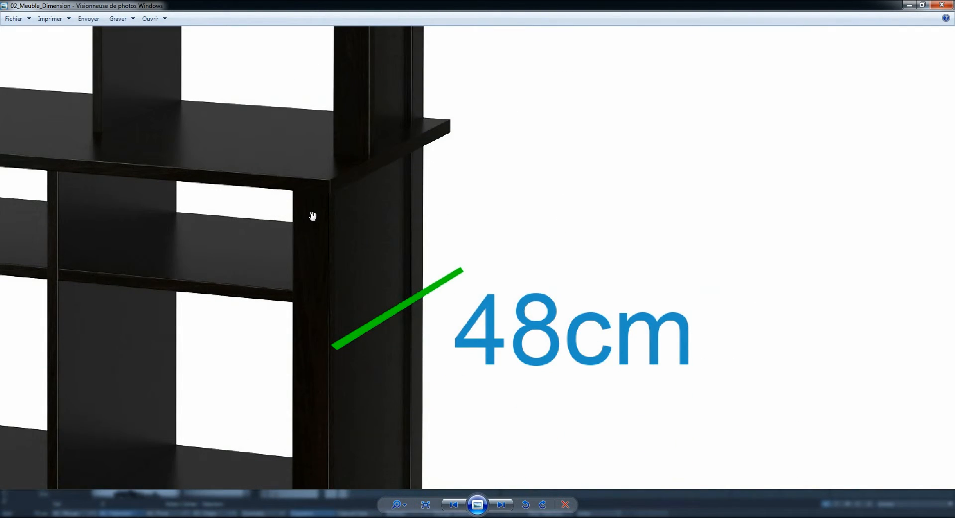
drag(394, 116, 397, 170)
drag(358, 146, 356, 219)
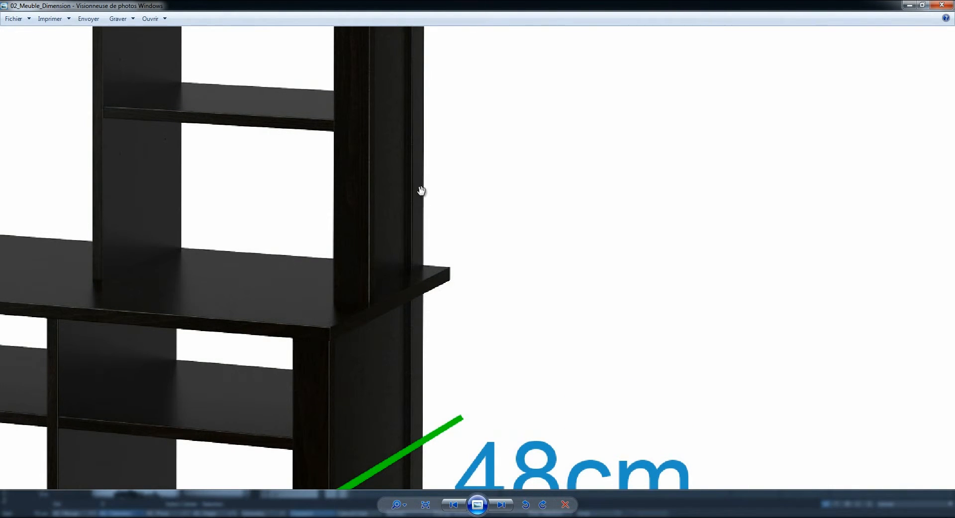
drag(422, 277, 378, 303)
scroll(378, 303, down, 3)
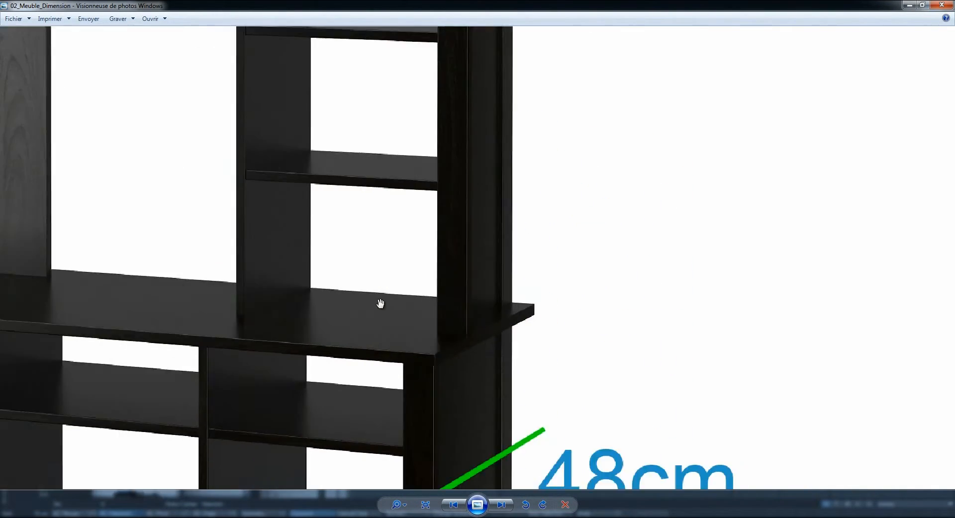
click(910, 6)
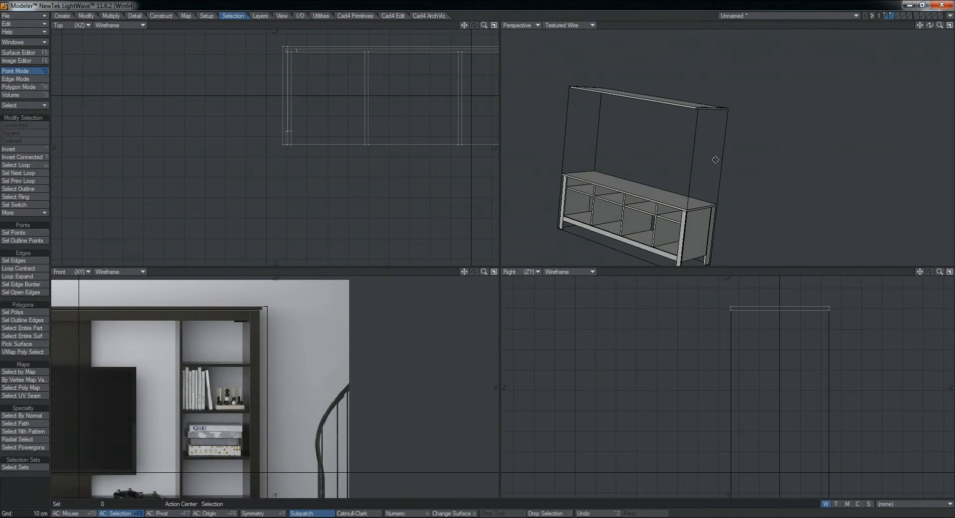
Select the cabinet's right side panel together with its front and rear legs as connected polygons.
alt+drag(715, 159, 606, 149)
key(KP_0)
scroll(543, 345, up, 4)
alt+drag(422, 342, 432, 378)
key(space)
key(space)
mouse_move(416, 310)
mouse_down()
mouse_move(408, 348)
mouse_move(274, 339)
mouse_up()
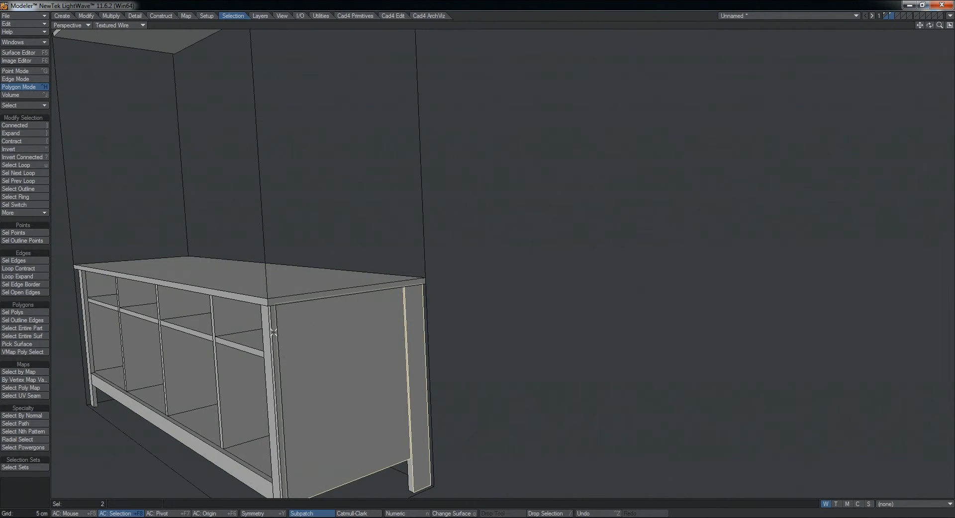
click(273, 326)
scroll(328, 283, up, 3)
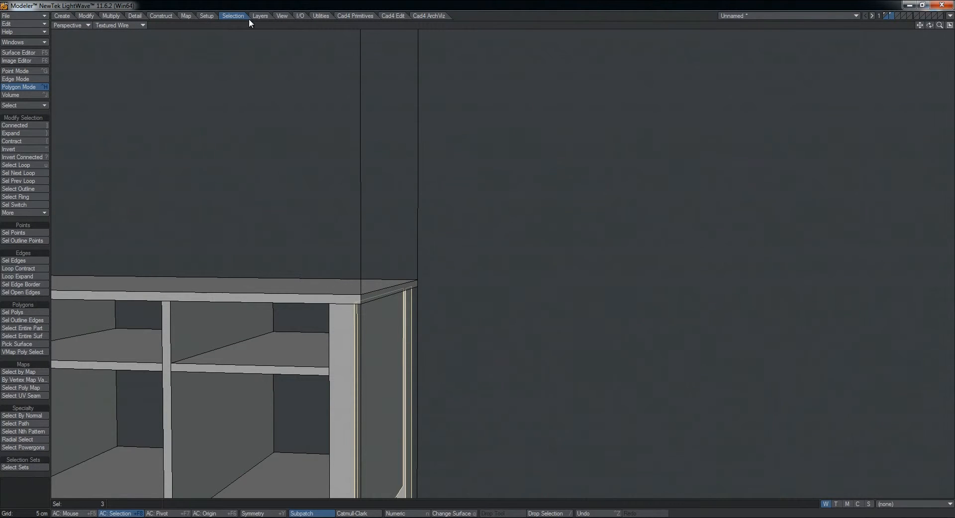
click(26, 124)
scroll(424, 279, down, 5)
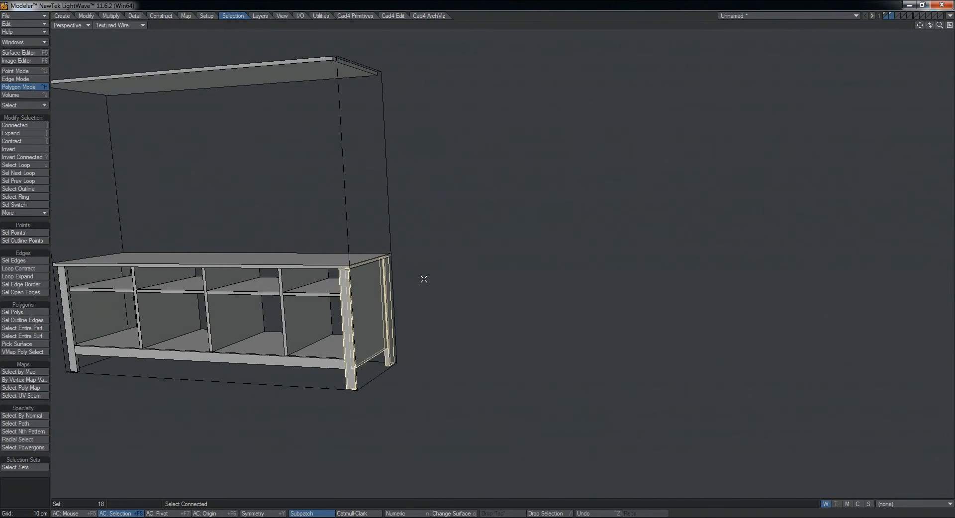
Duplicate the side panel and legs and move the copy straight up until it rests on the countertop surface.
key(0)
key(0)
alt+drag(611, 267, 465, 199)
key(ctrl+c)
key(ctrl+v)
key(t)
scroll(411, 306, up, 8)
key(t)
ctrl+drag(465, 354, 464, 296)
scroll(372, 311, up, 4)
ctrl+drag(371, 311, 371, 317)
ctrl+alt+drag(363, 280, 556, 294)
ctrl+drag(417, 363, 417, 356)
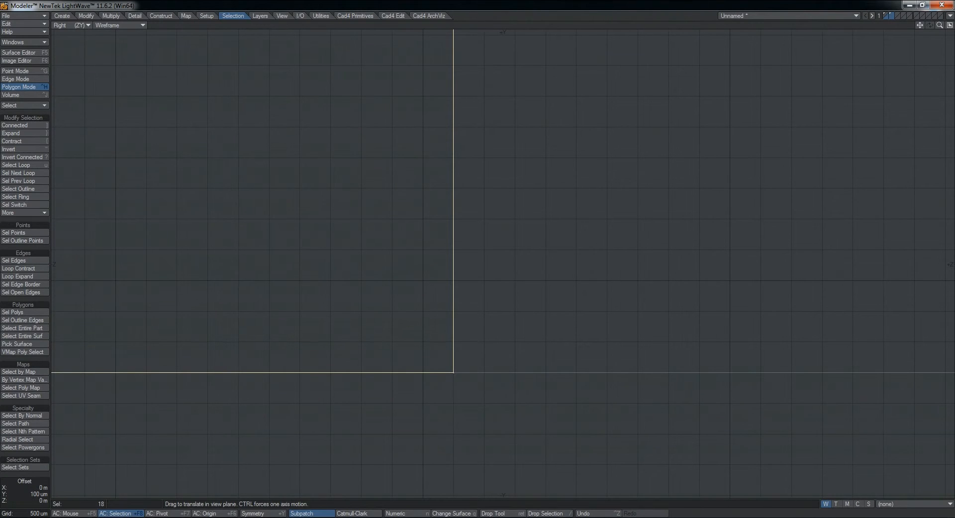
Select the bottom points of the copied upper side panel.
scroll(417, 357, down, 12)
click(34, 494)
click(34, 493)
alt+drag(513, 340, 420, 322)
scroll(353, 311, up, 2)
key(ctrl+g)
mouse_move(279, 282)
right_down()
mouse_move(498, 307)
mouse_move(452, 277)
right_up()
key(KP_0)
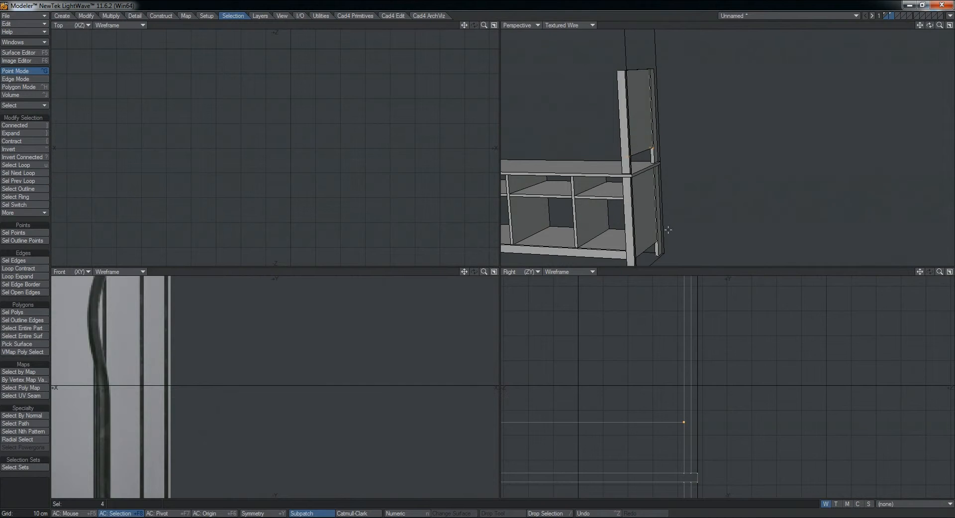
Lower the upper side panel's bottom points straight down until they rest on the countertop surface.
key(KP_0)
alt+drag(667, 230, 394, 245)
scroll(537, 254, up, 5)
key(KP_0)
key(t)
alt+drag(588, 409, 692, 355)
ctrl+drag(595, 379, 595, 429)
key(KP_0)
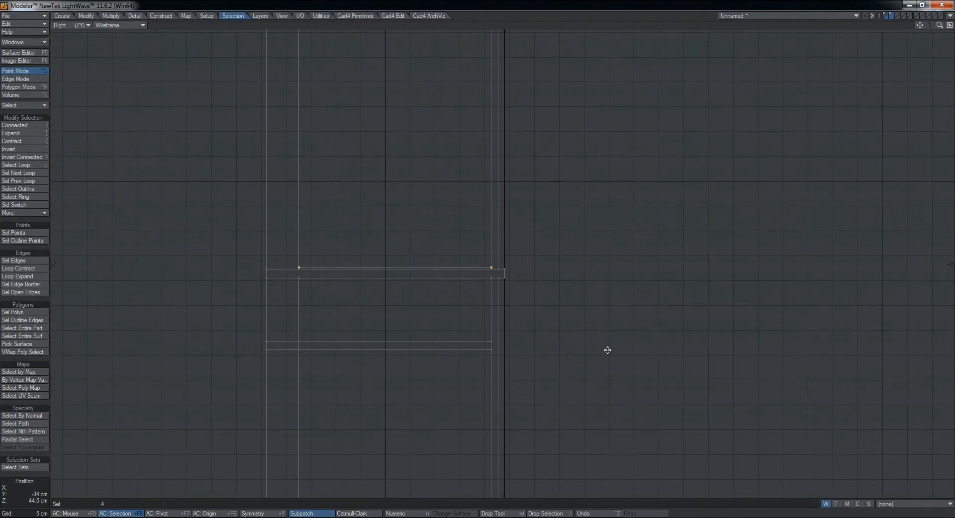
scroll(297, 264, up, 10)
ctrl+drag(503, 280, 503, 318)
key(Return)
ctrl+alt+drag(438, 300, 345, 295)
click(35, 498)
Select the top points of the upper side panel and legs and raise them to the underside of the top board.
ctrl+alt+drag(446, 333, 411, 333)
right_drag(399, 139, 594, 161)
key(t)
alt+drag(486, 104, 408, 223)
ctrl+drag(441, 253, 478, 254)
key(ctrl+z)
ctrl+drag(405, 253, 406, 174)
alt+drag(399, 190, 481, 261)
ctrl+alt+drag(482, 261, 507, 208)
key(t)
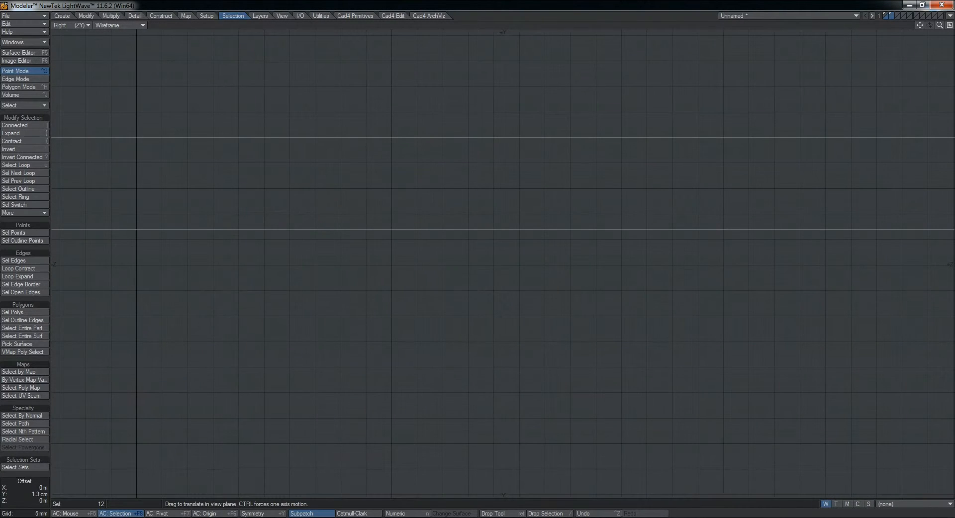
ctrl+alt+drag(507, 275, 348, 299)
key(space)
key(slash)
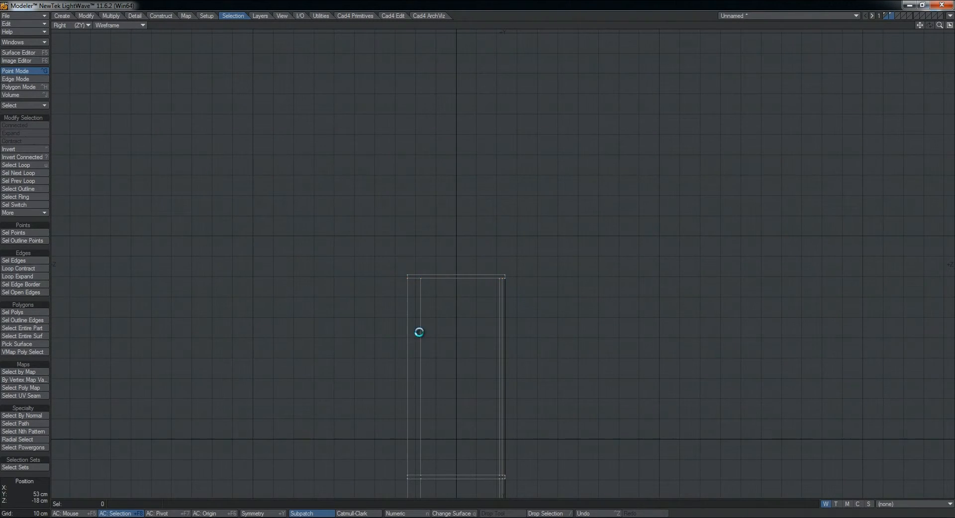
Select the upper side panel with its front and rear posts as connected polygons.
key(KP_0)
key(KP_0)
alt+drag(597, 214, 504, 279)
key(ctrl+h)
drag(522, 236, 470, 239)
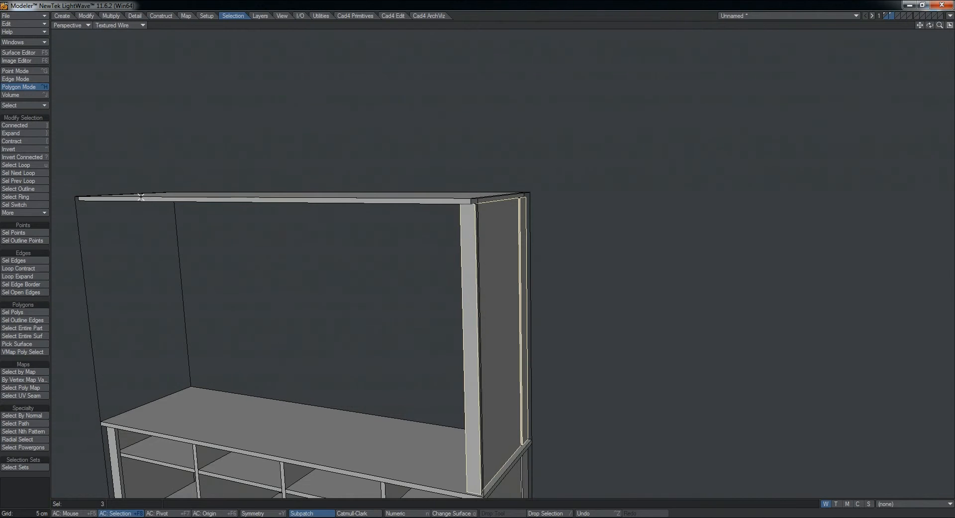
click(24, 127)
Shift the upper side panel and posts inward about 1.9 cm along X to match the reference photo.
key(a)
key(KP_0)
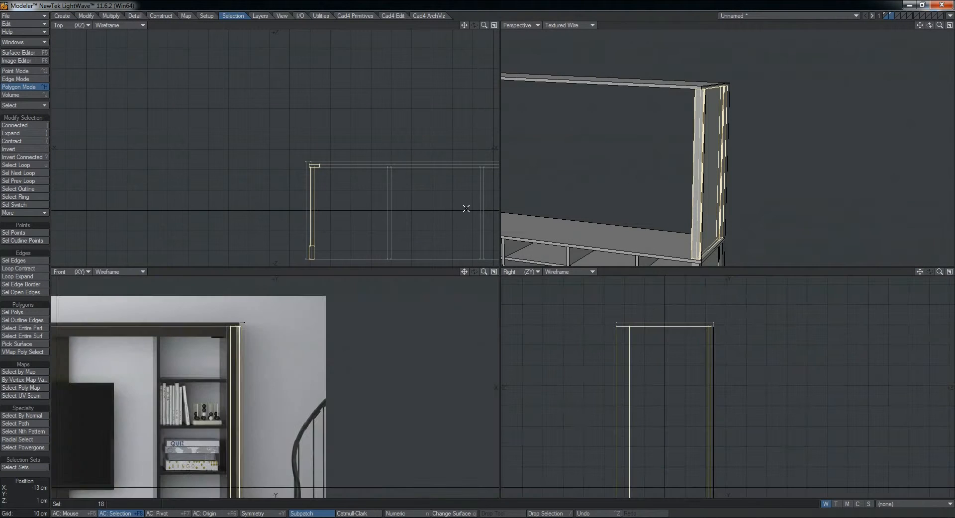
key(KP_0)
scroll(497, 324, up, 10)
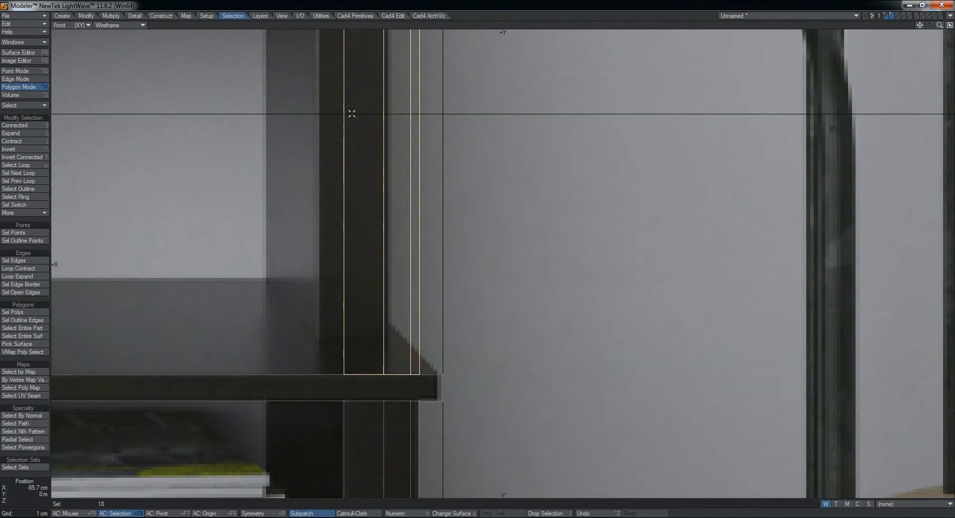
key(t)
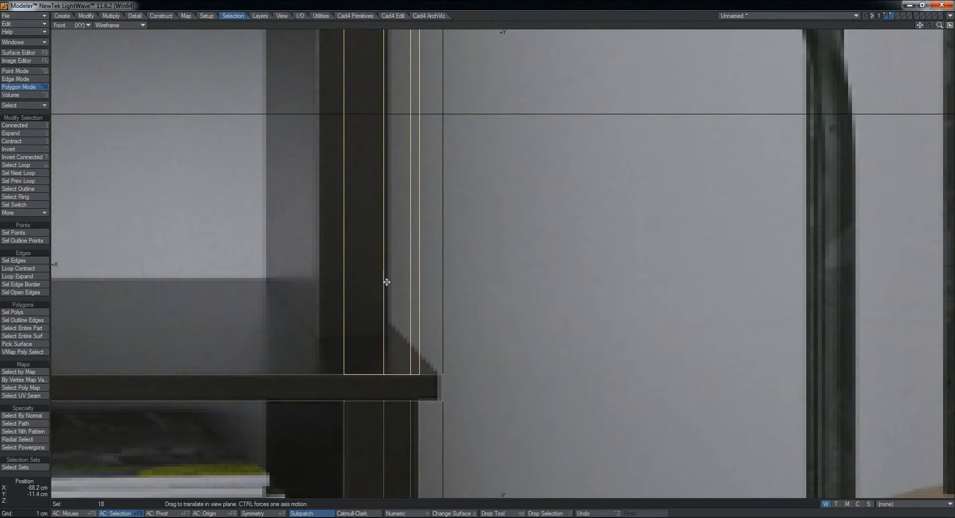
drag(395, 275, 367, 275)
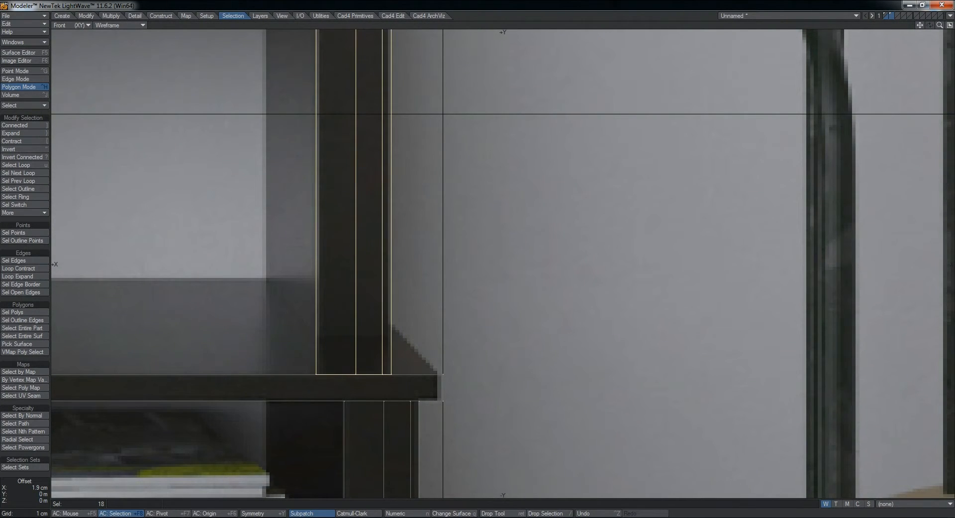
scroll(403, 272, down, 5)
scroll(463, 169, up, 4)
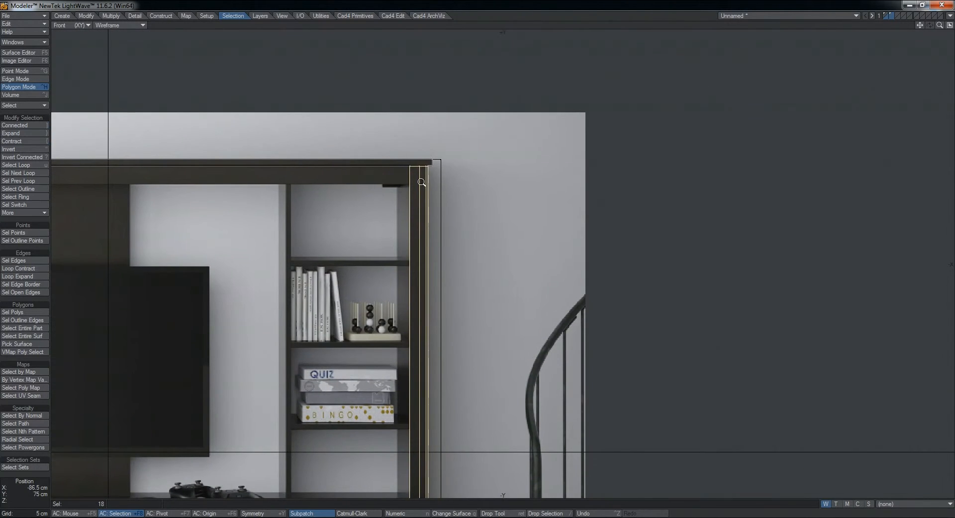
scroll(463, 168, down, 4)
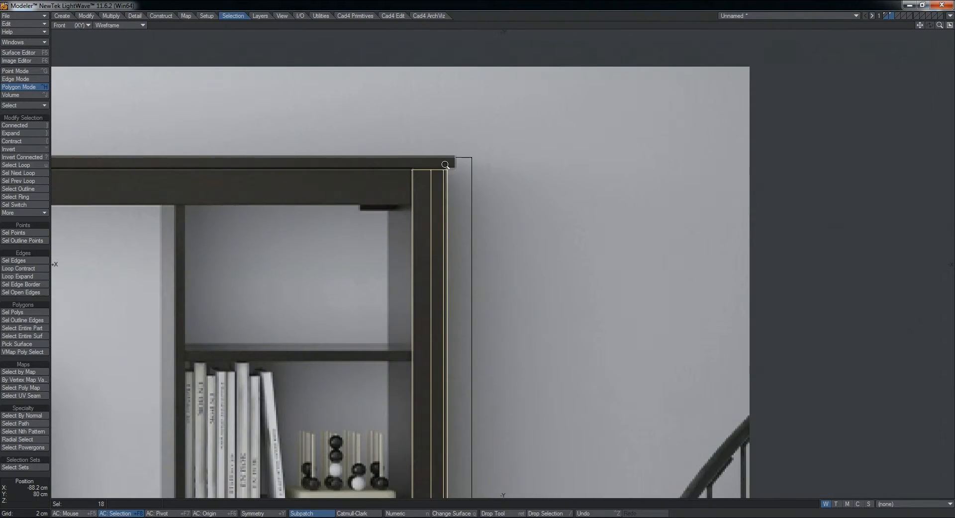
key(KP_0)
scroll(724, 192, down, 4)
alt+drag(725, 192, 729, 85)
scroll(689, 139, up, 4)
key(slash)
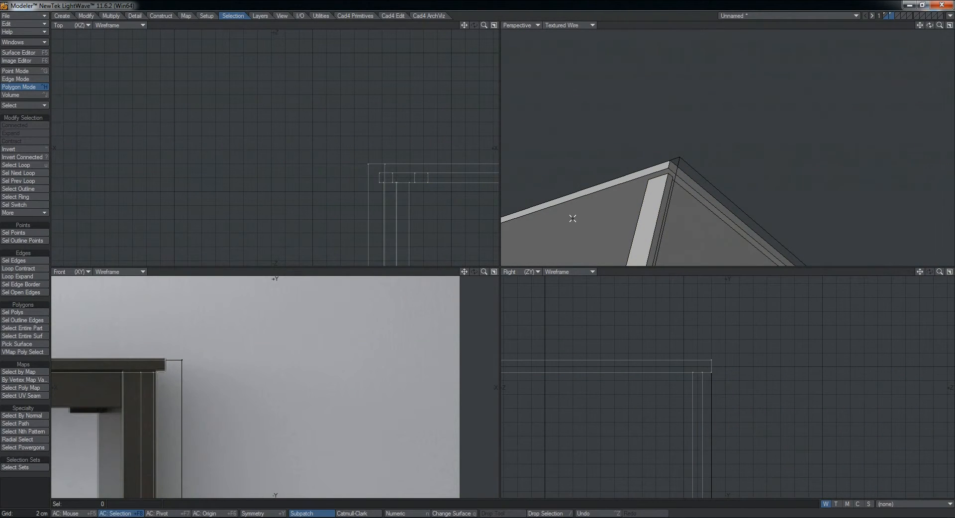
Examine the top board corner, and in the dimension image check where the upper side posts stand on the countertop.
key(KP_0)
ctrl+alt+drag(574, 219, 506, 302)
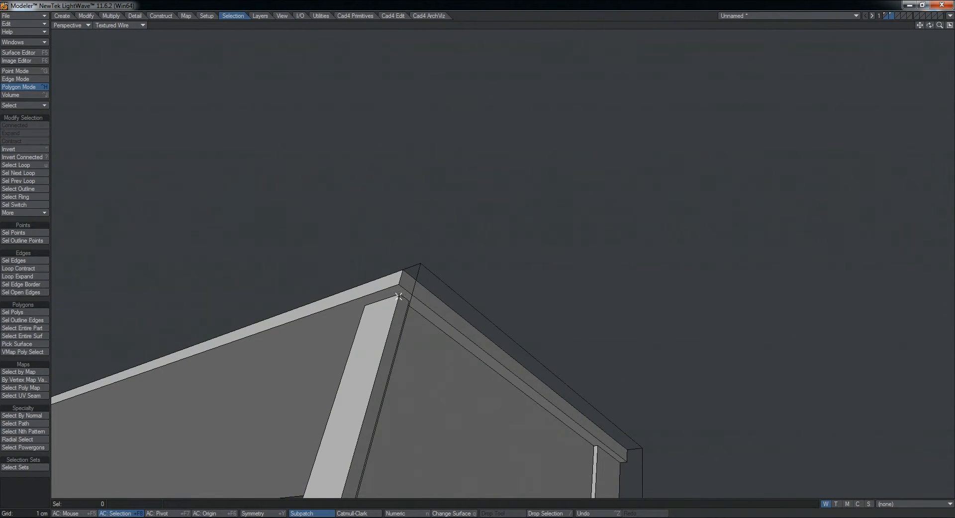
ctrl+alt+drag(408, 297, 305, 320)
alt+shift+drag(418, 388, 447, 265)
ctrl+alt+drag(405, 302, 349, 300)
alt+drag(548, 248, 454, 330)
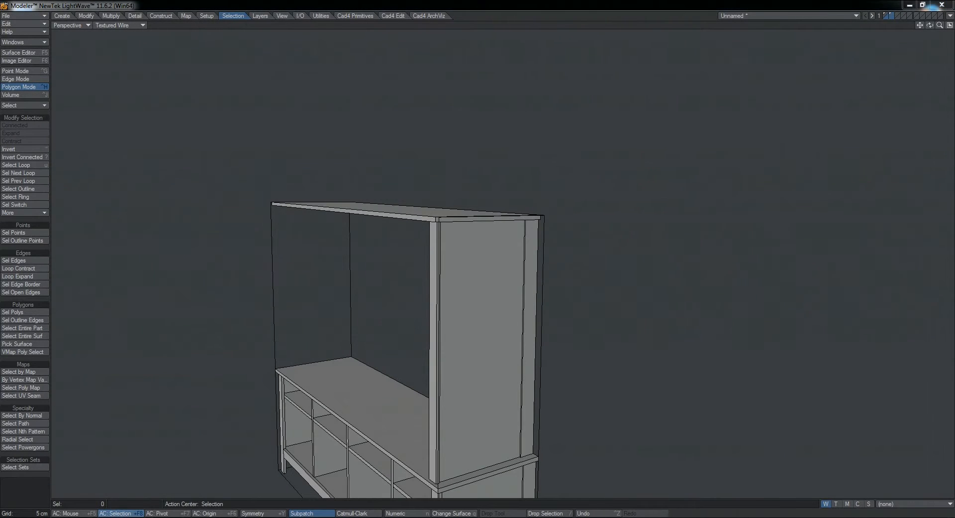
click(70, 469)
scroll(470, 316, down, 3)
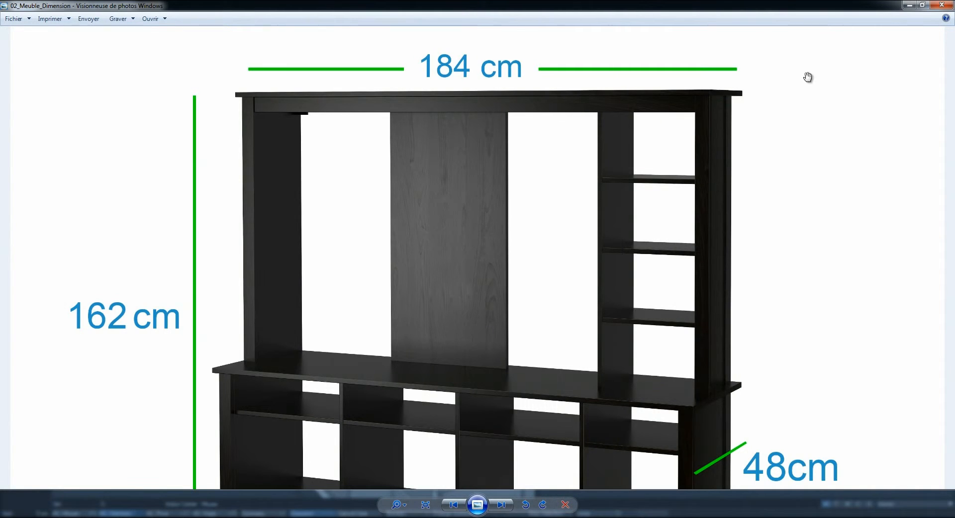
scroll(257, 350, up, 3)
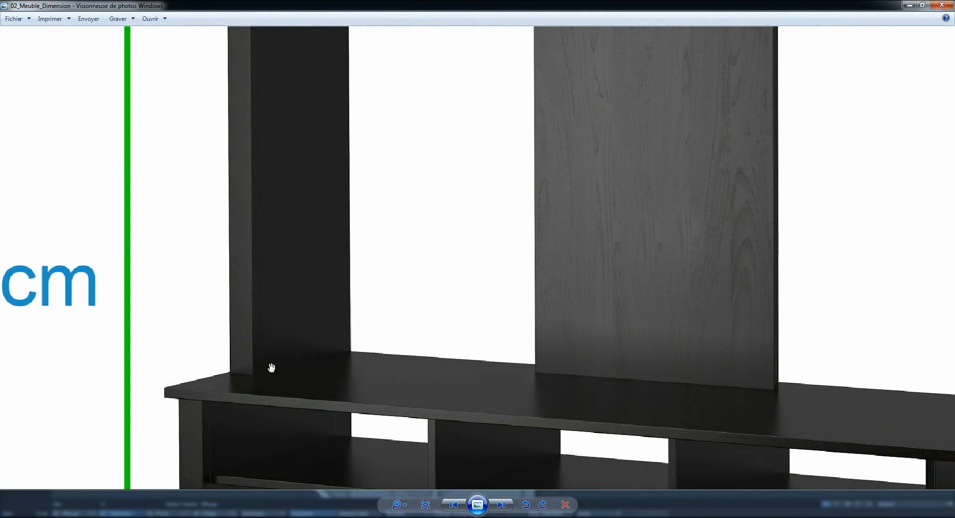
click(914, 5)
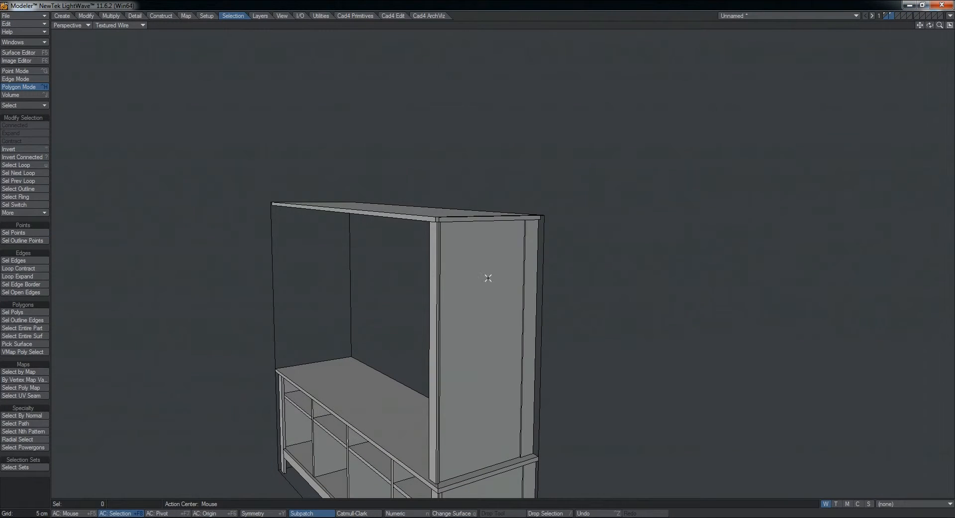
Select the whole upper front post and move it back in depth, away from the countertop's front edge.
click(435, 267)
click(30, 128)
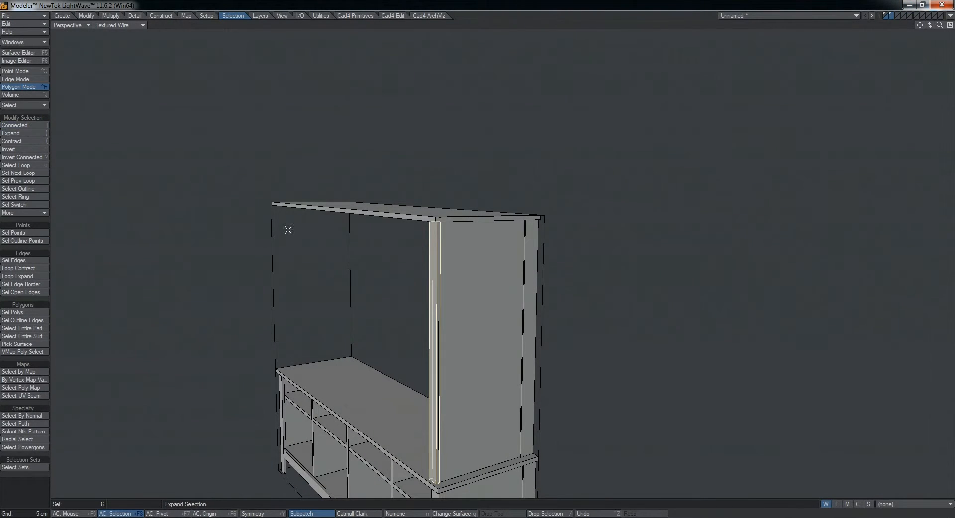
alt+shift+drag(288, 229, 245, 149)
key(KP_0)
key(t)
scroll(656, 412, down, 5)
alt+drag(733, 418, 673, 374)
scroll(672, 373, down, 2)
key(KP_0)
scroll(521, 222, up, 2)
drag(521, 222, 463, 222)
double_click(26, 506)
key(KP_0)
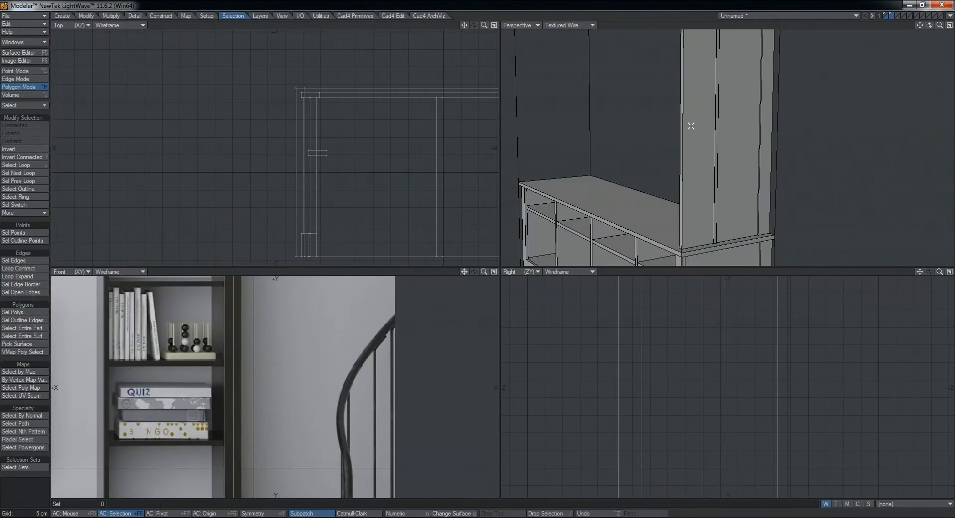
Select the upper side panel's front face and move it back toward the relocated front post.
click(682, 123)
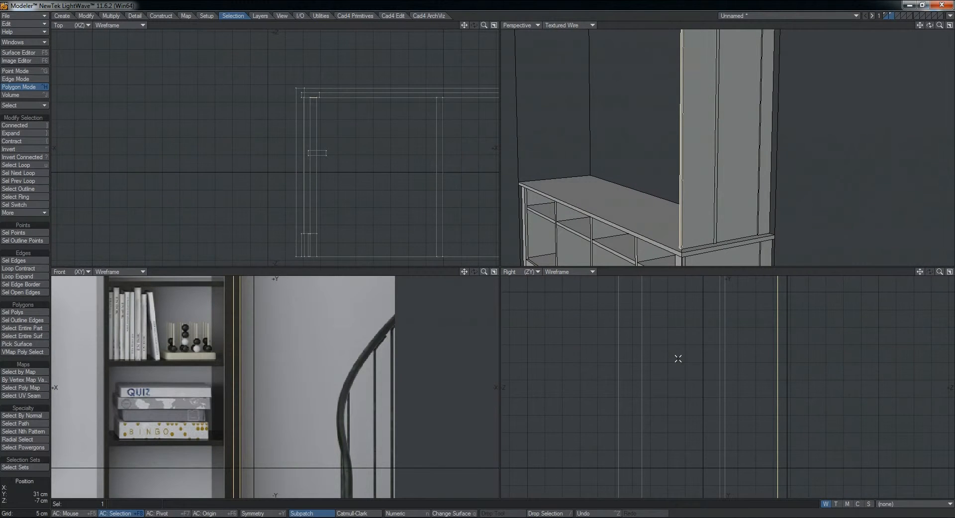
scroll(704, 160, down, 3)
alt+drag(704, 160, 707, 176)
scroll(701, 107, up, 3)
alt+drag(721, 130, 710, 154)
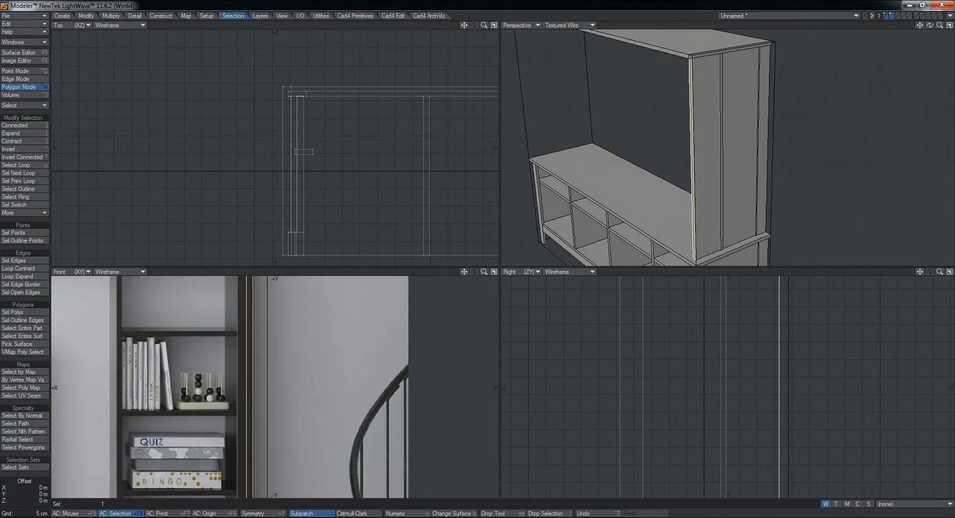
drag(314, 180, 314, 244)
scroll(799, 188, up, 3)
alt+drag(814, 148, 687, 239)
key(KP_0)
Align the upper side panel's front face with the back of the front post.
scroll(548, 152, up, 5)
scroll(427, 170, up, 6)
key(t)
ctrl+drag(392, 159, 392, 75)
key(ctrl+z)
scroll(396, 186, down, 3)
ctrl+drag(364, 186, 423, 186)
scroll(424, 185, down, 5)
key(space)
click(34, 507)
Review the set-back upper side in perspective and compare it with the opposite side in the dimension image.
key(KP_0)
key(KP_0)
alt+drag(615, 297, 530, 238)
scroll(540, 279, down, 2)
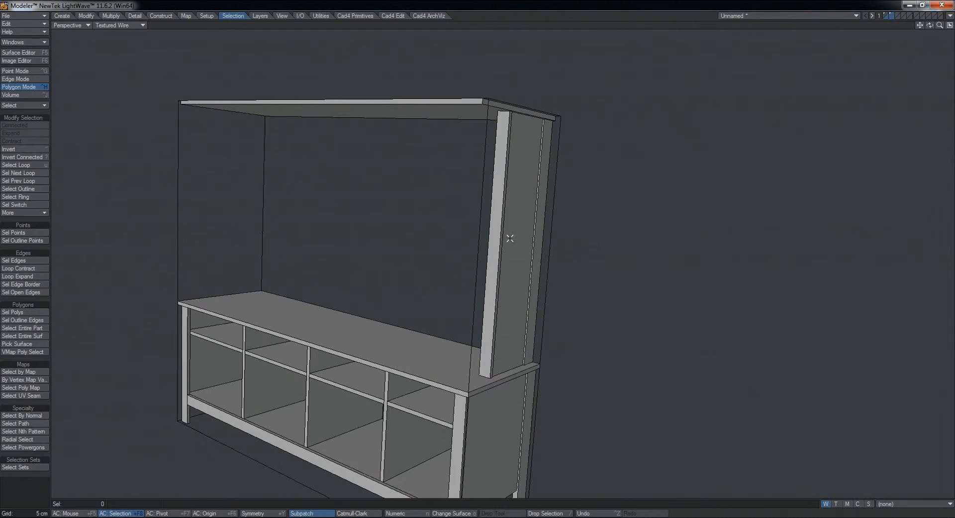
scroll(509, 239, down, 1)
click(120, 517)
click(92, 475)
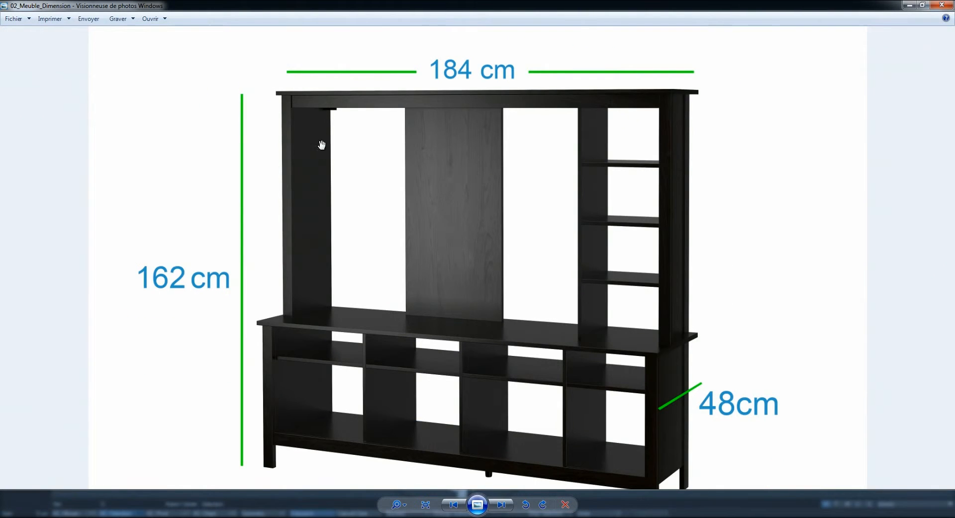
click(910, 5)
Select the finished upper side panel and both its posts as connected polygons.
mouse_move(546, 232)
alt+mouse_down()
mouse_move(518, 258)
mouse_move(533, 236)
alt+mouse_up()
scroll(588, 190, up, 2)
click(564, 153)
shift+click(519, 153)
shift+click(473, 146)
click(28, 126)
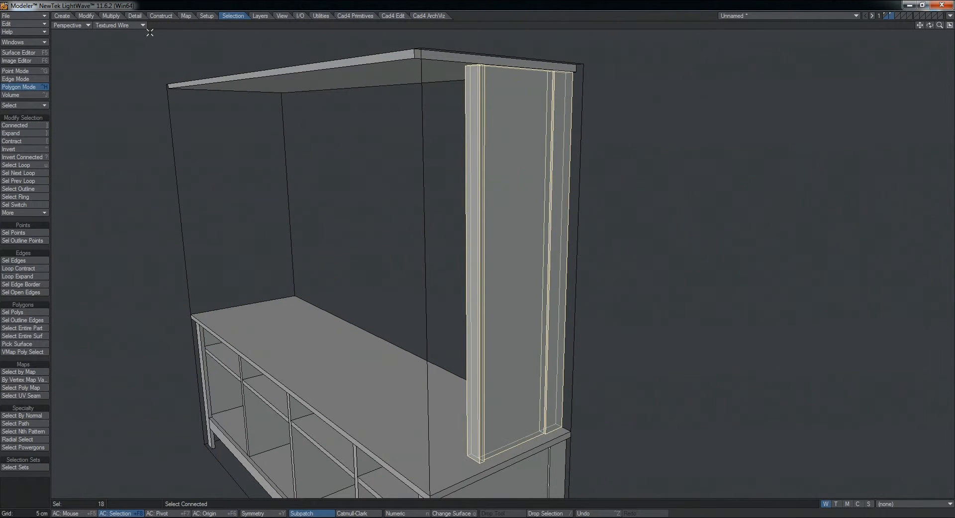
Mirror the upper side assembly across the X axis with the centre at 0 m.
click(110, 16)
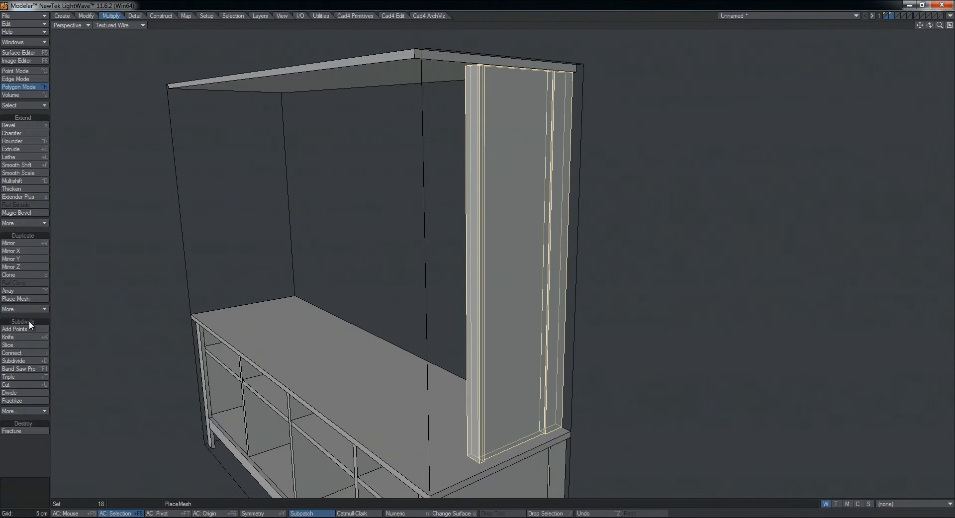
click(26, 244)
alt+drag(249, 331, 506, 251)
key(n)
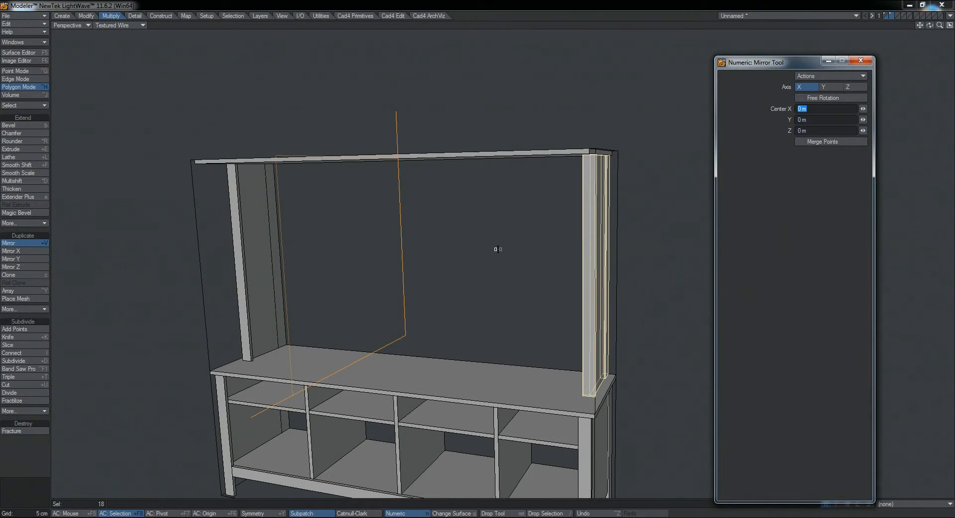
alt+drag(476, 235, 363, 135)
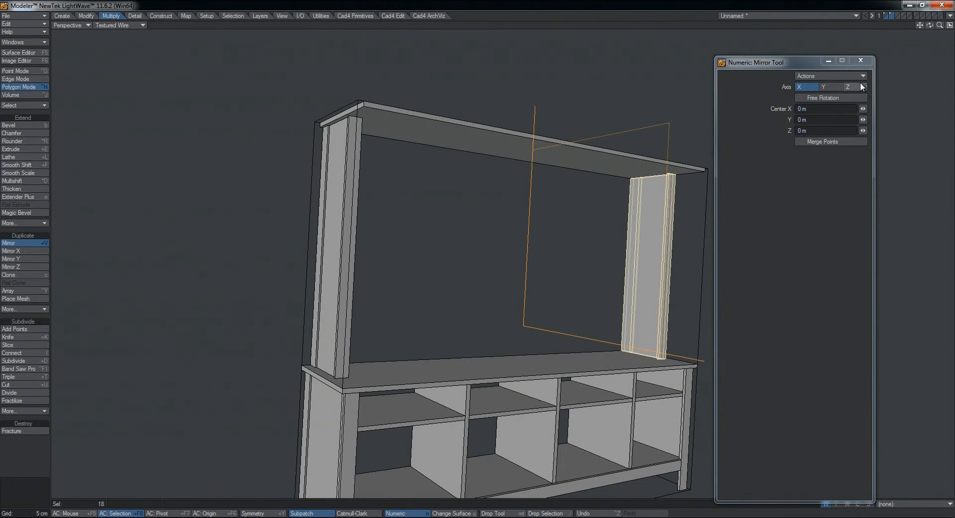
click(860, 60)
key(space)
click(41, 463)
Move the top board's front face back in depth so it only slightly overhangs the upper front posts.
alt+drag(599, 232, 446, 252)
click(465, 129)
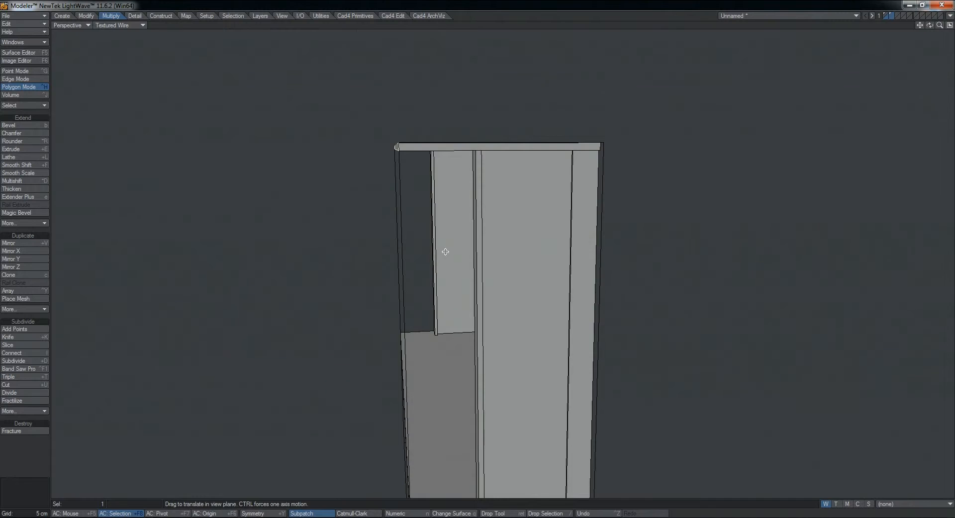
key(0)
key(shift+a)
ctrl+alt+drag(645, 369, 808, 386)
drag(682, 379, 583, 380)
key(space)
key(shift+a)
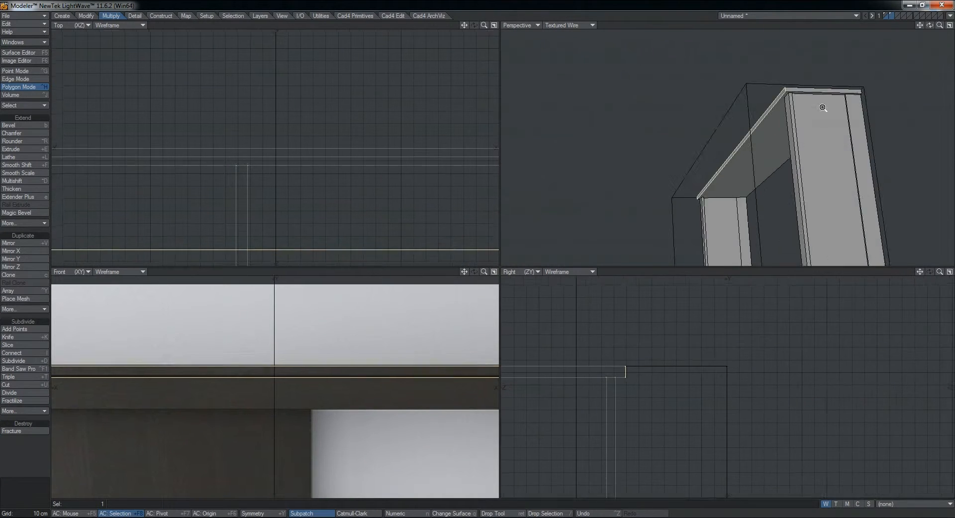
alt+drag(796, 123, 714, 144)
click(30, 468)
click(30, 467)
Select the lower cabinet's long front rail beneath the bottom shelf as connected polygons.
alt+drag(715, 144, 747, 130)
key(KP_0)
ctrl+alt+drag(389, 325, 343, 324)
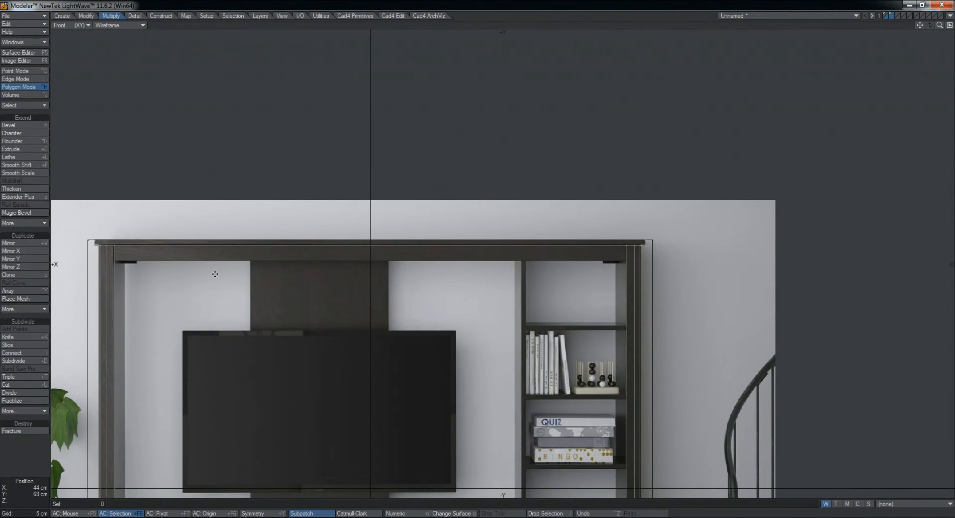
alt+drag(254, 297, 233, 207)
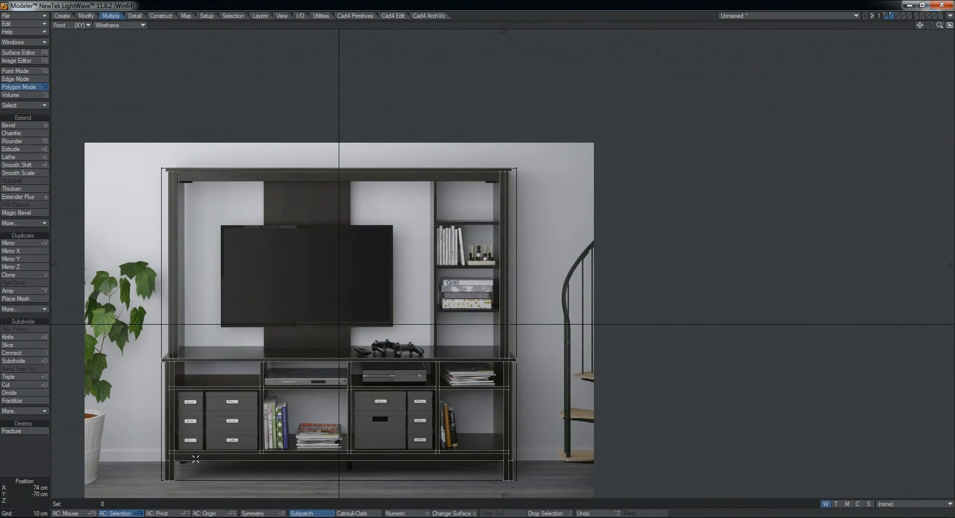
drag(200, 458, 200, 461)
key(KP_0)
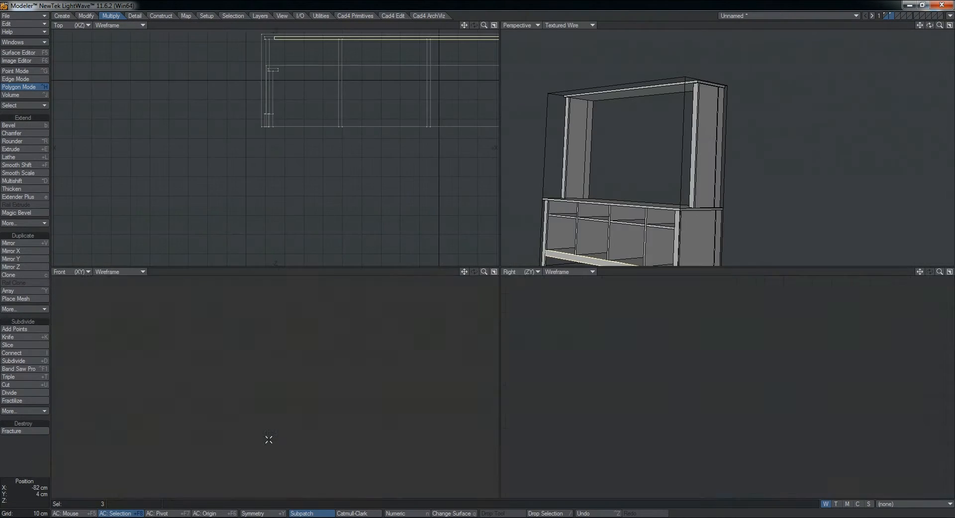
key(KP_0)
alt+drag(656, 170, 402, 348)
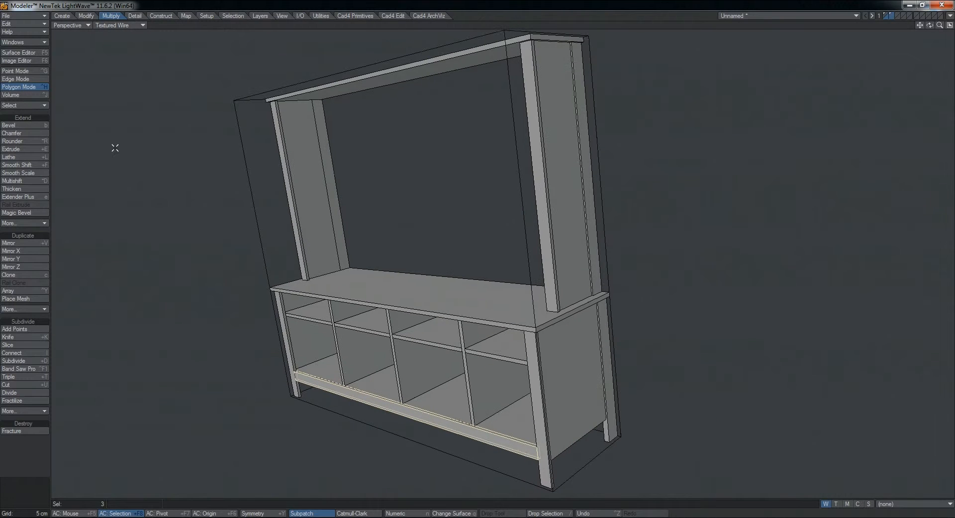
click(233, 16)
click(32, 127)
Duplicate the front rail and move the copy up beneath the top board to match the reference photo.
alt+drag(378, 199, 456, 244)
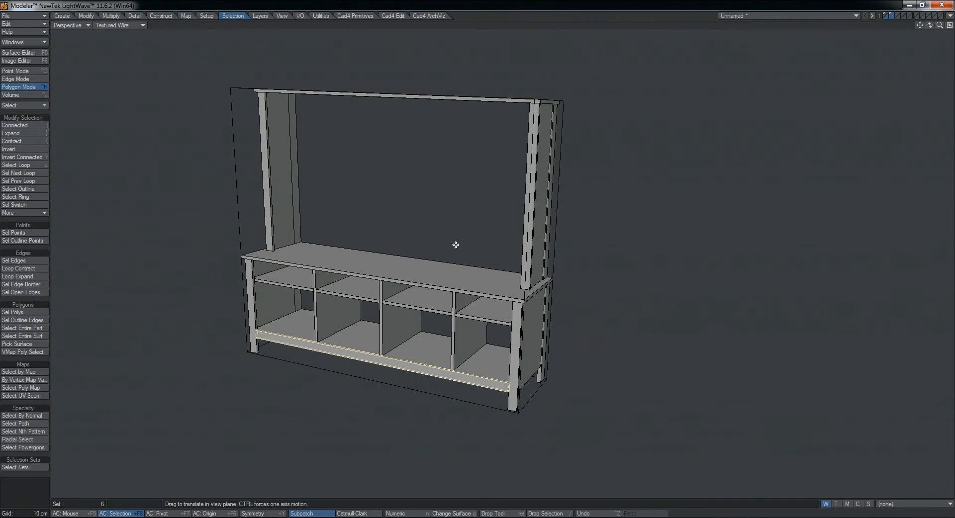
key(KP_0)
key(KP_0)
alt+drag(378, 377, 458, 168)
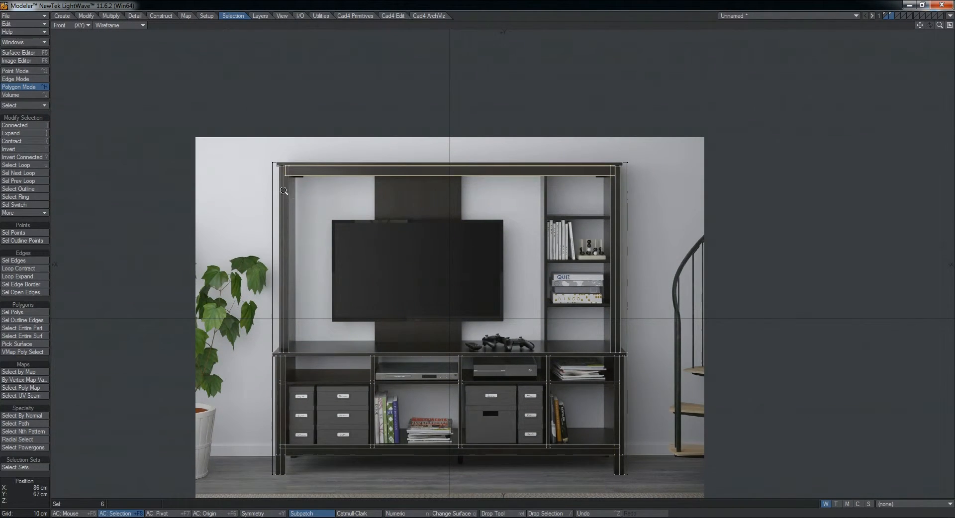
Shorten the upper front rail at its left end by moving its end points to the left post's inner edge.
scroll(291, 169, up, 7)
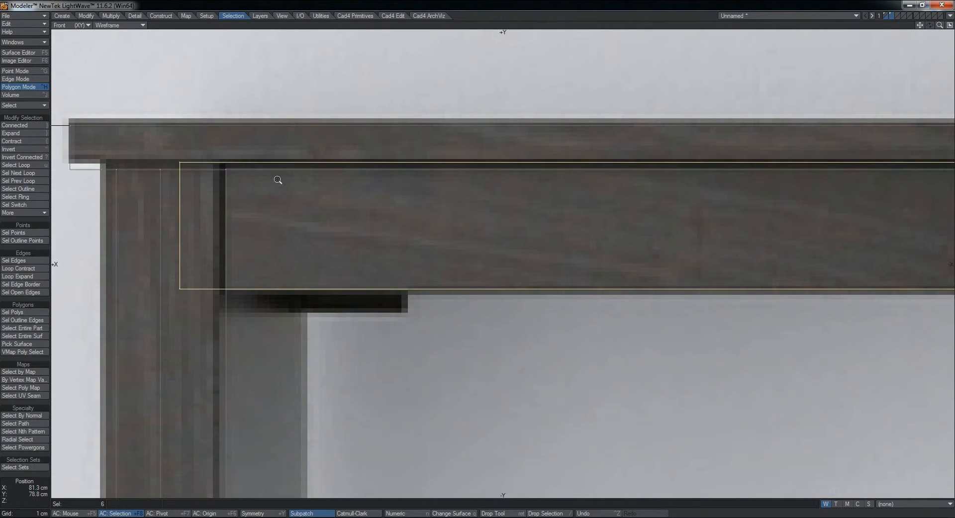
scroll(277, 179, up, 2)
scroll(230, 204, down, 2)
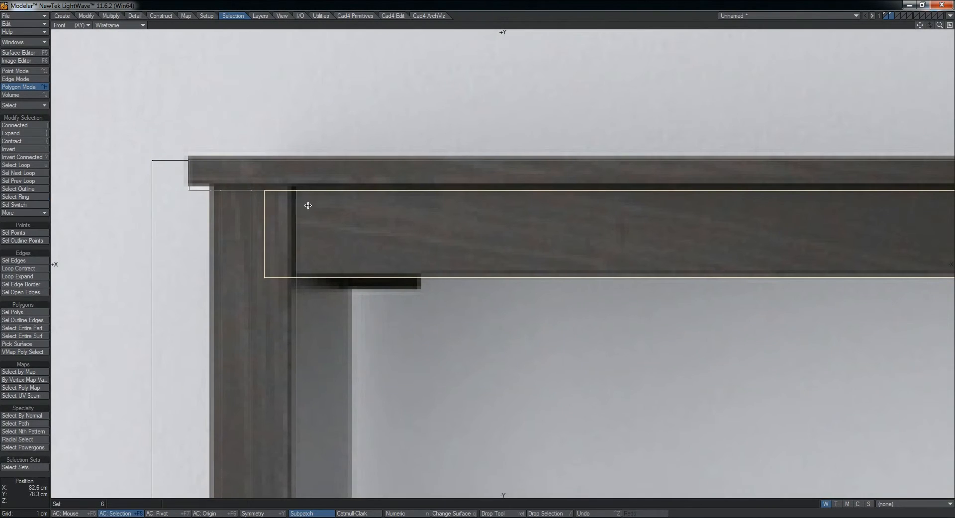
key(ctrl+g)
click(264, 188)
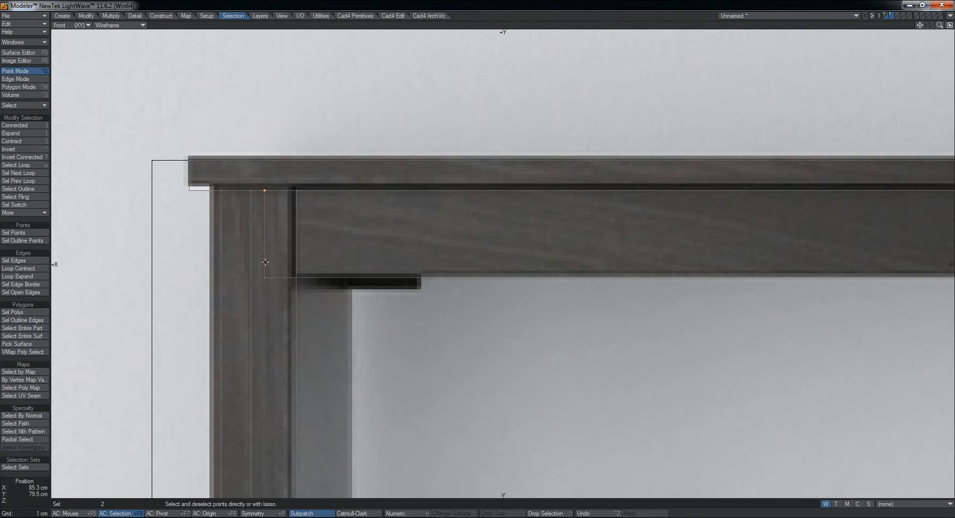
key(0)
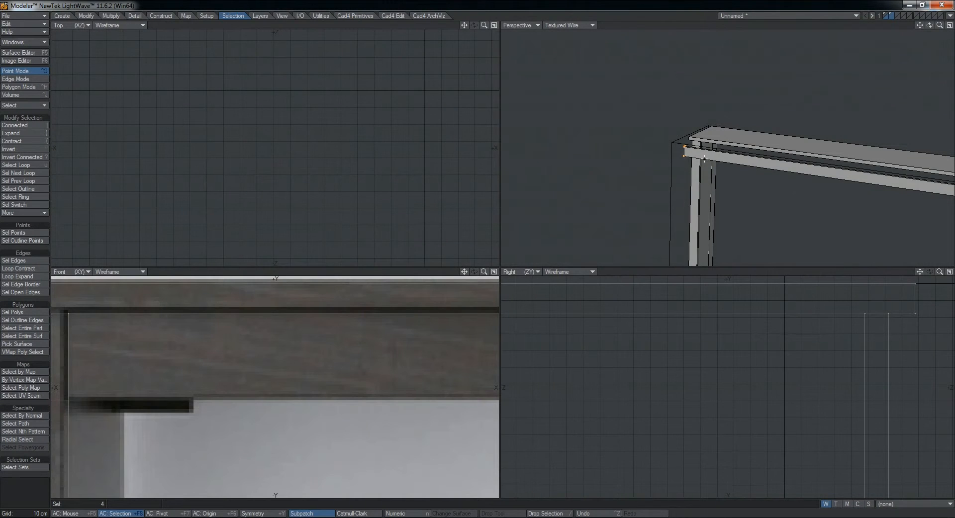
key(0)
key(t)
scroll(283, 194, up, 2)
ctrl+drag(277, 193, 347, 193)
click(25, 488)
scroll(443, 294, down, 10)
Move the upper front rail's right end face inward so it meets the right post's inner edge.
alt+drag(576, 292, 285, 275)
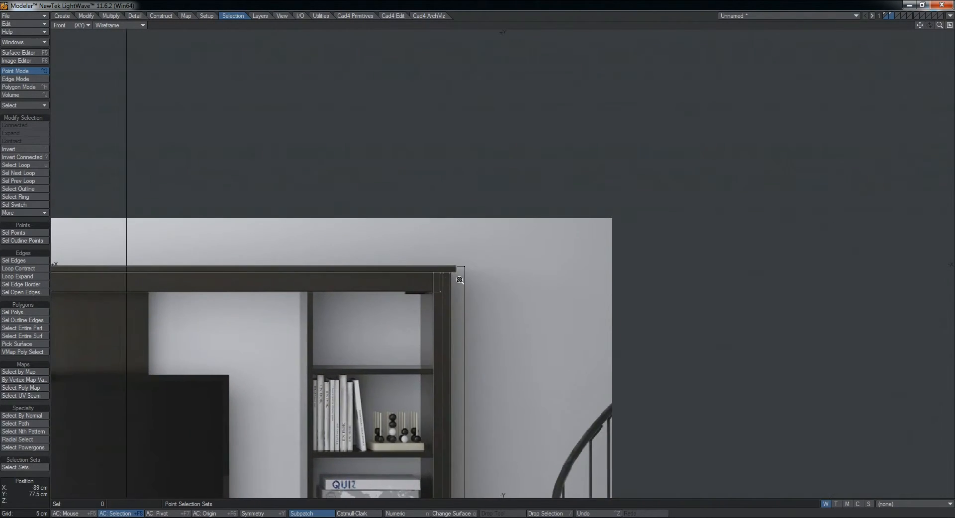
scroll(460, 280, up, 3)
key(0)
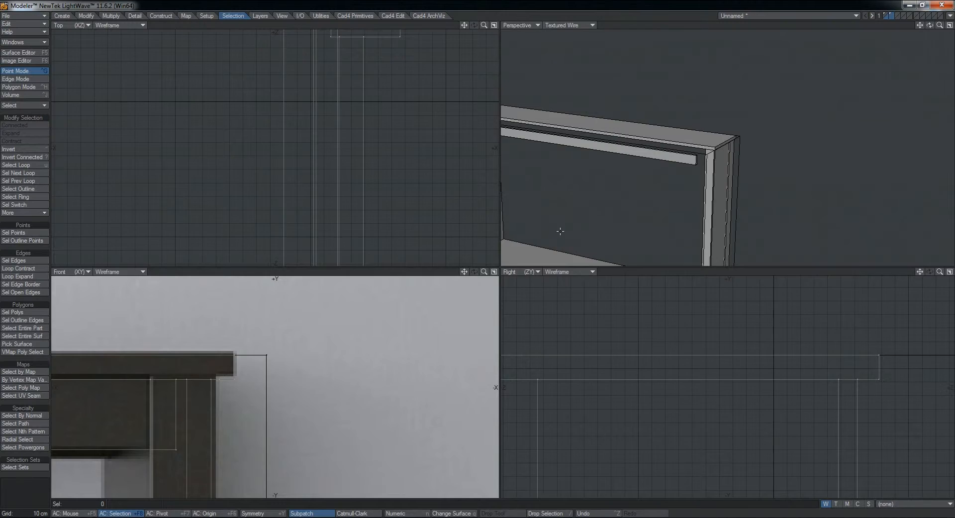
key(0)
scroll(561, 266, up, 5)
key(ctrl+h)
click(429, 242)
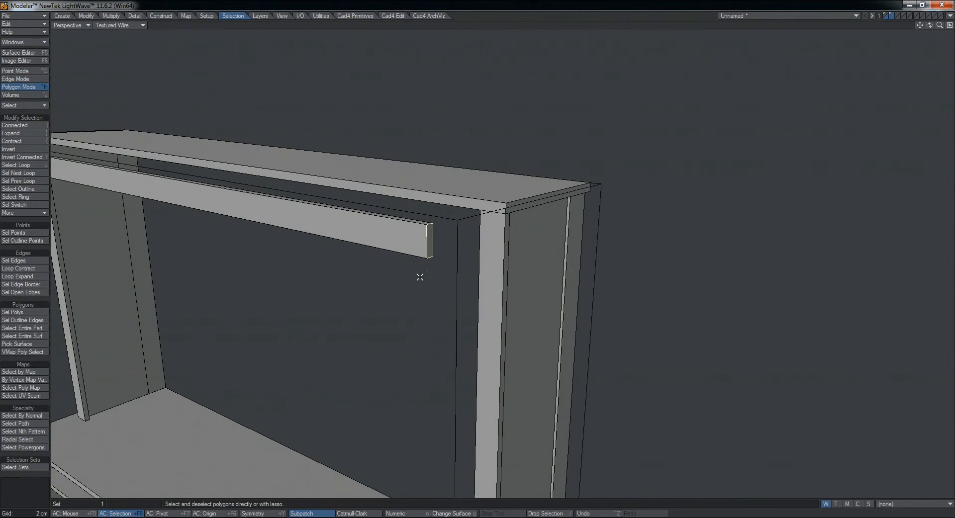
key(0)
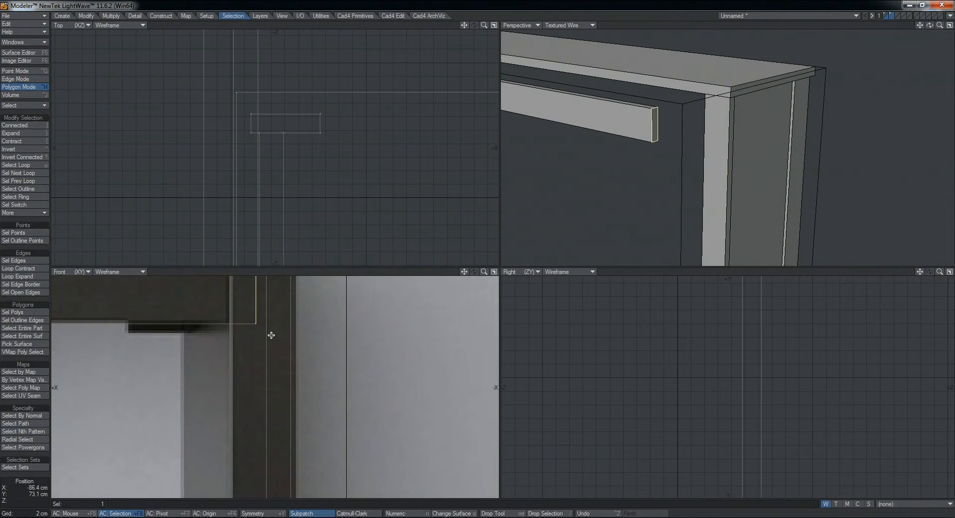
key(0)
scroll(487, 151, up, 2)
key(t)
drag(499, 156, 455, 156)
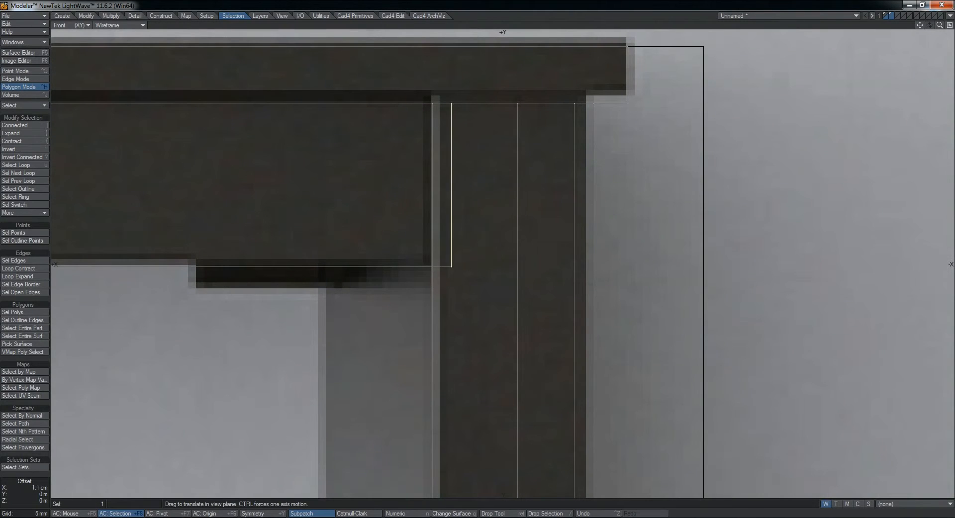
scroll(525, 180, down, 4)
click(34, 488)
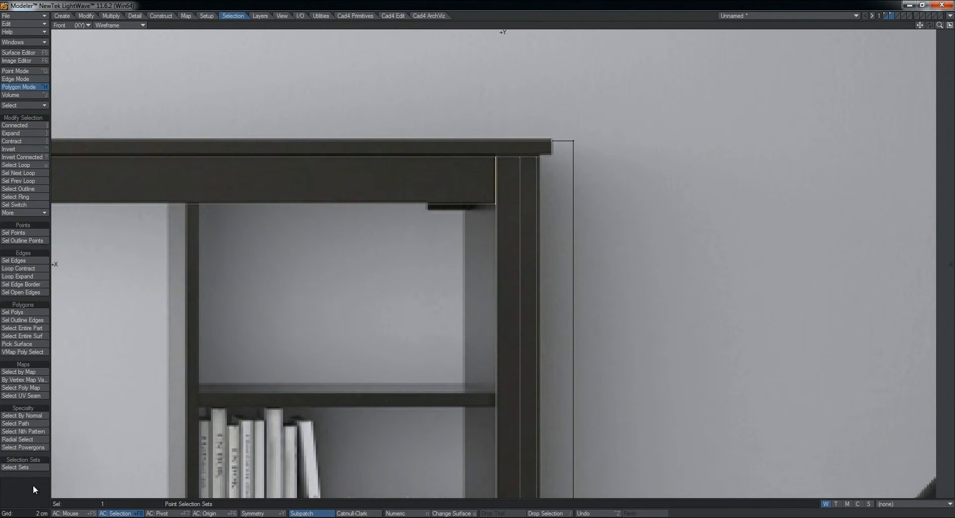
click(34, 488)
Move the whole upper front rail back in depth beneath the top board, close to the upper front posts.
scroll(333, 237, down, 3)
alt+drag(333, 237, 462, 262)
key(0)
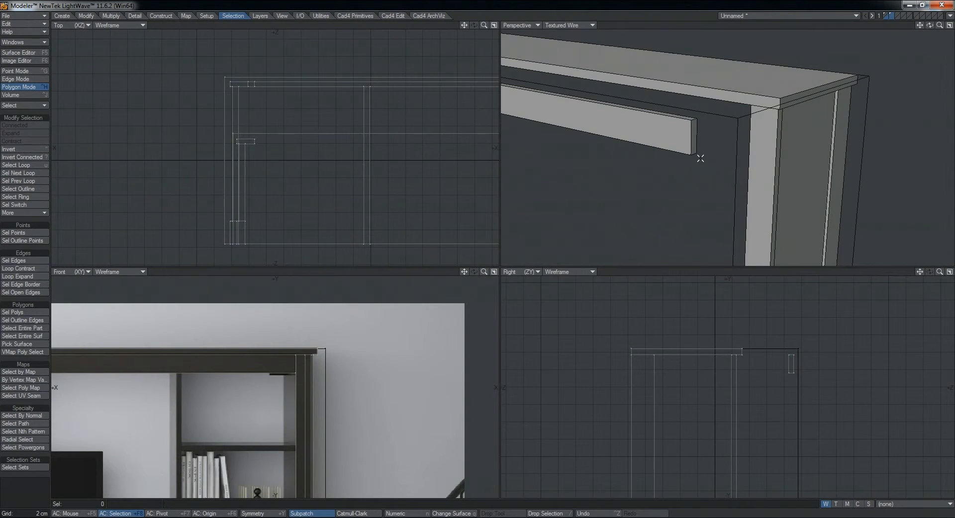
right_drag(826, 318, 827, 300)
key(t)
ctrl+drag(793, 370, 738, 370)
Check the 02_Meuble_Dimension reference photo and align the upper front rail in depth with the upper front posts.
click(90, 508)
click(90, 452)
scroll(284, 191, up, 4)
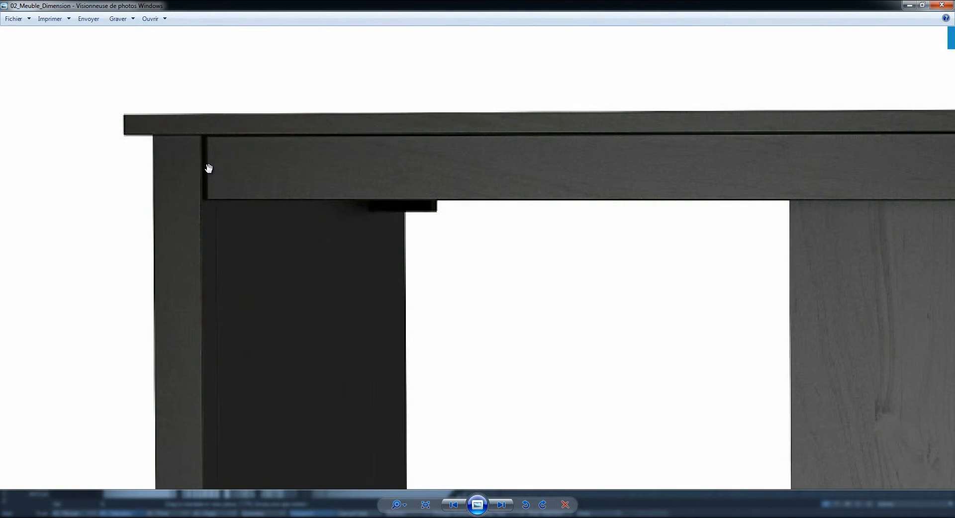
scroll(208, 165, down, 2)
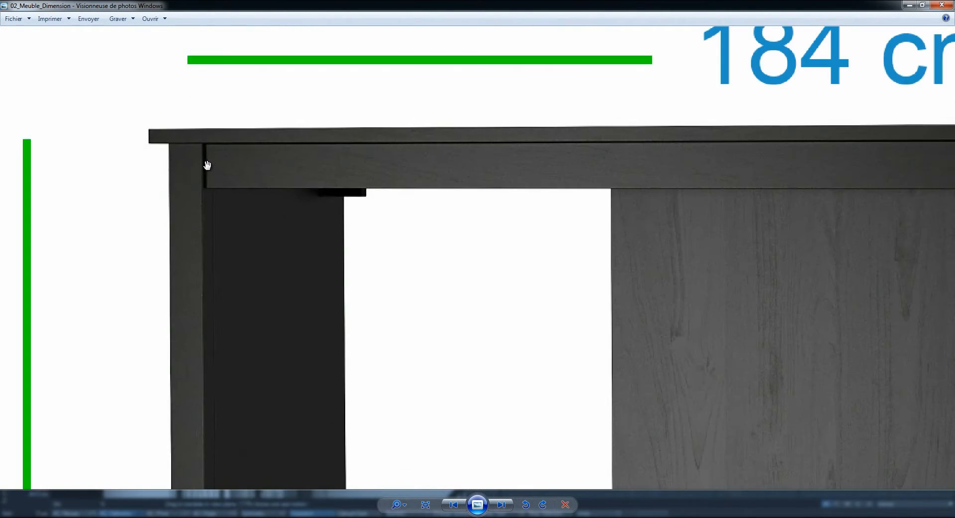
click(910, 5)
scroll(736, 384, up, 6)
drag(740, 335, 724, 336)
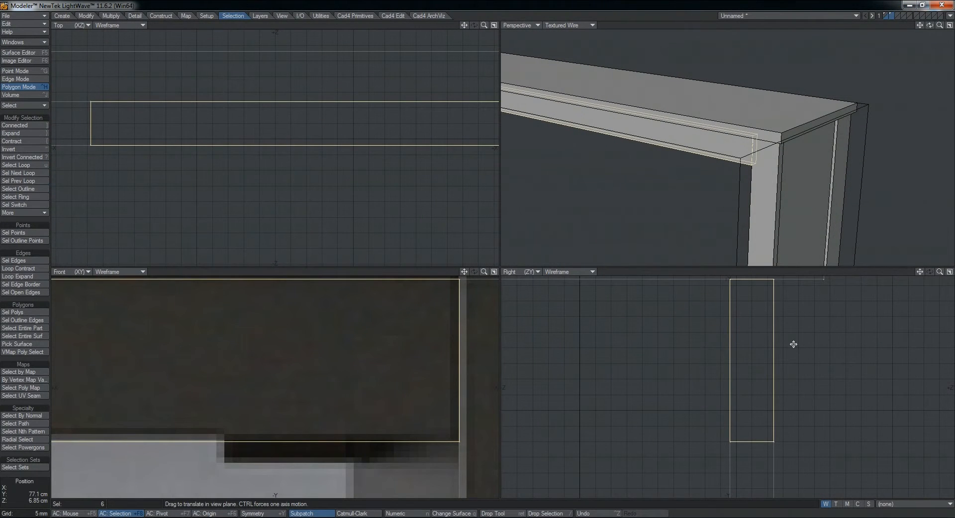
key(0)
ctrl+alt+drag(565, 194, 514, 224)
click(31, 494)
click(31, 495)
Examine the assembled upper frame from several angles and against the front reference photo.
key(0)
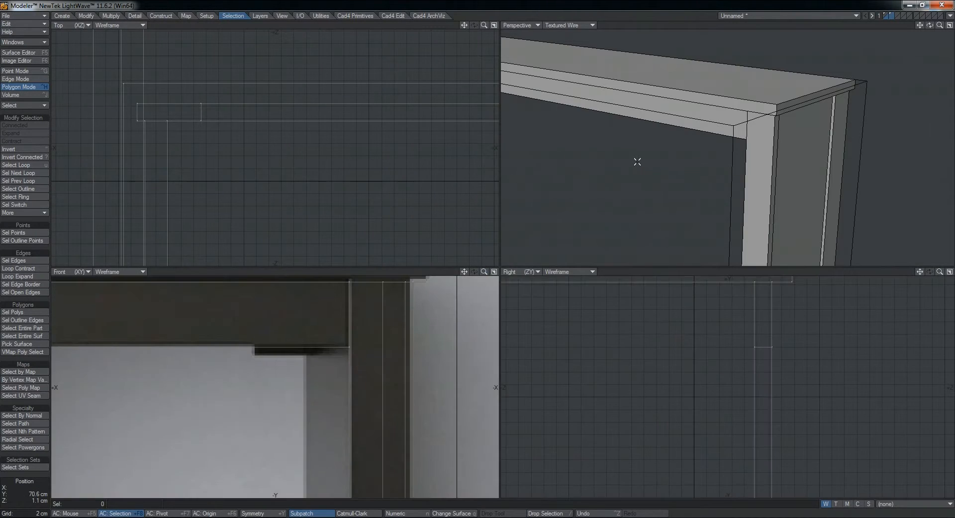
key(0)
alt+drag(395, 266, 451, 209)
key(comma)
alt+drag(468, 245, 409, 279)
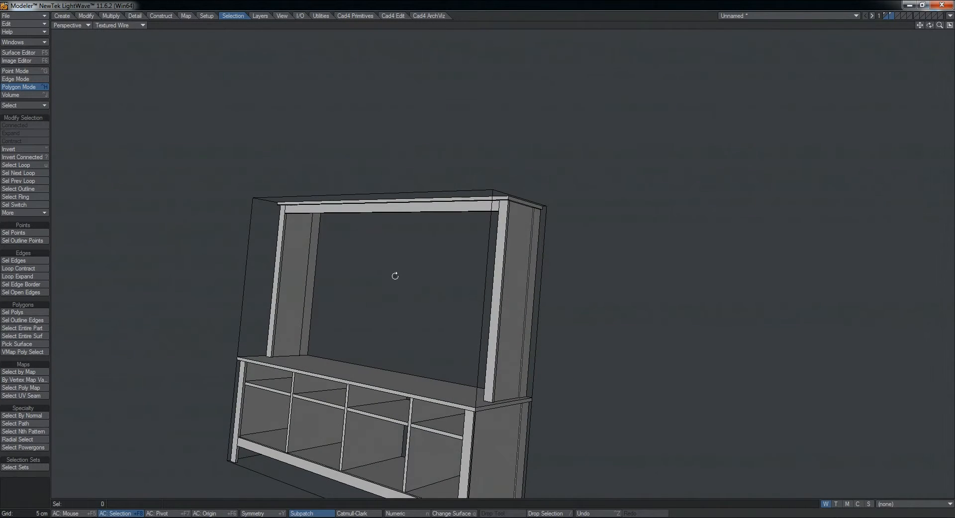
key(0)
key(comma)
key(comma)
alt+drag(317, 352, 336, 344)
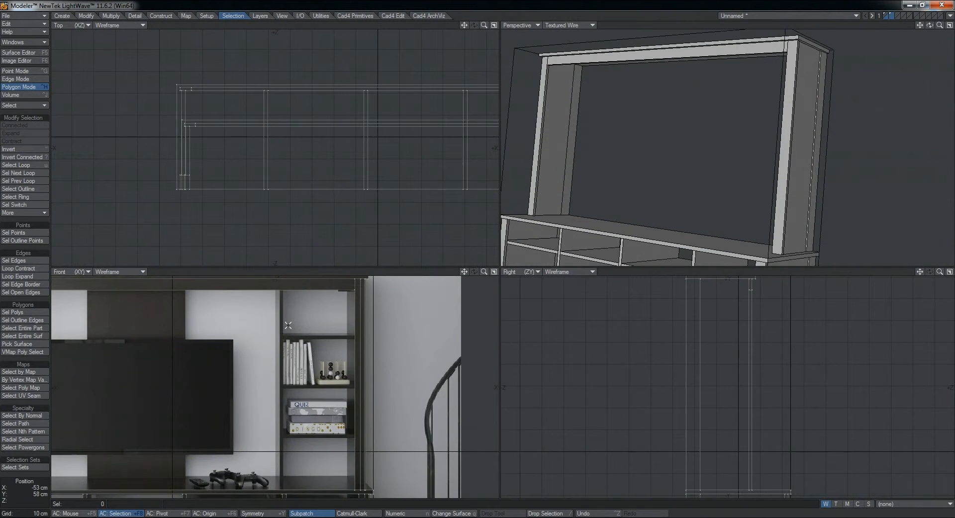
Duplicate the lower cabinet's rightmost vertical divider and stand the copy on the cabinet's tabletop directly above it.
key(0)
alt+drag(517, 250, 440, 211)
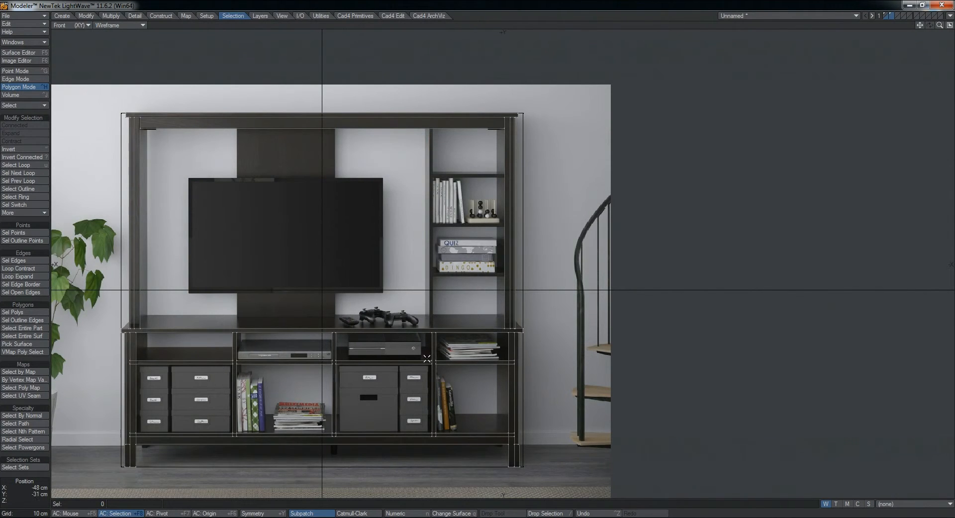
scroll(427, 358, up, 2)
click(426, 336)
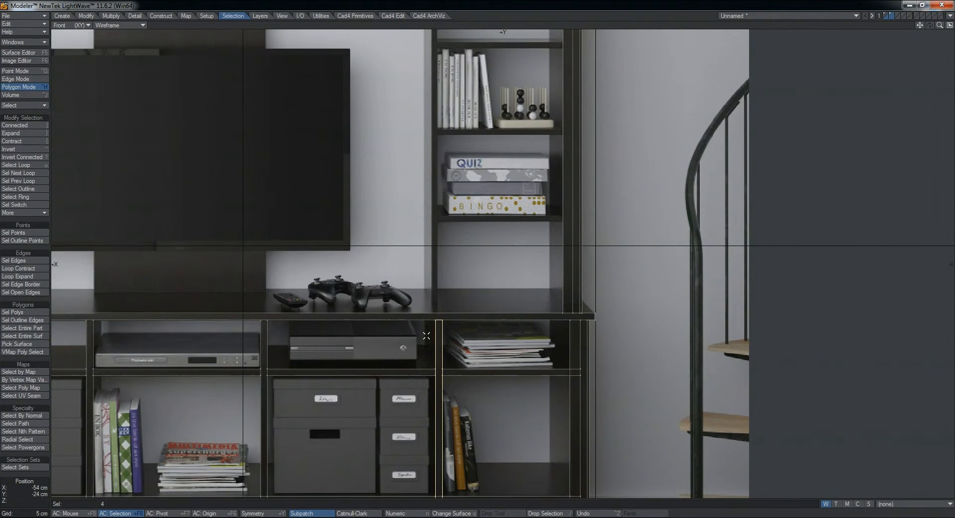
click(28, 132)
scroll(437, 326, up, 3)
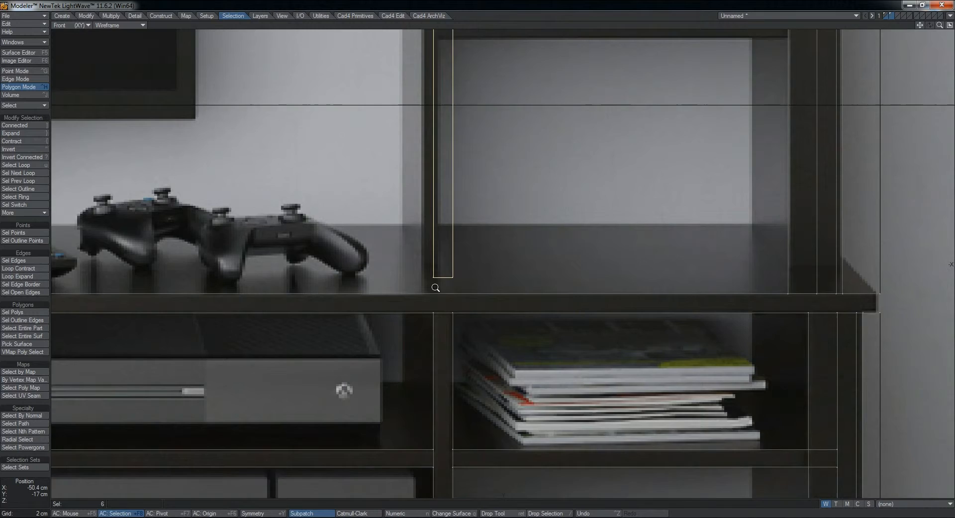
scroll(436, 288, up, 4)
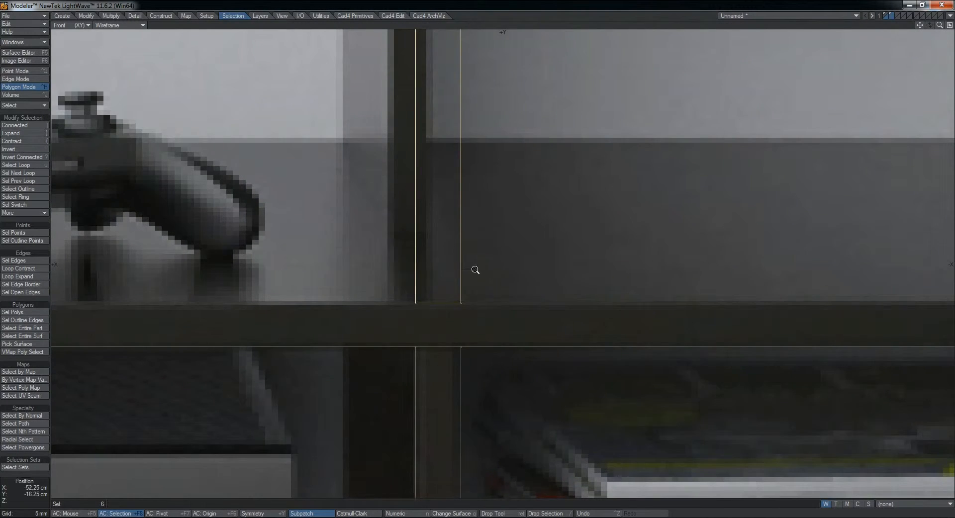
ctrl+alt+drag(476, 270, 357, 277)
ctrl+alt+drag(455, 294, 571, 295)
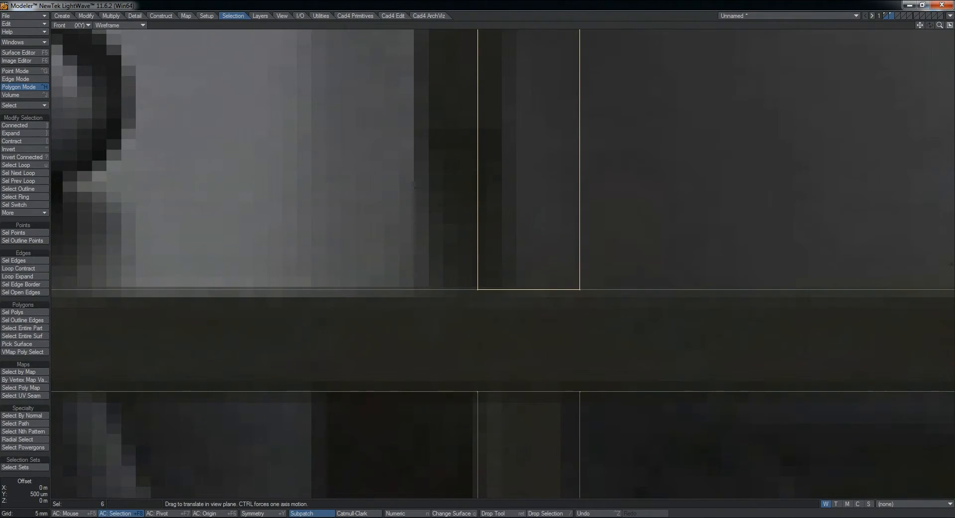
key(Return)
Extend the upper divider by moving its four top points up towards the top board.
scroll(544, 288, down, 10)
key(ctrl+g)
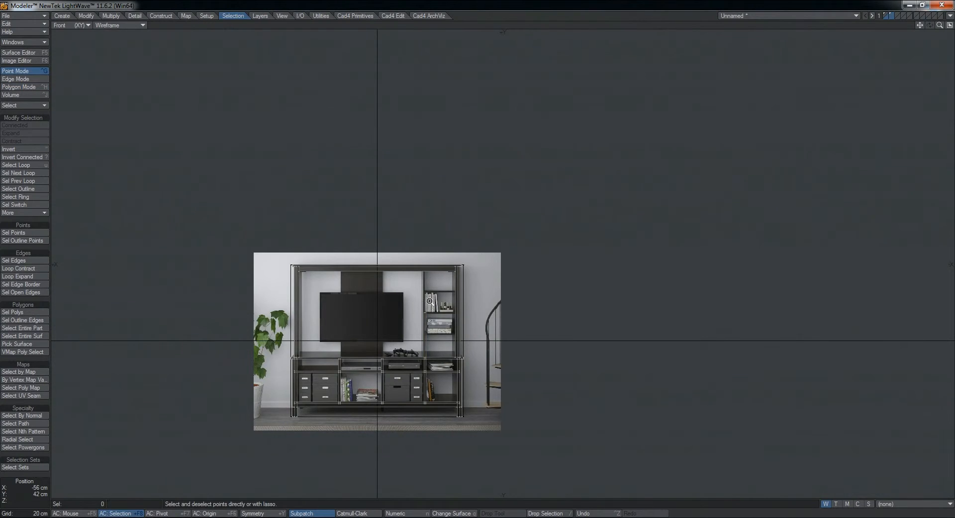
scroll(436, 304, up, 3)
scroll(446, 305, up, 2)
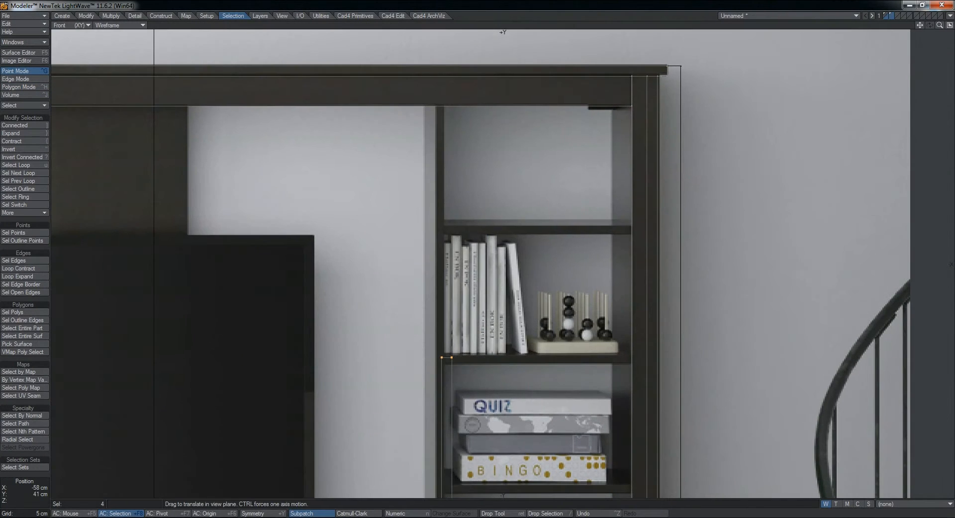
key(KP_0)
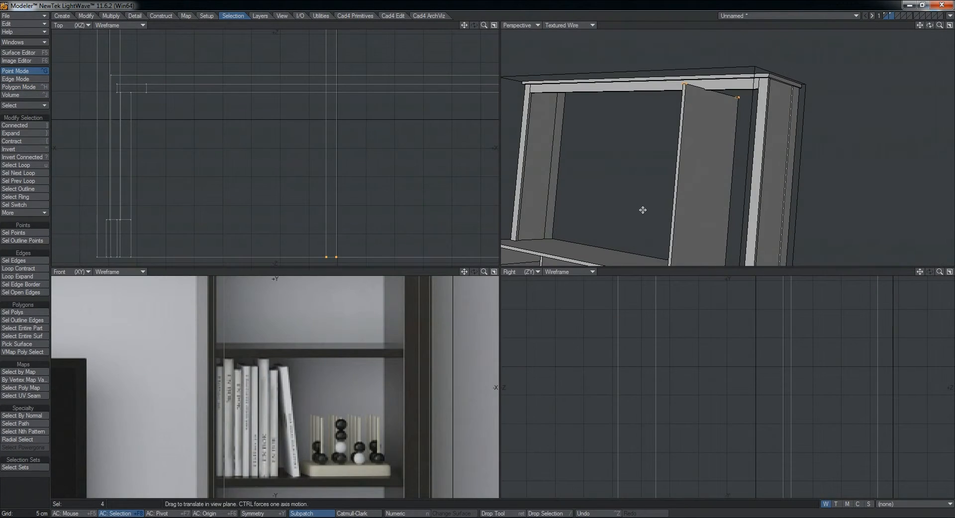
key(KP_0)
alt+drag(591, 273, 514, 315)
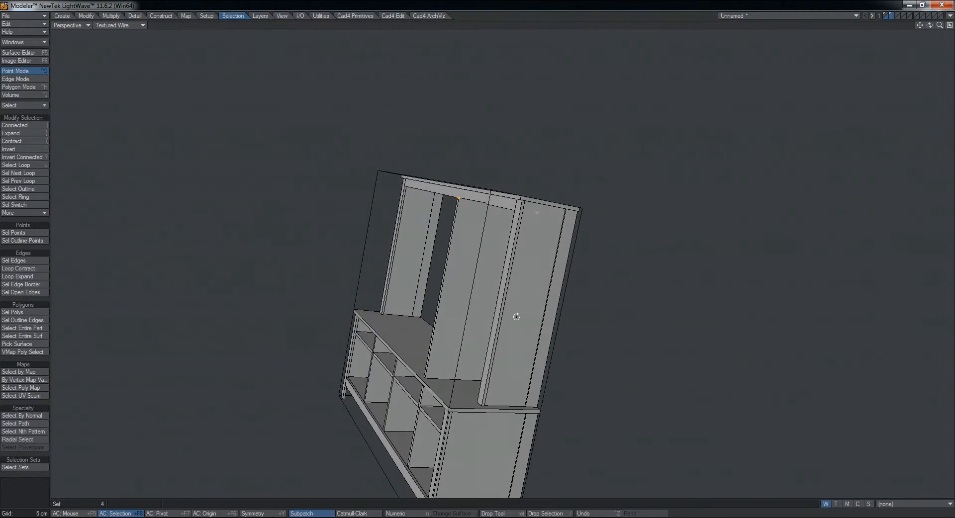
Align the upper divider's top points with the underside of the top board in the side view.
key(KP_0)
key(KP_0)
ctrl+alt+drag(610, 370, 564, 369)
alt+drag(564, 370, 418, 393)
ctrl+alt+drag(459, 246, 533, 246)
ctrl+alt+drag(348, 272, 407, 264)
ctrl+drag(407, 263, 589, 188)
key(t)
key(Return)
key(t)
ctrl+drag(457, 258, 325, 256)
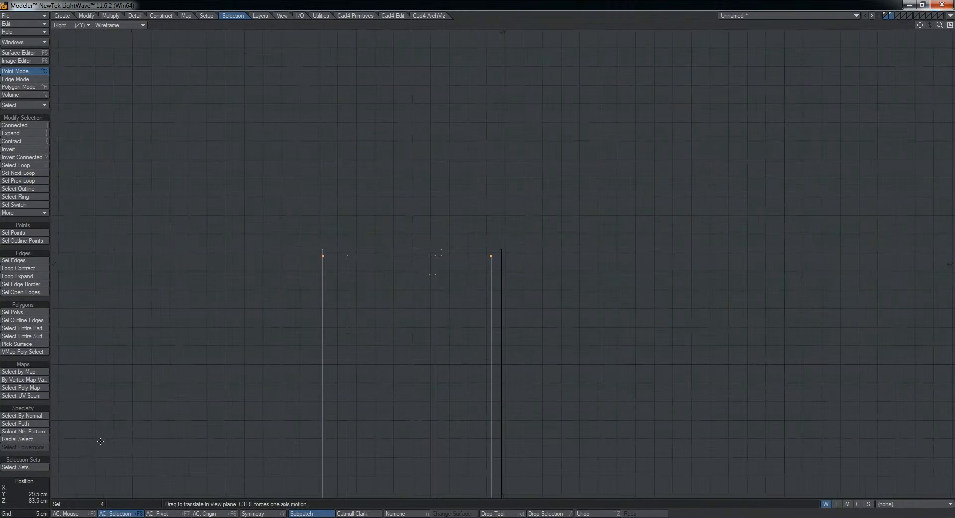
key(KP_0)
key(KP_0)
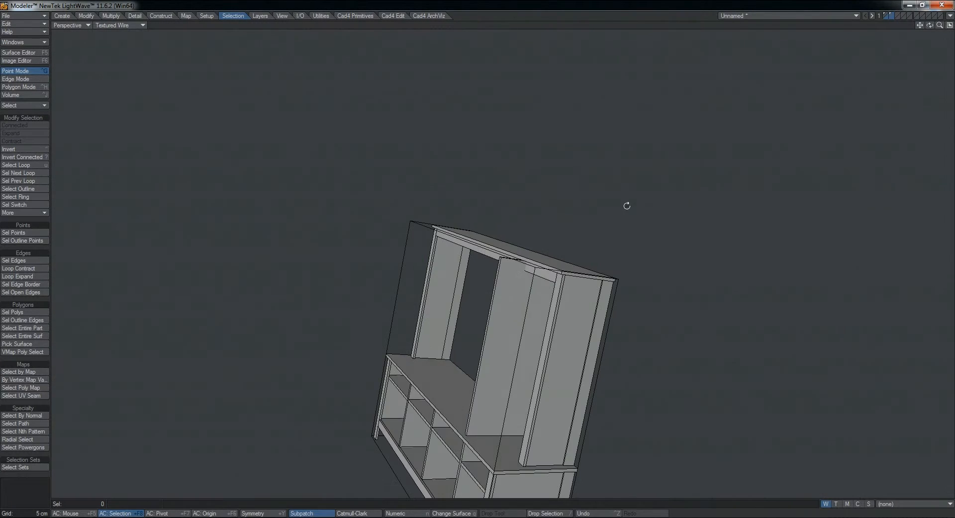
Select the upper divider's narrow front face and check in the reference photo how the divider meets the front rail.
alt+drag(627, 207, 541, 304)
key(ctrl+h)
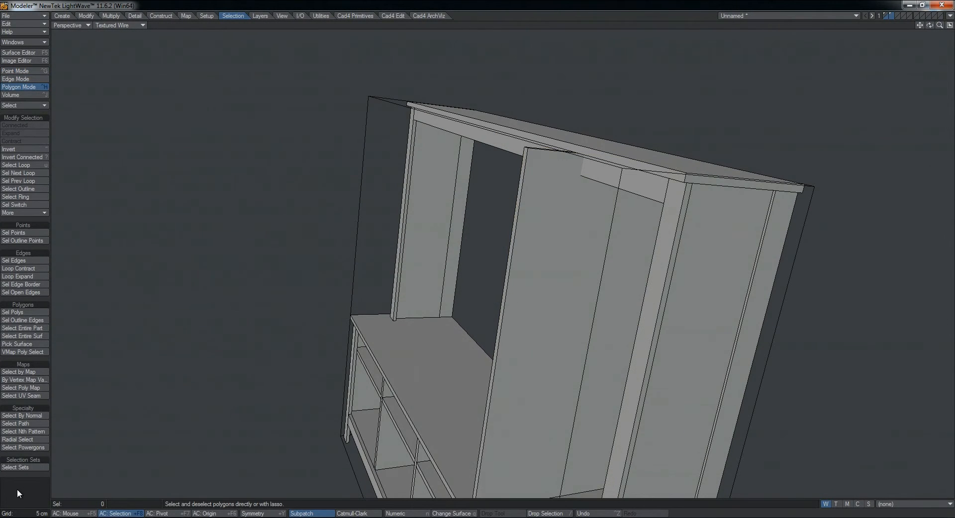
click(523, 161)
scroll(527, 164, down, 2)
alt+drag(565, 224, 385, 324)
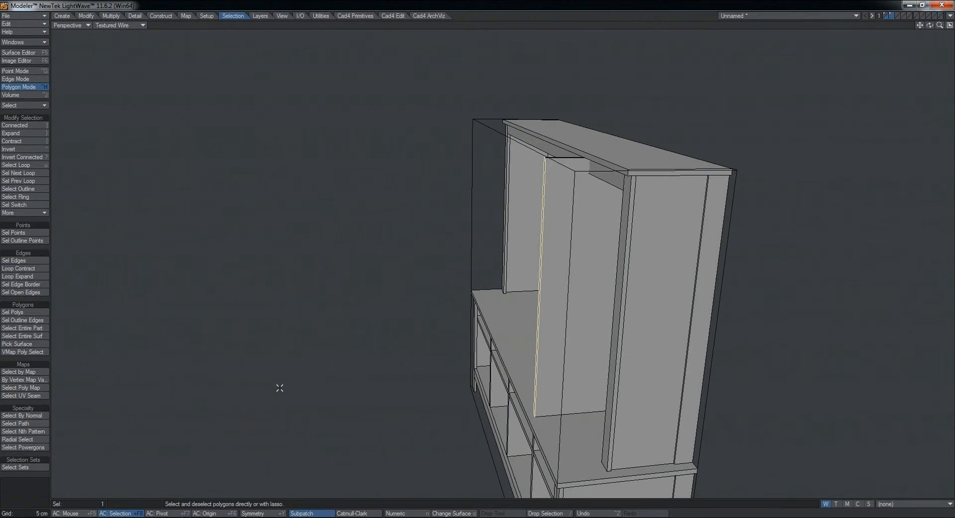
mouse_move(122, 510)
click(68, 486)
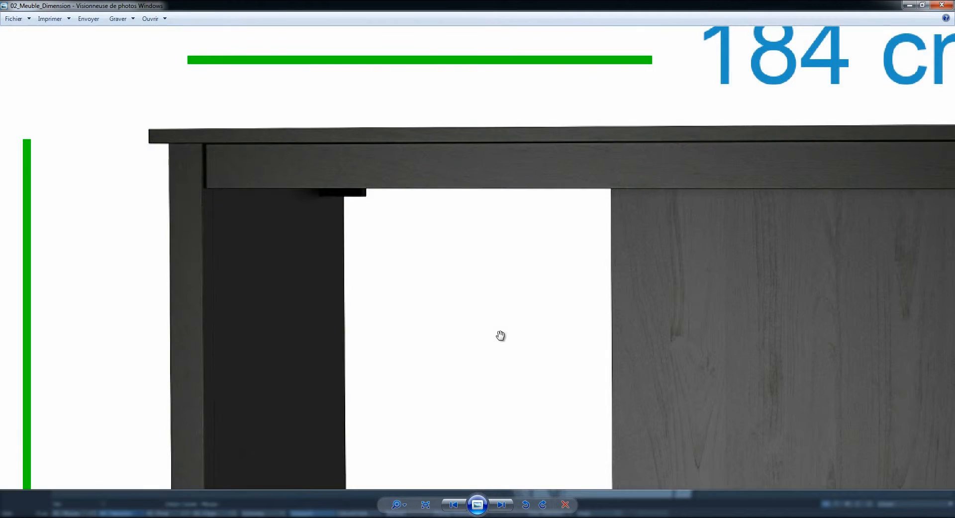
scroll(593, 277, down, 3)
scroll(606, 117, up, 5)
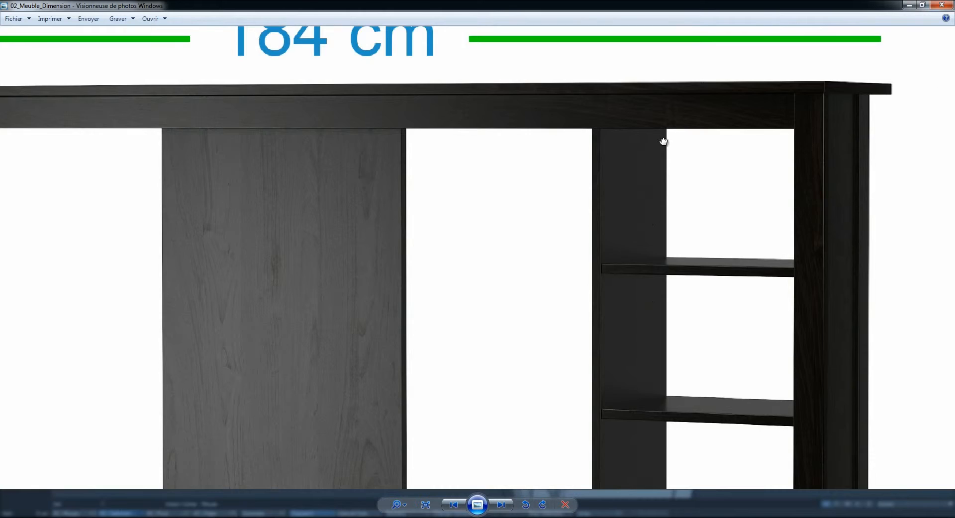
drag(513, 187, 370, 178)
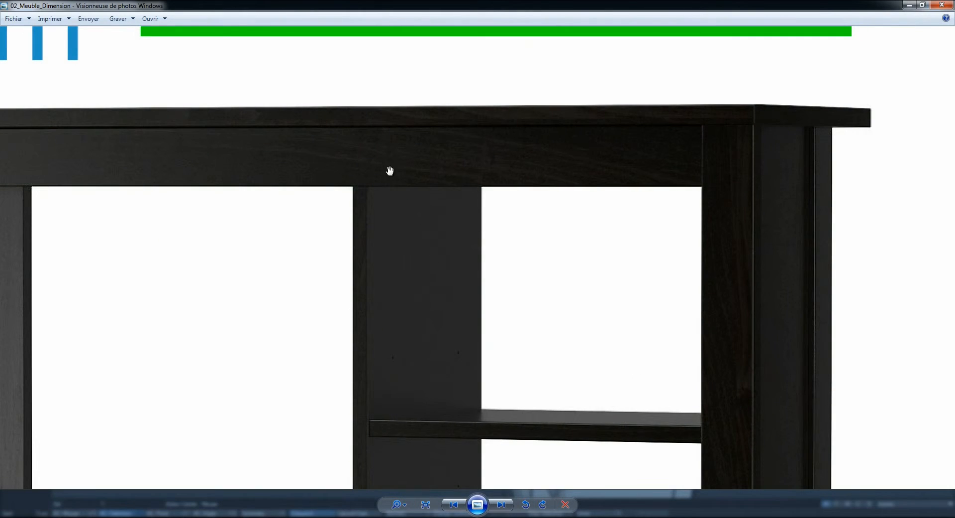
click(908, 6)
Move the upper divider's front face back in depth so it sits against the back of the upper front rail.
alt+drag(569, 270, 543, 243)
key(KP_0)
alt+drag(633, 288, 536, 376)
alt+drag(816, 123, 774, 174)
scroll(776, 142, up, 5)
key(KP_0)
mouse_move(463, 214)
ctrl+alt+mouse_down()
mouse_move(499, 166)
mouse_move(451, 157)
mouse_move(456, 151)
mouse_move(466, 223)
ctrl+alt+mouse_up()
click(43, 472)
ctrl+alt+drag(588, 266, 525, 271)
Select the whole upper divider as connected polygons in the front view.
key(KP_0)
key(KP_0)
ctrl+alt+drag(716, 107, 462, 277)
key(KP_0)
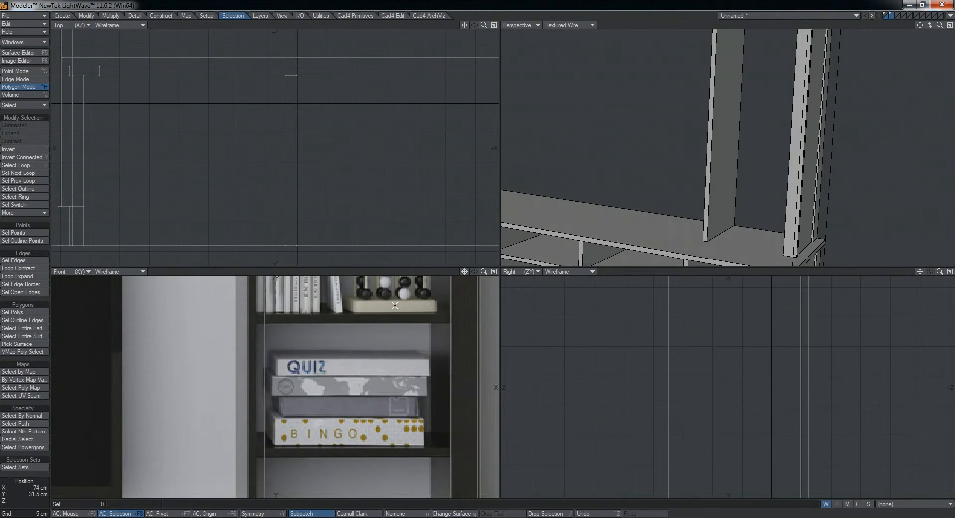
key(KP_0)
scroll(515, 244, down, 2)
scroll(503, 243, down, 1)
click(441, 139)
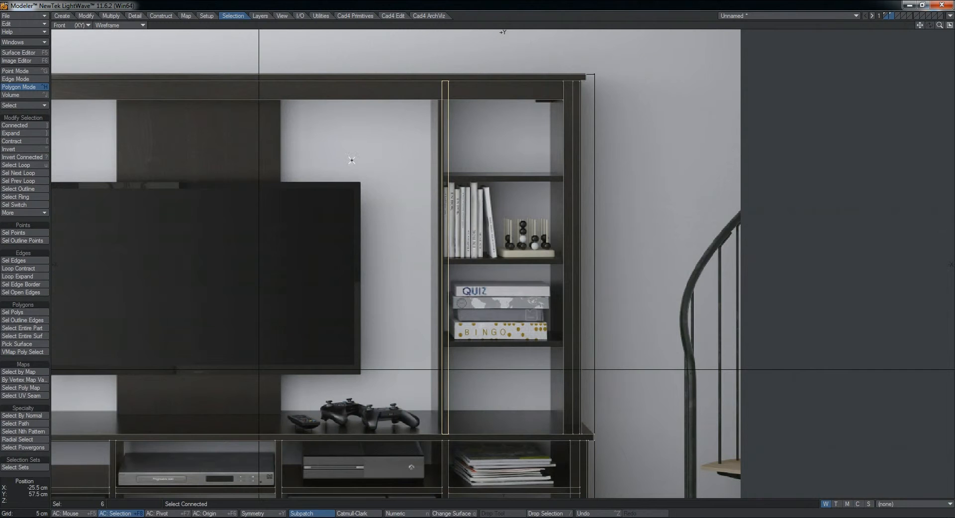
Shift the upper divider about 1.1 cm sideways to match its position in the reference photo, and clear the selection.
ctrl+alt+drag(443, 423, 587, 411)
ctrl+drag(436, 391, 422, 391)
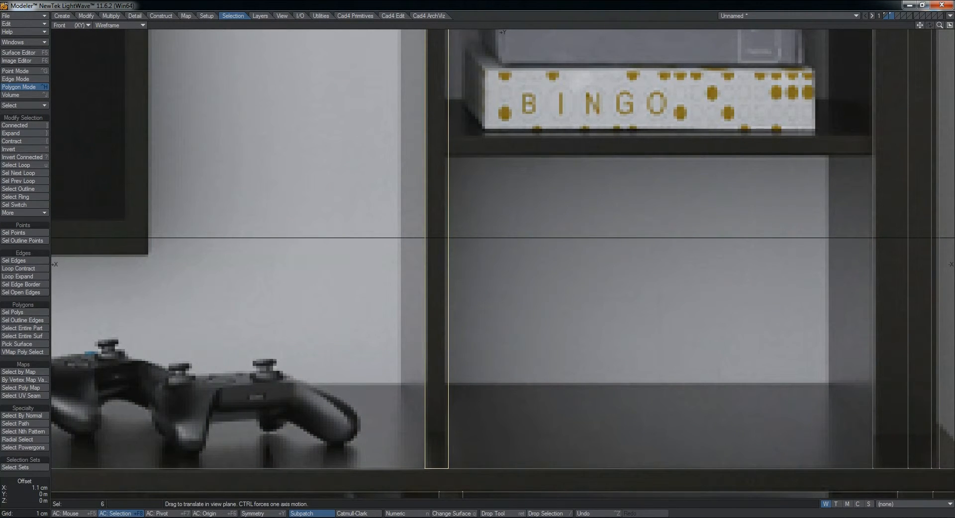
scroll(423, 332, down, 3)
double_click(38, 492)
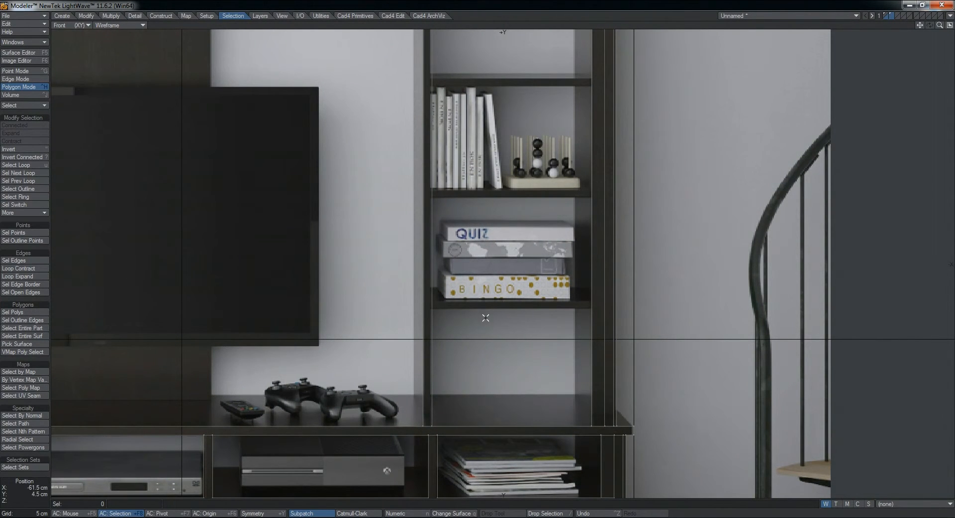
Duplicate the lower cabinet's end shelf, raise the copy to the photo's shelf under the game boxes, and align its end with the divider.
scroll(467, 294, up, 2)
scroll(450, 300, down, 2)
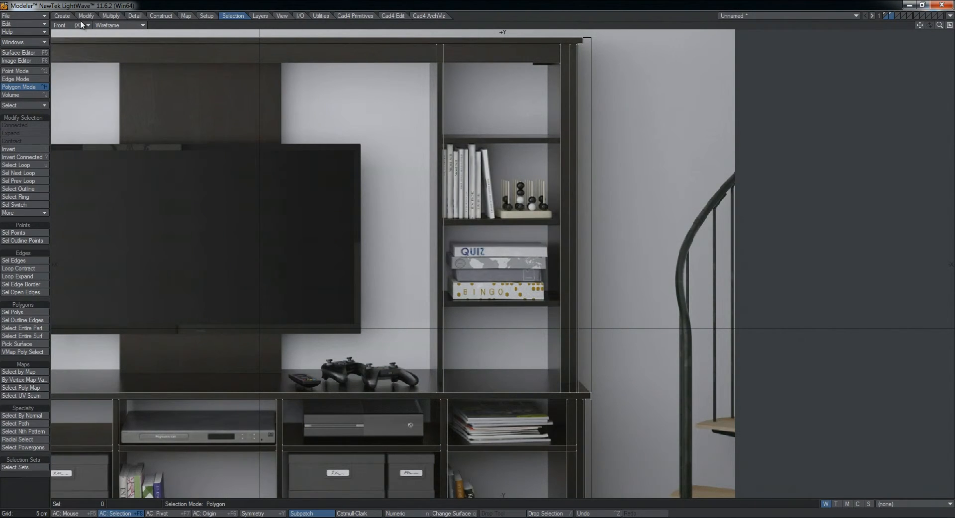
alt+drag(467, 304, 411, 252)
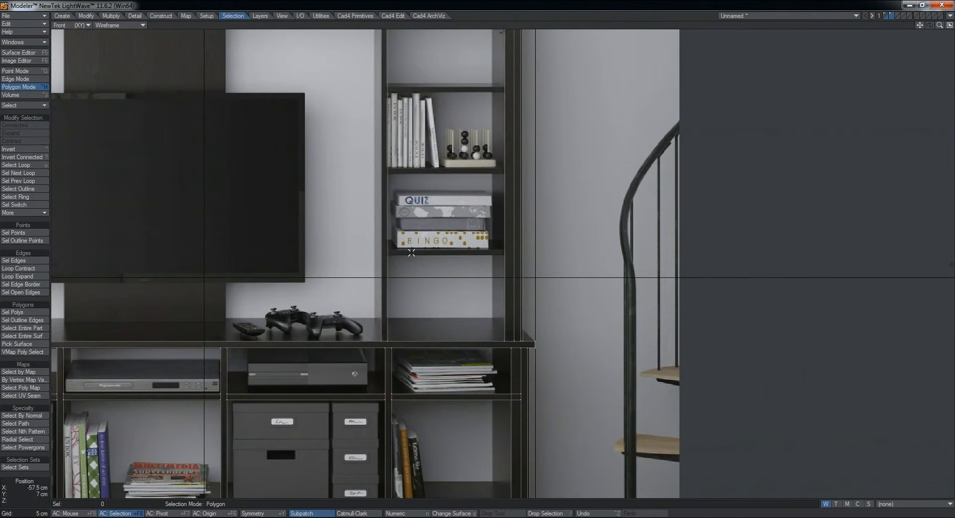
click(434, 396)
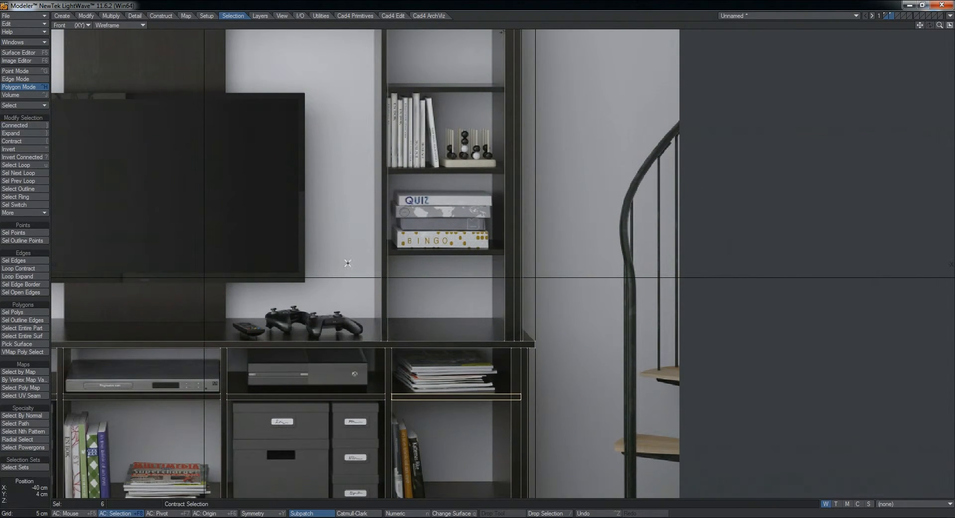
drag(445, 325, 445, 180)
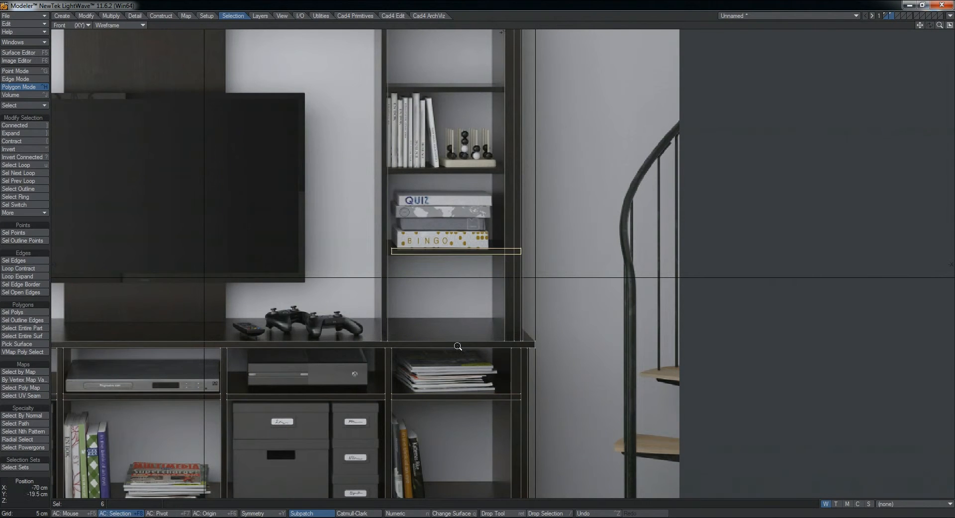
ctrl+alt+drag(414, 263, 518, 262)
ctrl+alt+drag(271, 228, 351, 223)
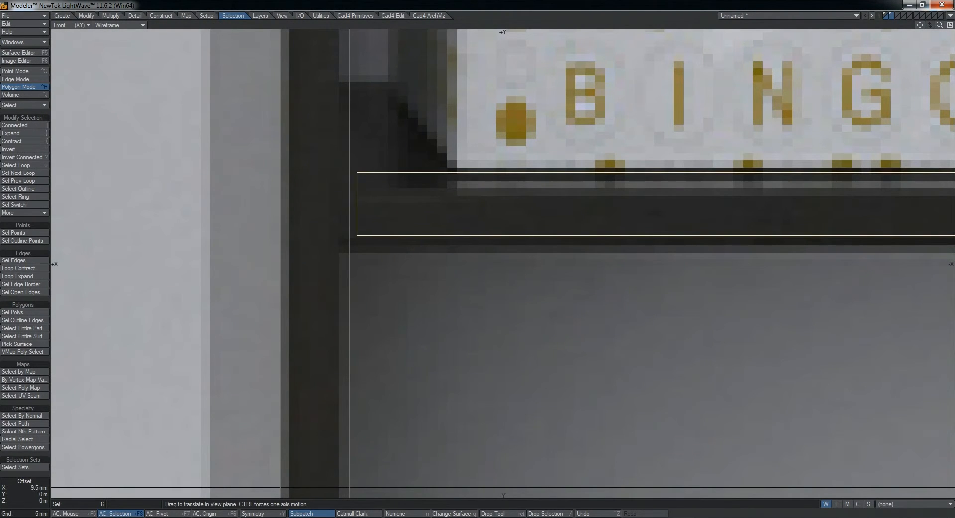
ctrl+drag(416, 207, 416, 218)
Select the new shelf's end points on the pillar side and move them about 3.4 cm inward to the pillar's inner edge.
ctrl+alt+drag(478, 253, 427, 233)
alt+drag(629, 204, 441, 207)
ctrl+alt+drag(441, 206, 482, 212)
key(space)
key(space)
right_drag(492, 191, 535, 200)
ctrl+drag(355, 253, 286, 253)
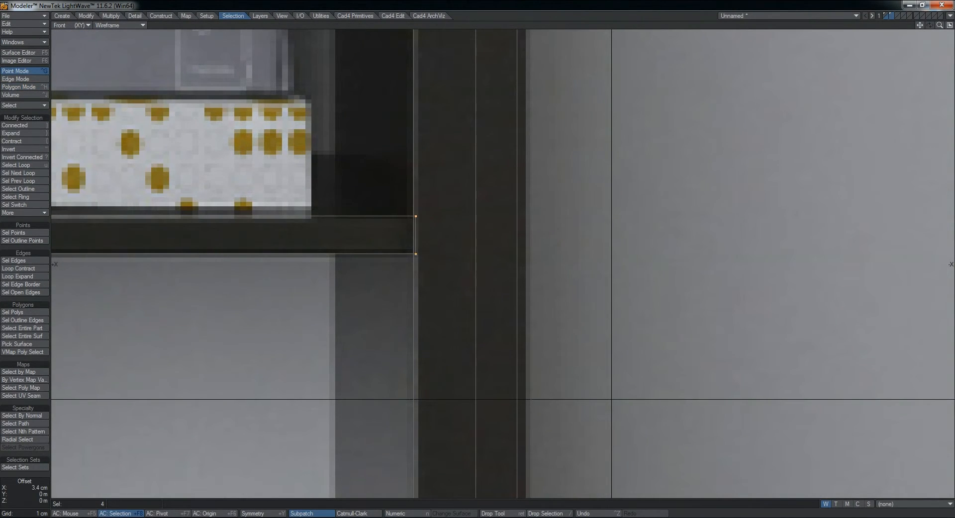
ctrl+alt+drag(537, 233, 497, 233)
Return to selecting polygons and select only the new shelf's front face in the perspective view.
key(space)
key(space)
key(space)
click(403, 233)
key(])
key(KP_0)
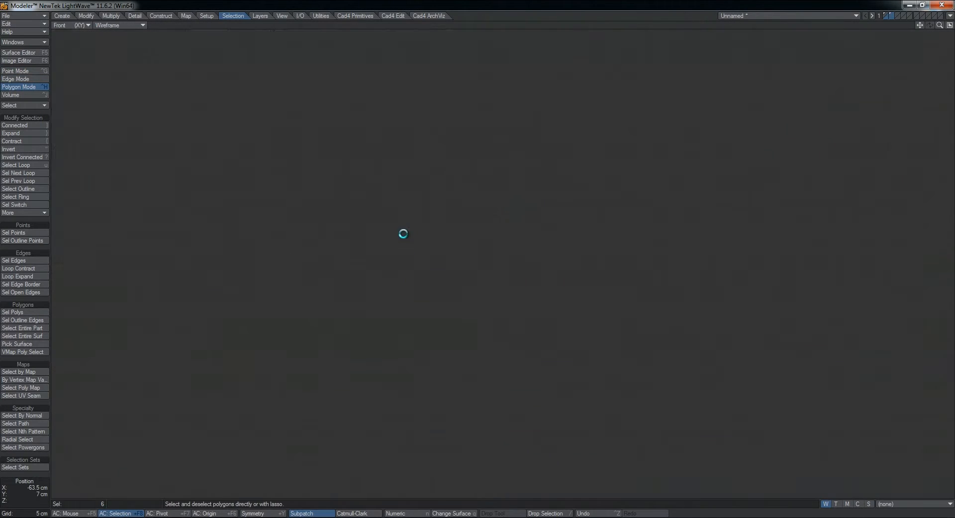
alt+drag(713, 135, 634, 166)
click(26, 495)
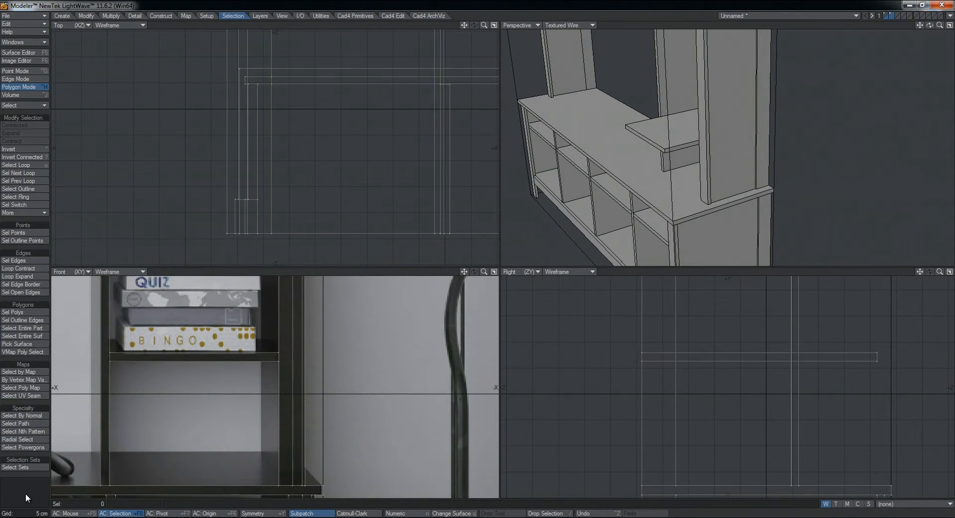
click(657, 146)
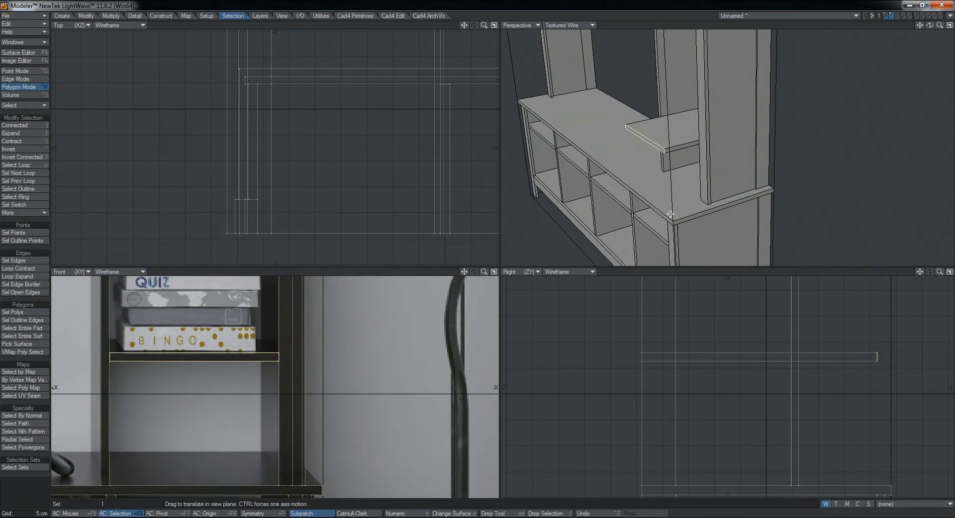
Examine in the 02_Meuble_Dimension reference photo how the shelves meet the divider and the corner pillar.
click(75, 517)
click(64, 487)
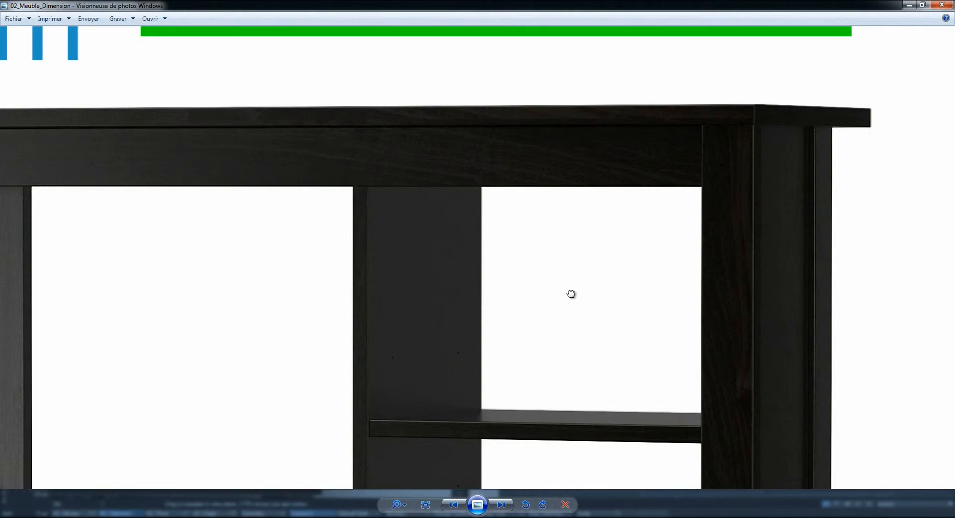
drag(575, 292, 464, 195)
scroll(338, 231, down, 5)
scroll(388, 328, up, 4)
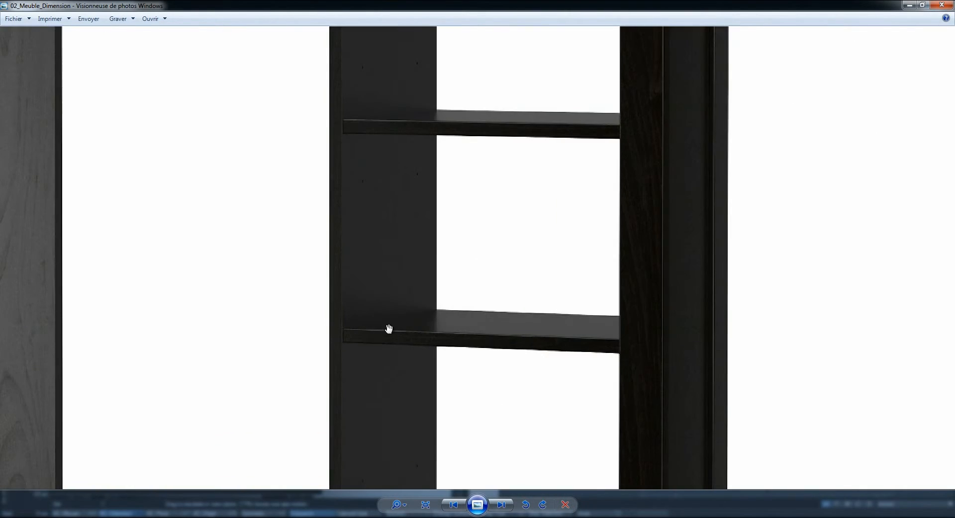
click(906, 5)
Move the shelf's front face back in depth until it is flush with the divider's front edge, and clear the selection.
ctrl+drag(683, 142, 715, 140)
scroll(322, 75, up, 5)
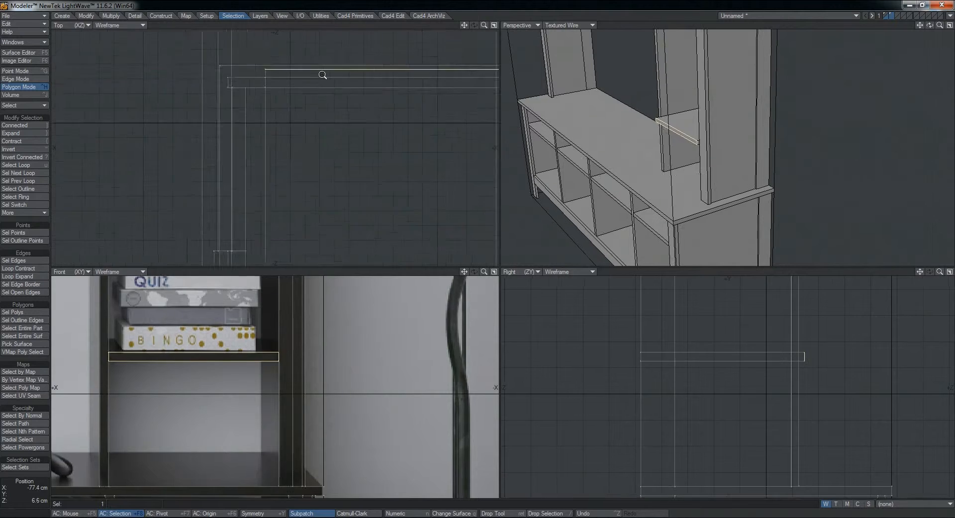
ctrl+drag(322, 75, 322, 107)
scroll(697, 124, up, 10)
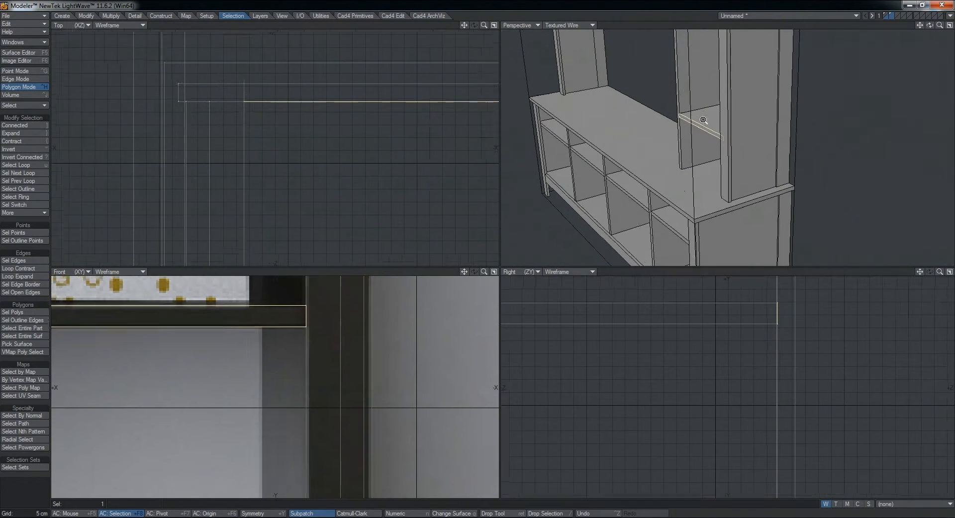
scroll(659, 159, up, 1)
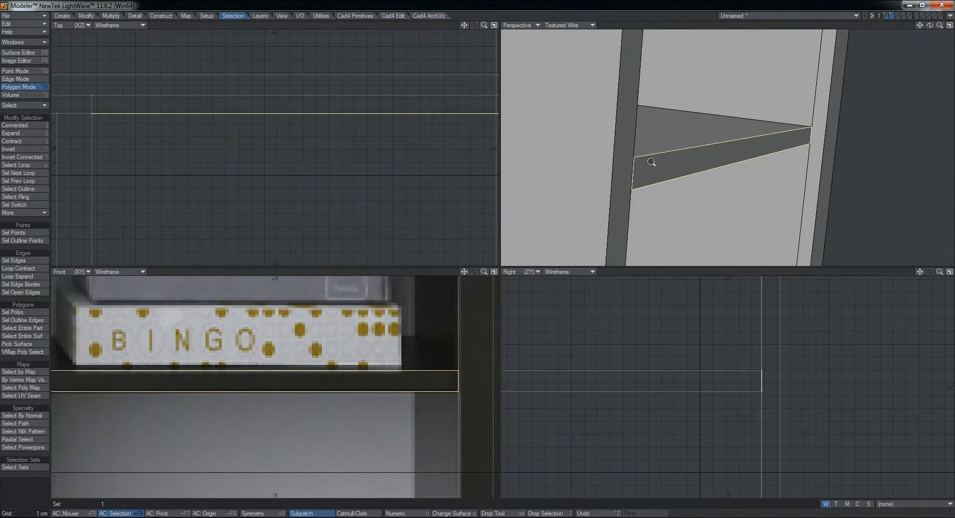
alt+drag(646, 158, 608, 216)
click(37, 472)
Select the shelf's end face on the pillar side and extend it about 2.7 cm to the side panel behind the pillar.
scroll(318, 354, down, 5)
key(KP_0)
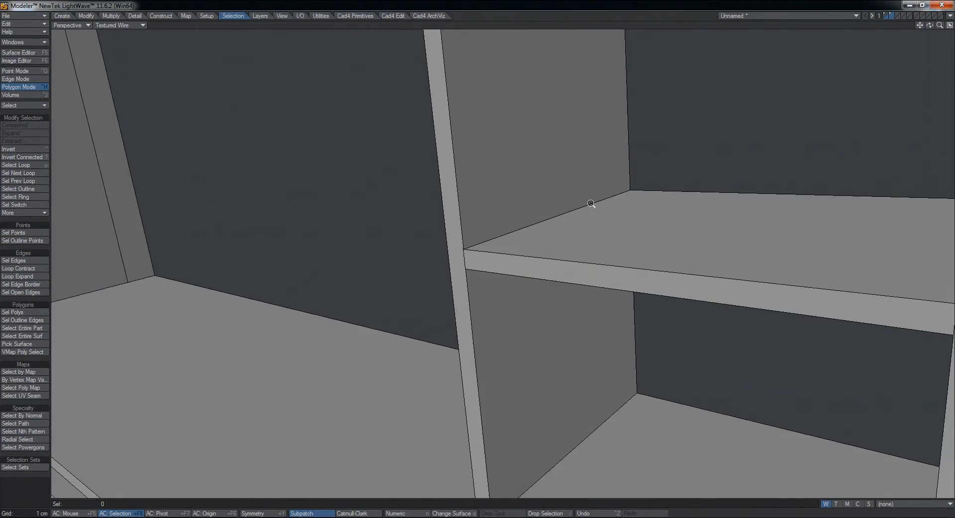
scroll(591, 203, down, 6)
scroll(550, 277, up, 4)
alt+drag(433, 268, 505, 308)
key(KP_0)
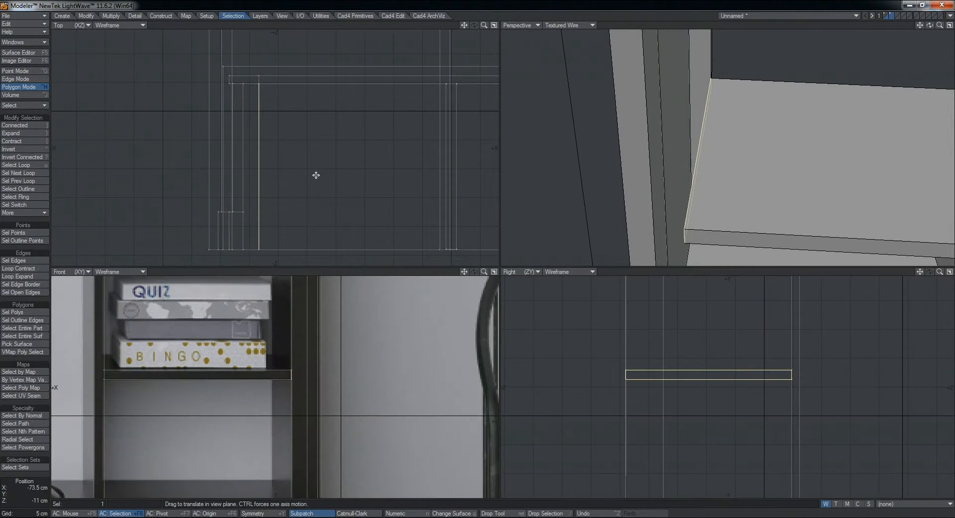
ctrl+alt+drag(294, 362, 361, 367)
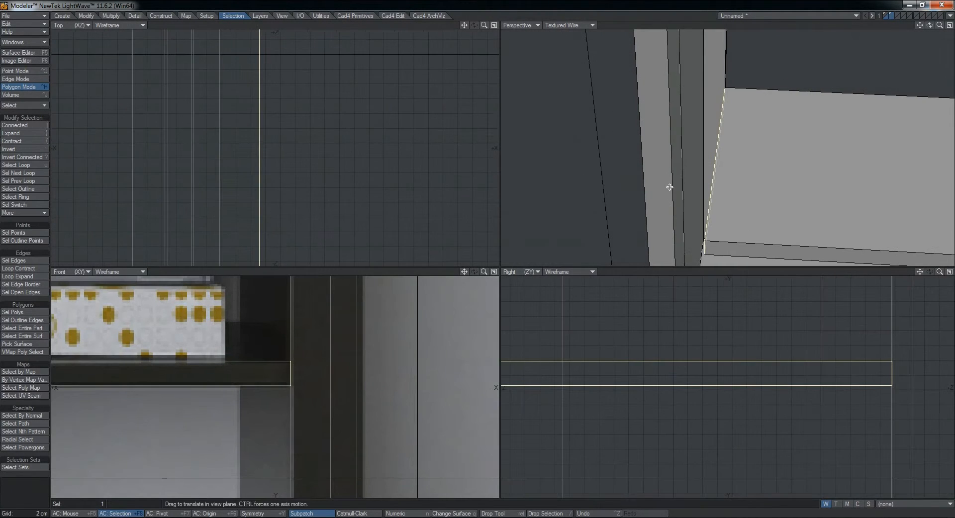
drag(669, 187, 645, 188)
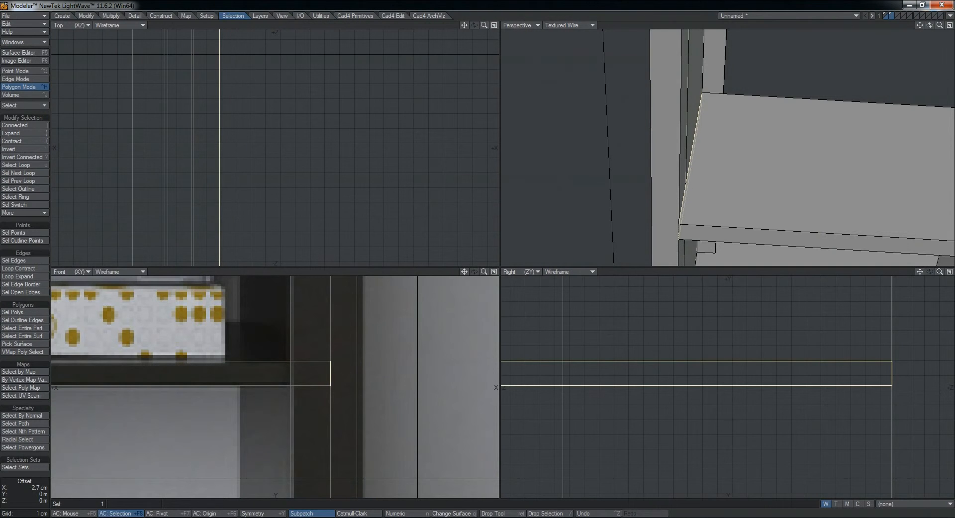
click(31, 476)
Select the whole new shelf as connected polygons.
key(KP_0)
alt+drag(597, 212, 592, 298)
key(g)
ctrl+alt+drag(565, 155, 640, 199)
alt+drag(639, 199, 447, 299)
click(447, 299)
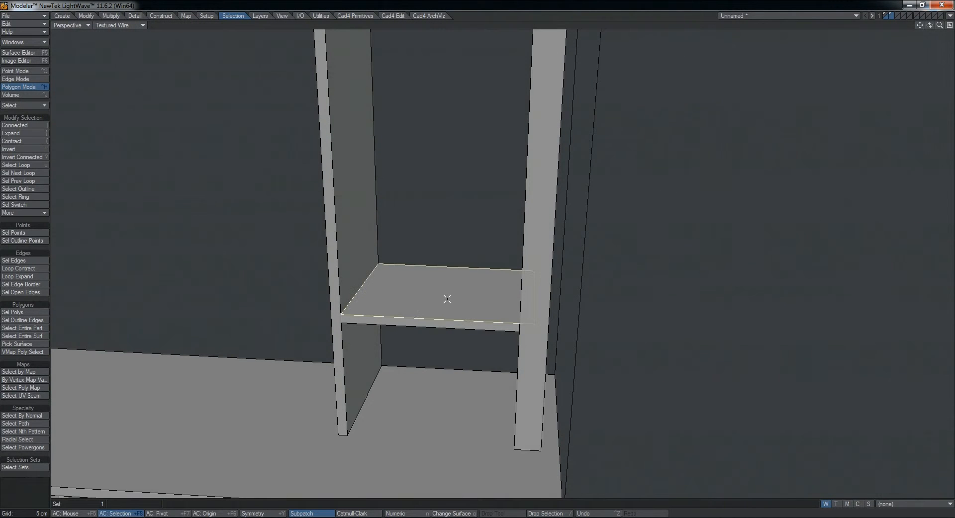
click(30, 125)
key(a)
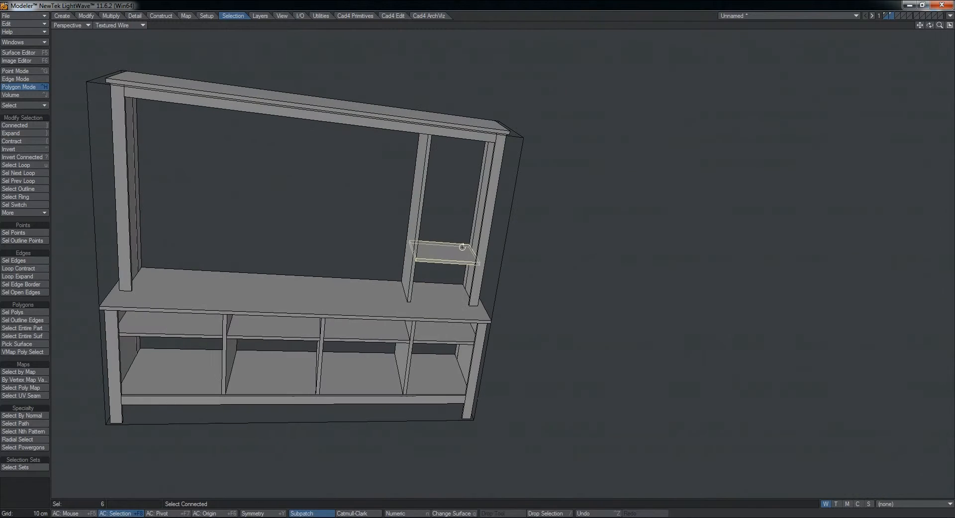
key(KP_0)
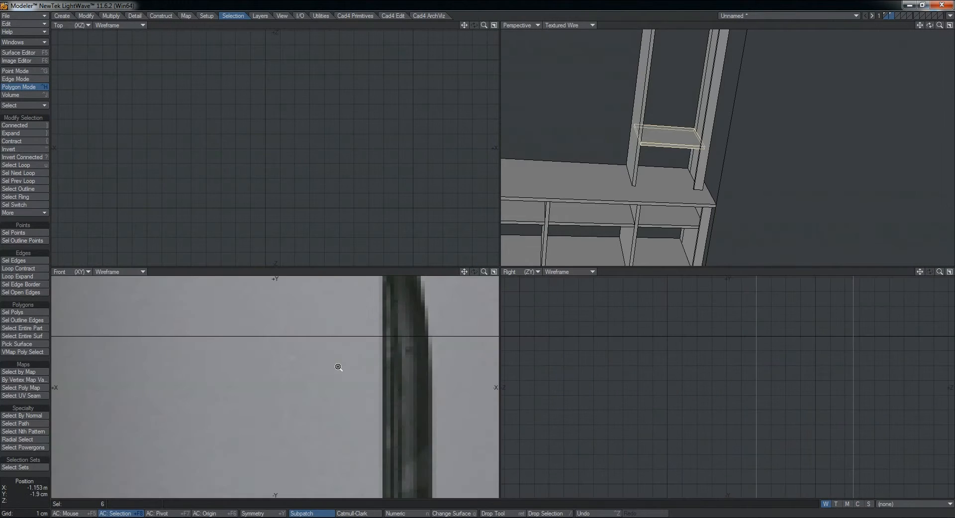
Duplicate the shelf about 22.5 cm upward and fine-tune the copy's height to the photo's shelf beneath the books.
key(KP_0)
alt+shift+drag(516, 220, 438, 305)
scroll(428, 293, up, 5)
ctrl+drag(428, 341, 428, 206)
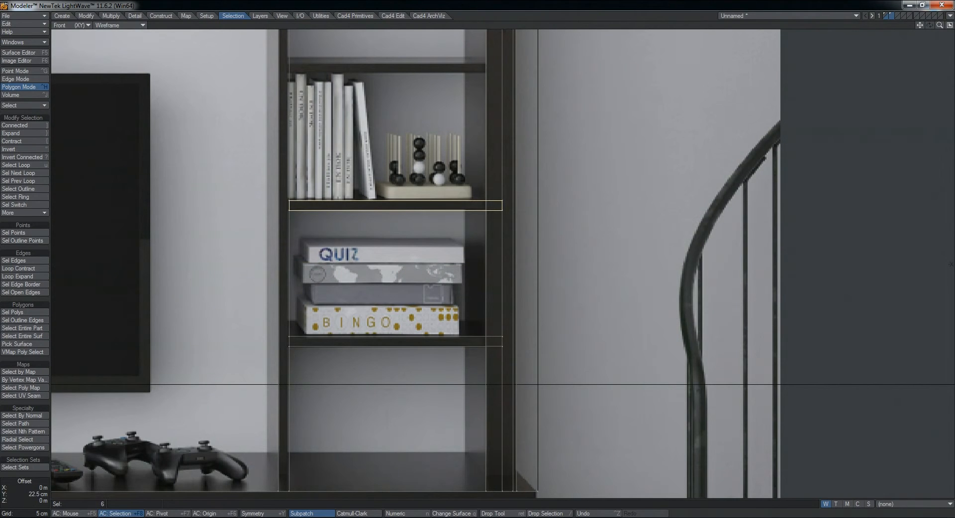
ctrl+alt+drag(321, 151, 370, 151)
ctrl+drag(465, 241, 466, 238)
Duplicate the shelf about 22.8 cm upward to the photo's shelf above the books, and clear the selection.
ctrl+alt+drag(408, 235, 421, 132)
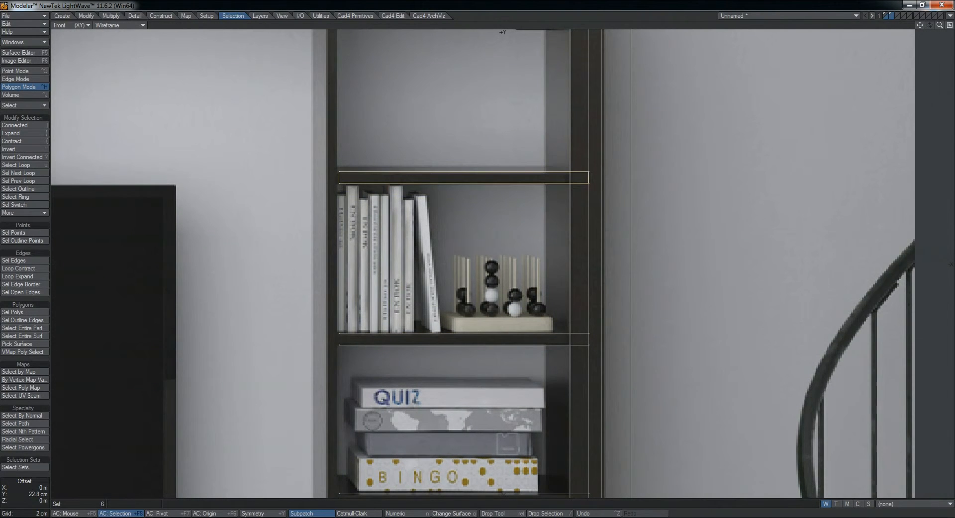
scroll(381, 170, up, 4)
ctrl+drag(427, 171, 358, 239)
click(40, 474)
click(40, 474)
Examine the three upper shelves and the overall cabinet against the photo in the front and perspective views.
ctrl+alt+drag(448, 199, 440, 226)
alt+drag(440, 227, 533, 251)
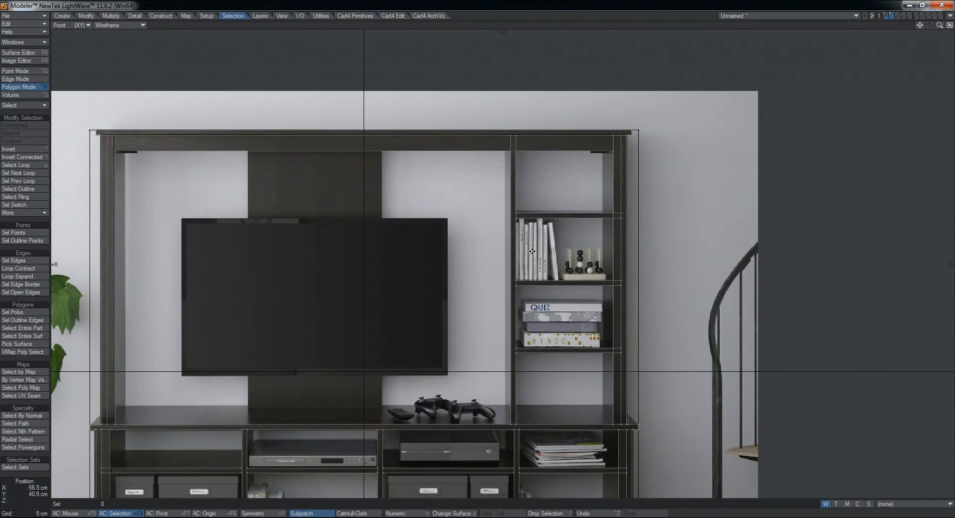
alt+drag(361, 253, 417, 230)
key(KP_0)
alt+drag(751, 126, 711, 159)
key(KP_0)
alt+drag(623, 300, 558, 286)
ctrl+alt+drag(557, 286, 378, 343)
alt+drag(378, 344, 480, 282)
key(KP_0)
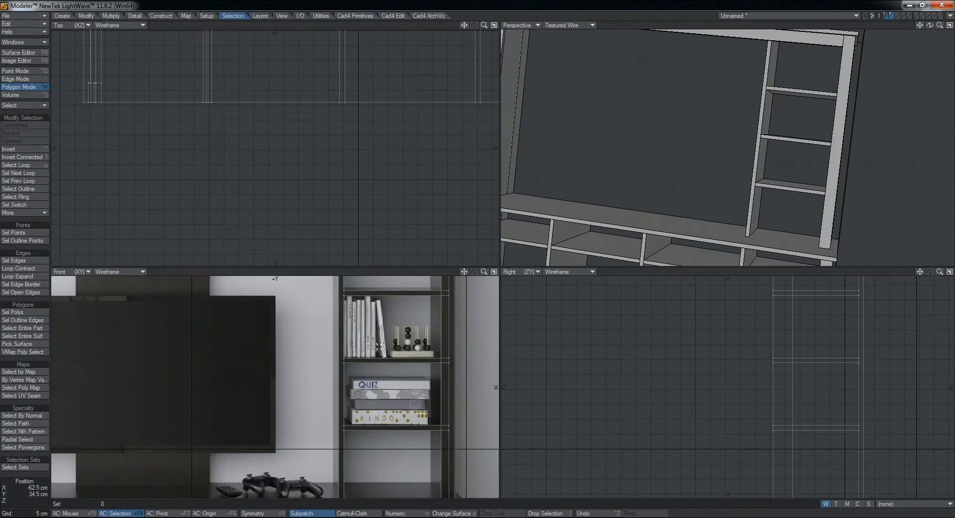
key(KP_0)
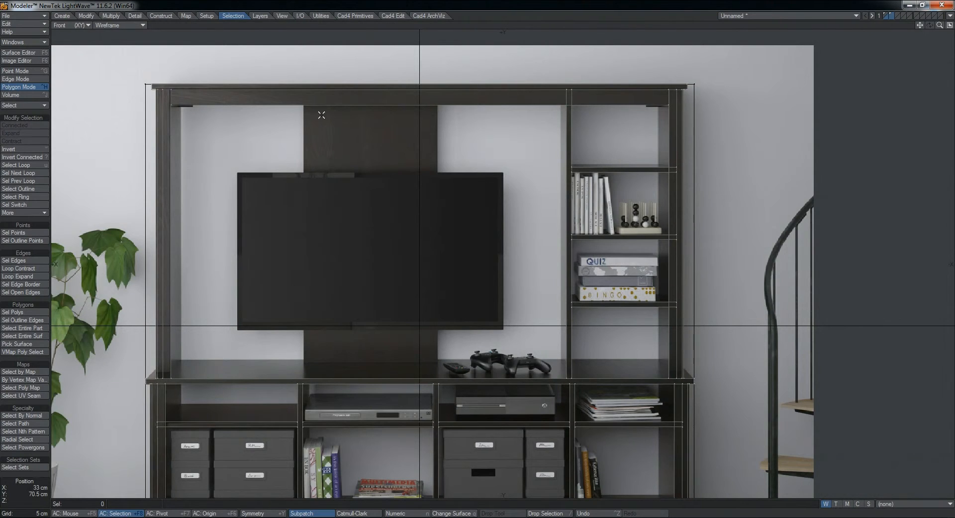
Draw a box over the central back panel behind the television and match its edges to the panel in the photo.
click(62, 16)
click(31, 125)
drag(306, 102, 438, 365)
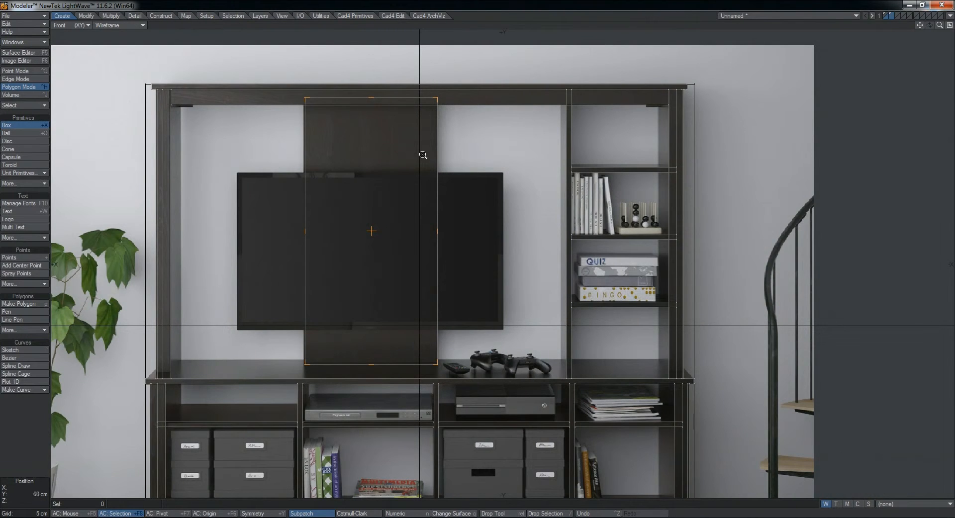
ctrl+alt+drag(299, 112, 380, 118)
drag(318, 72, 250, 75)
alt+drag(416, 208, 385, 105)
ctrl+alt+drag(369, 311, 368, 292)
ctrl+alt+drag(426, 283, 367, 274)
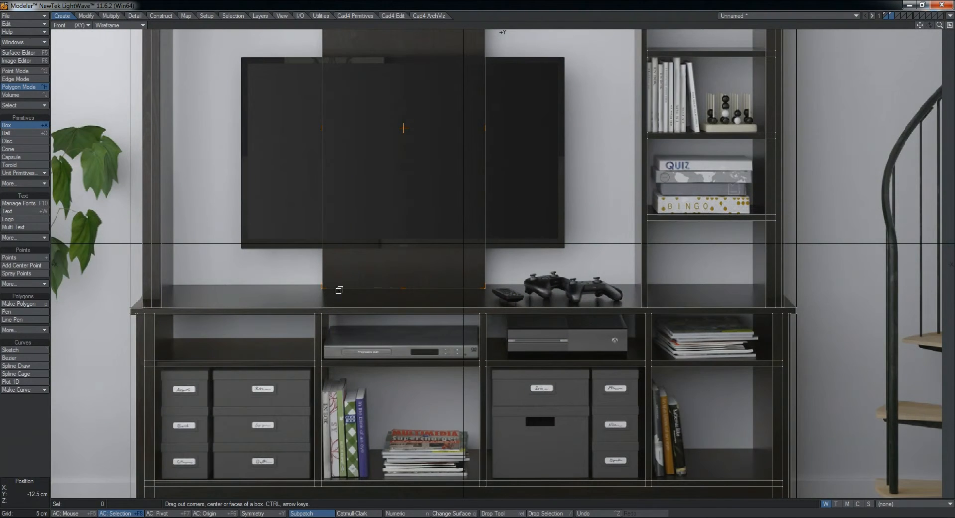
Pull the flat box out in depth in the side view so it becomes a solid block.
key(KP_0)
scroll(707, 148, down, 2)
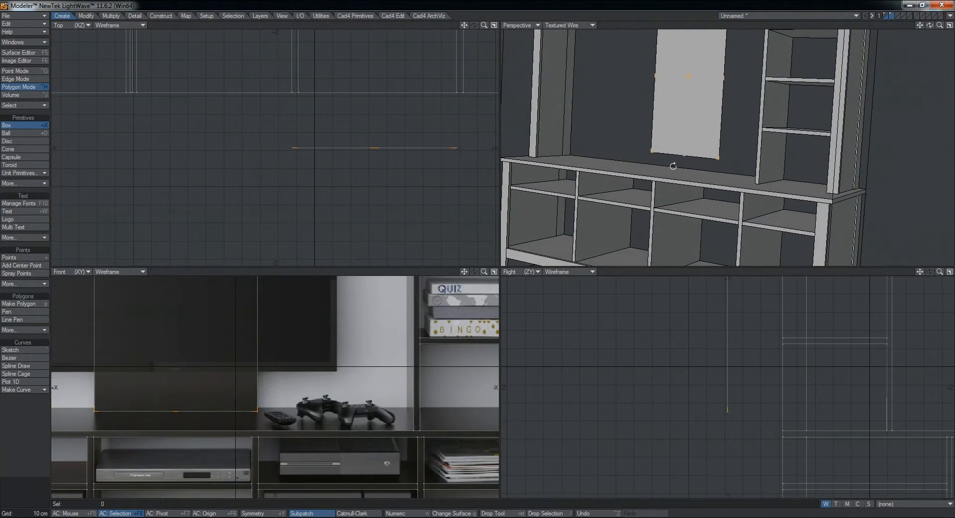
scroll(692, 150, up, 3)
ctrl+alt+drag(687, 361, 709, 332)
alt+drag(716, 189, 714, 188)
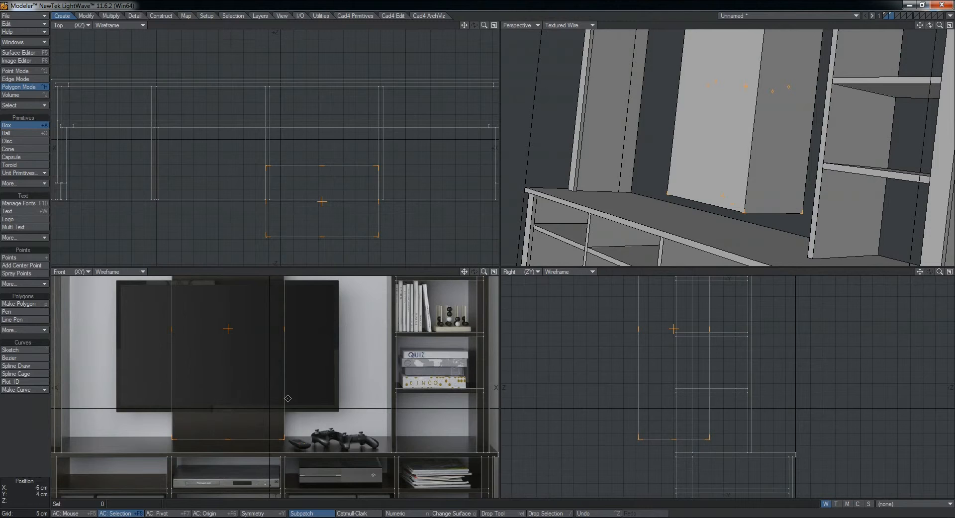
Align the box's top edge with the underside of the cabinet's top board.
key(KP_0)
ctrl+alt+drag(426, 330, 505, 315)
mouse_move(498, 175)
ctrl+alt+mouse_down()
mouse_move(513, 184)
mouse_move(511, 167)
ctrl+alt+mouse_up()
key(0)
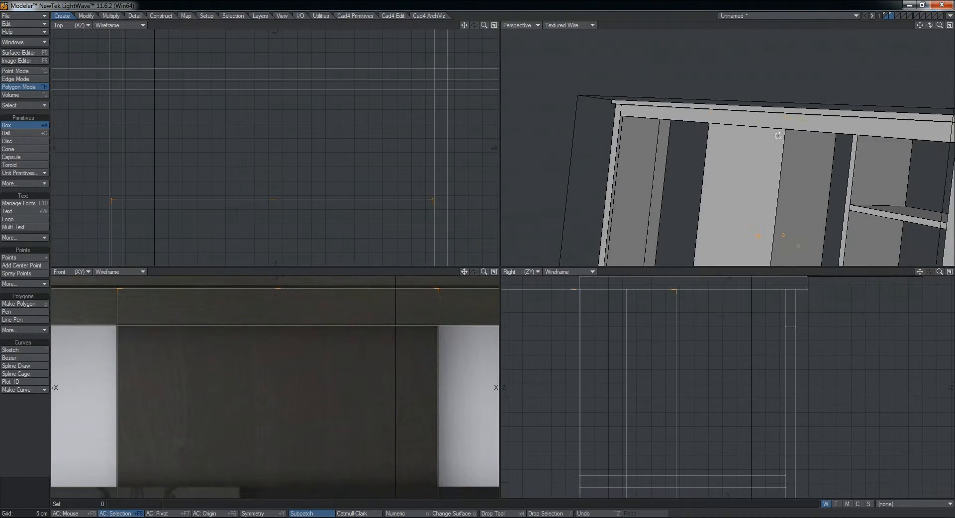
Thin the central panel box to 1.5 cm and move it back in depth between the cabinet's side panels.
alt+drag(778, 136, 725, 129)
ctrl+alt+drag(682, 317, 664, 335)
ctrl+alt+drag(341, 169, 329, 177)
alt+drag(299, 219, 393, 128)
drag(290, 154, 279, 143)
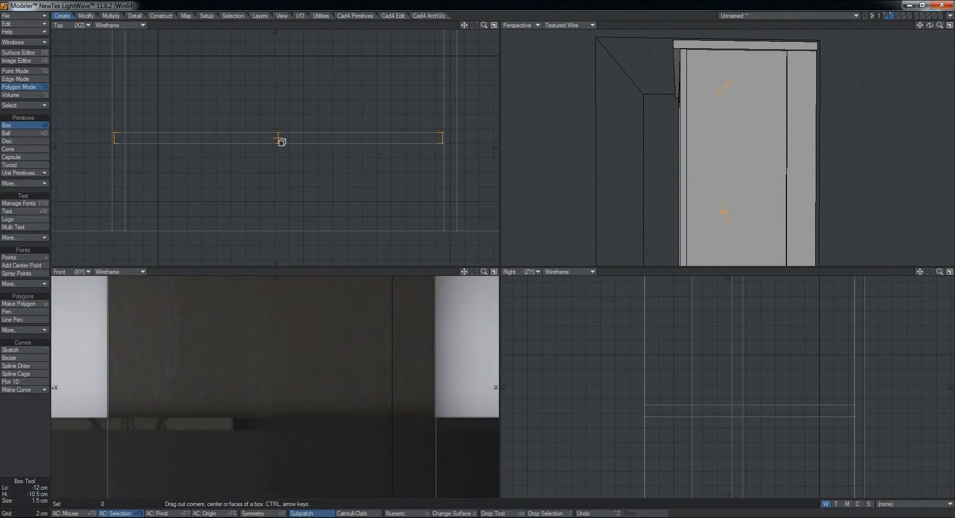
key(0)
alt+drag(742, 187, 423, 384)
key(a)
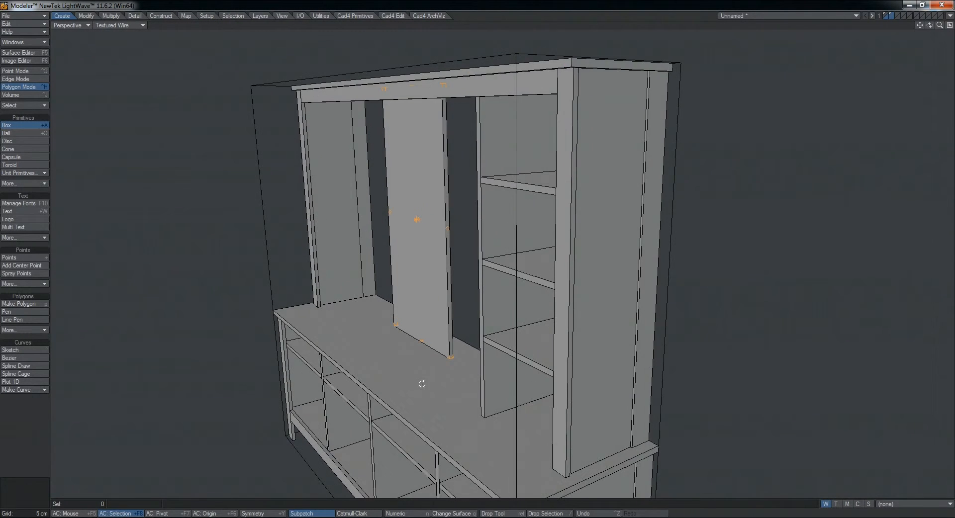
Examine in the reference photo how the central panel meets the worktop and how it sits relative to the shelf divider.
click(119, 517)
click(86, 490)
drag(593, 361, 558, 329)
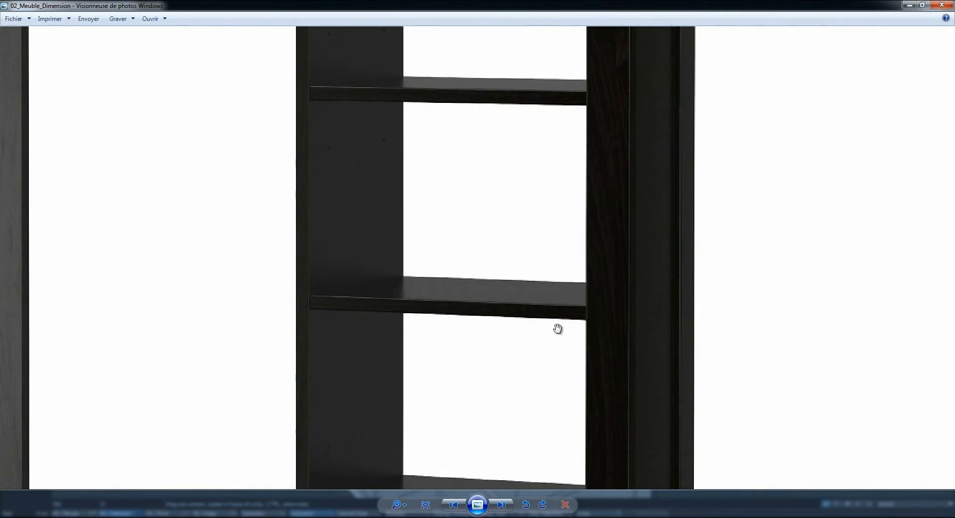
scroll(525, 335, down, 4)
drag(328, 353, 336, 262)
scroll(344, 366, up, 5)
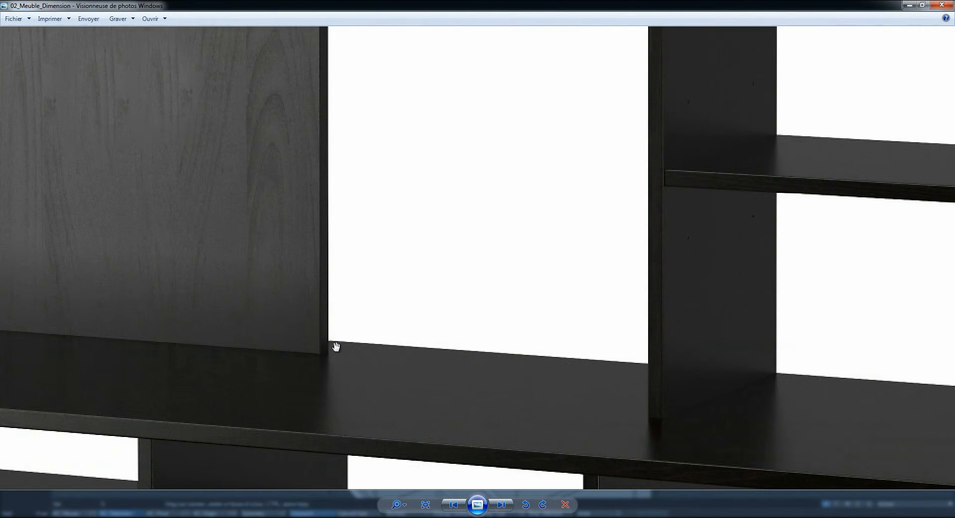
click(909, 4)
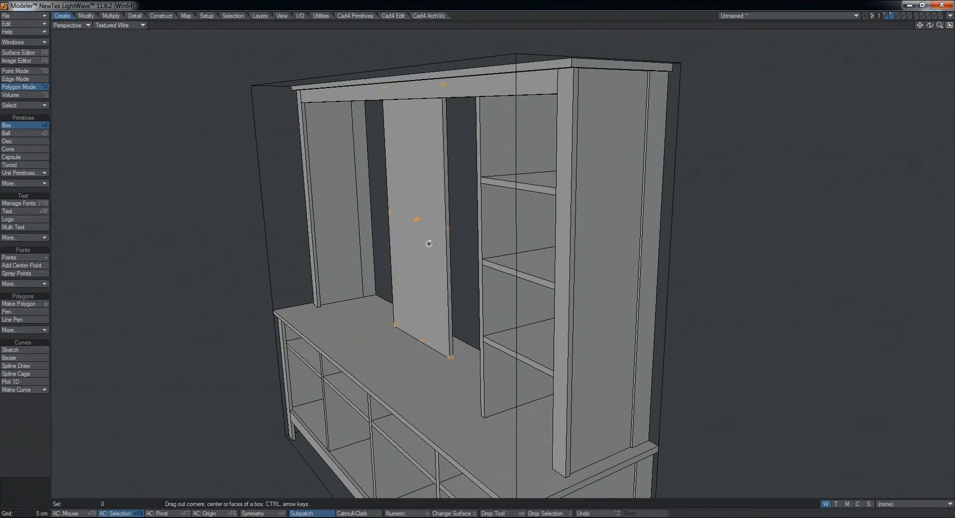
Nudge the central back panel's box slightly in depth between the side panels and commit it as finished geometry.
alt+drag(429, 244, 450, 281)
key(KP_0)
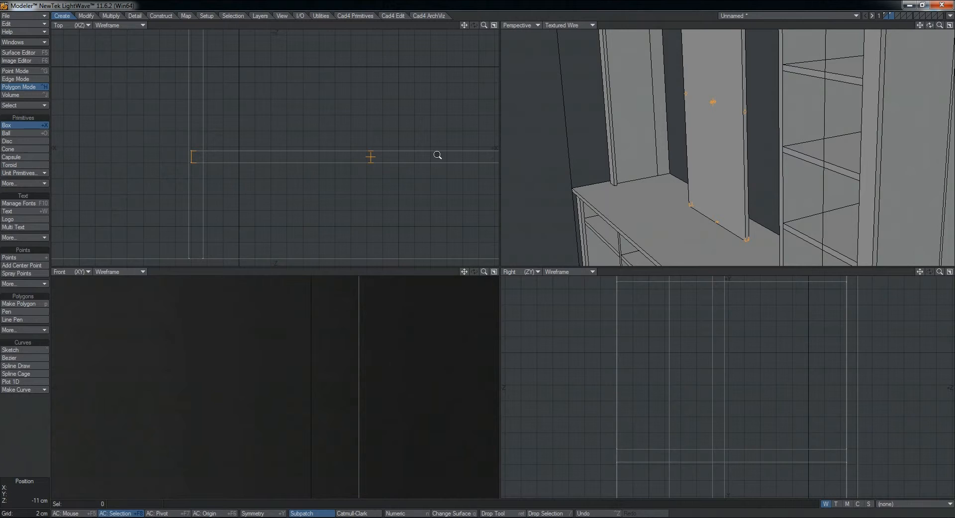
alt+drag(369, 160, 311, 154)
key(KP_0)
alt+drag(537, 283, 399, 286)
key(KP_0)
alt+drag(765, 207, 726, 199)
key(KP_0)
alt+drag(470, 388, 431, 328)
ctrl+alt+drag(431, 328, 446, 347)
key(KP_0)
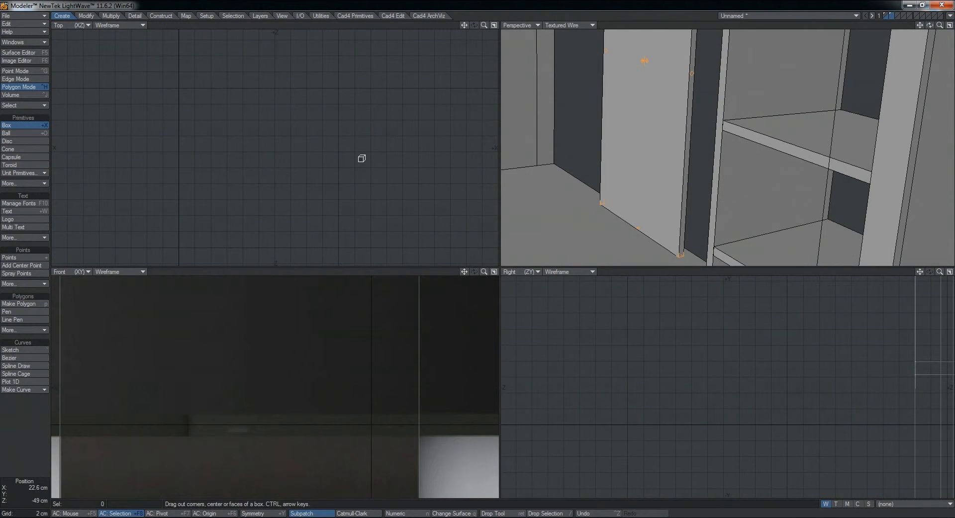
key(a)
ctrl+alt+drag(299, 171, 478, 165)
drag(299, 166, 298, 163)
key(Return)
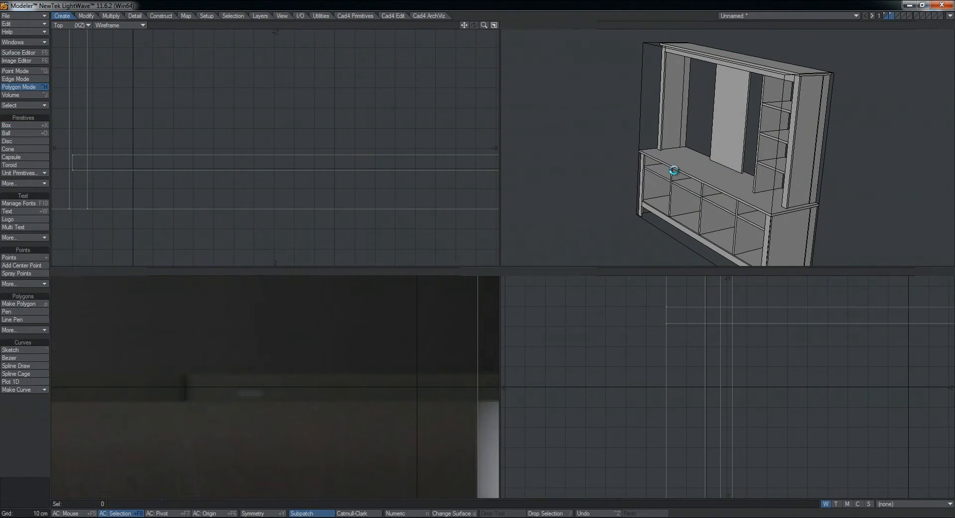
Compare the modelled cabinet with the dimensioned reference photo, examining the small piece under the top rail and the overall structure.
key(KP_0)
mouse_move(507, 271)
ctrl+alt+mouse_down()
mouse_move(531, 288)
mouse_move(589, 252)
mouse_move(447, 251)
mouse_move(379, 269)
mouse_move(420, 299)
mouse_move(491, 279)
mouse_move(479, 266)
mouse_move(504, 261)
ctrl+alt+mouse_up()
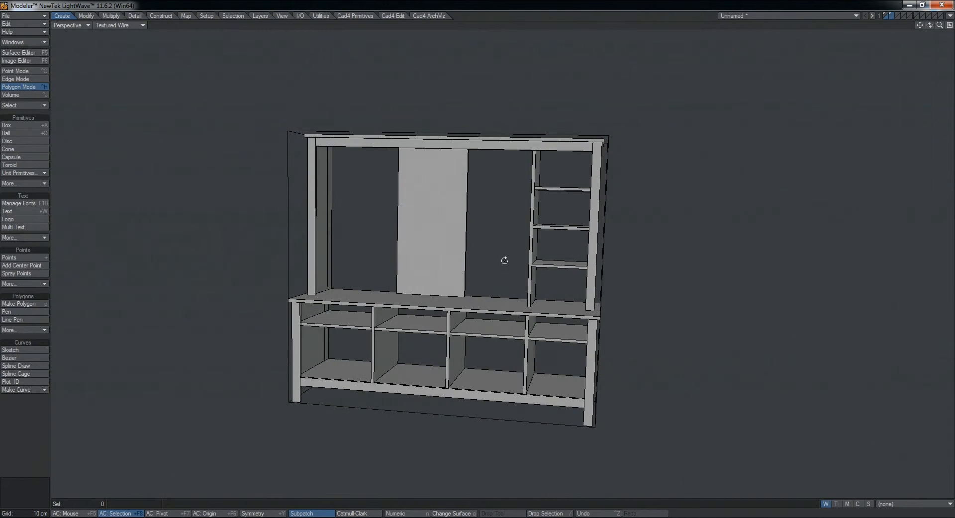
mouse_move(74, 512)
click(75, 490)
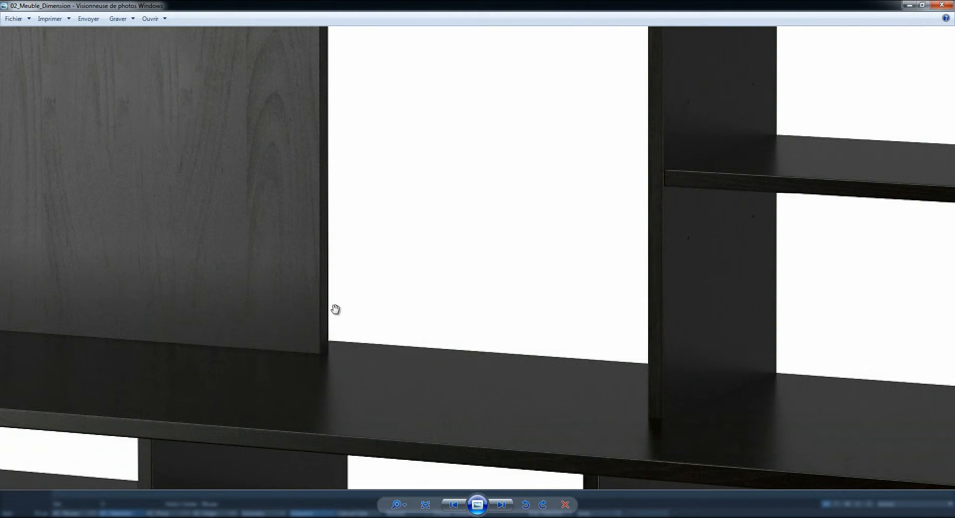
scroll(345, 326, down, 5)
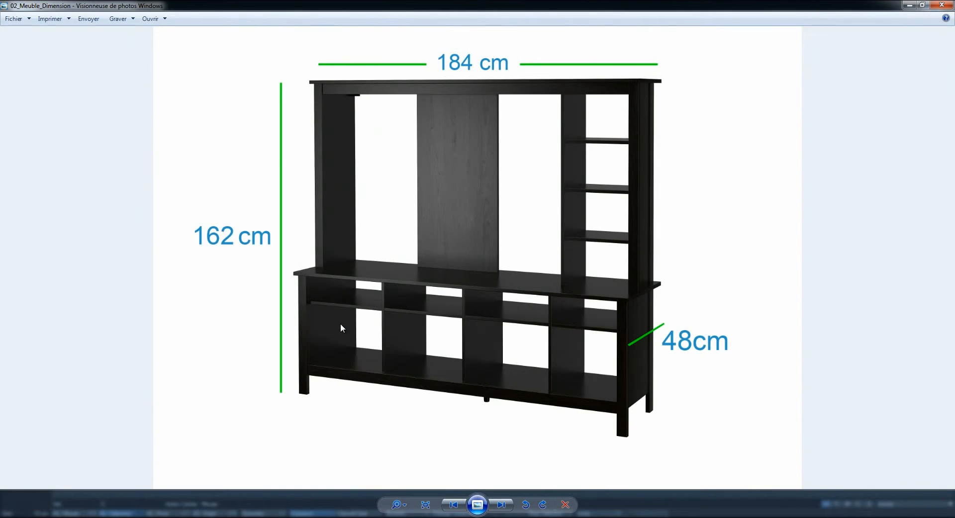
scroll(351, 88, up, 5)
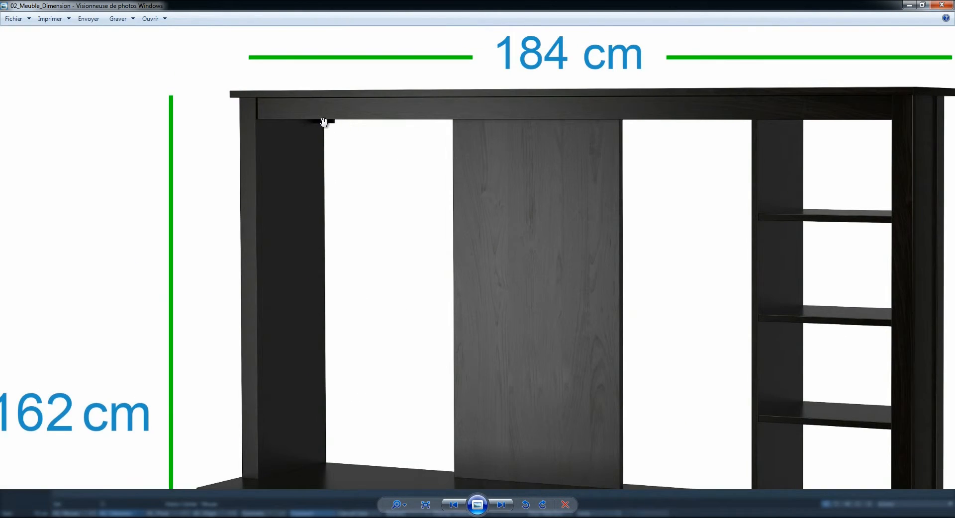
scroll(331, 128, up, 2)
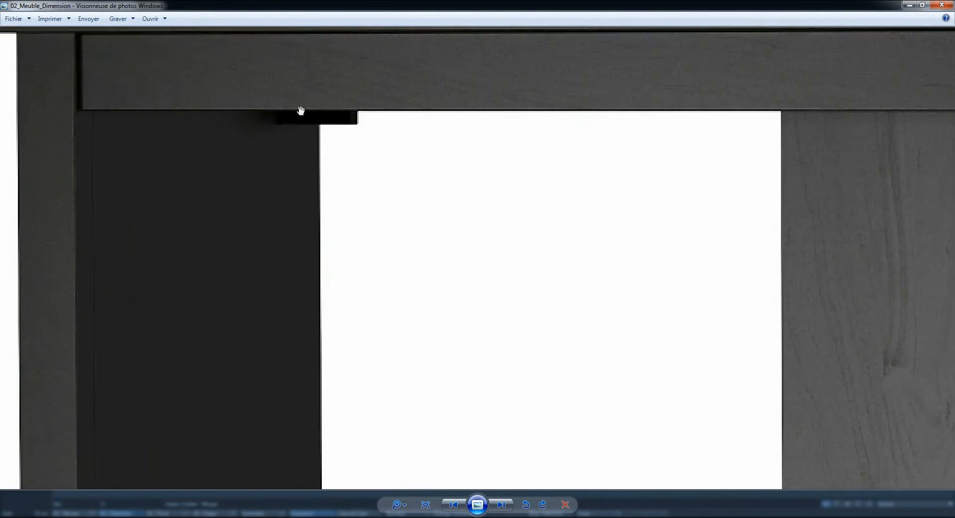
scroll(352, 121, down, 2)
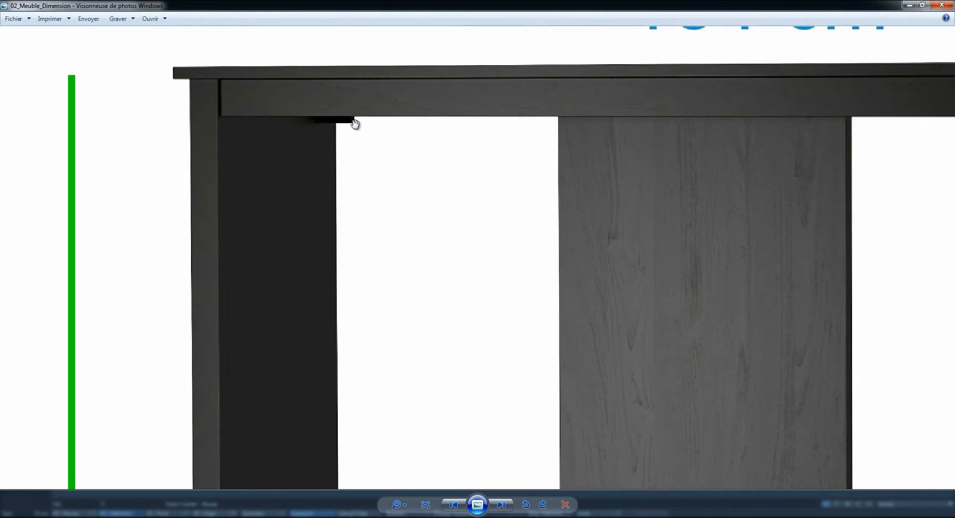
scroll(356, 121, down, 2)
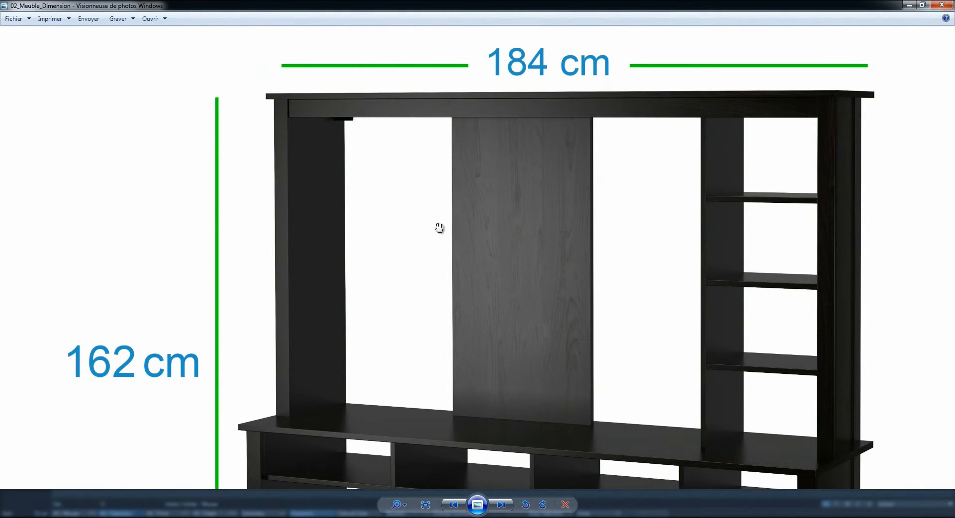
drag(437, 227, 388, 187)
scroll(372, 211, down, 1)
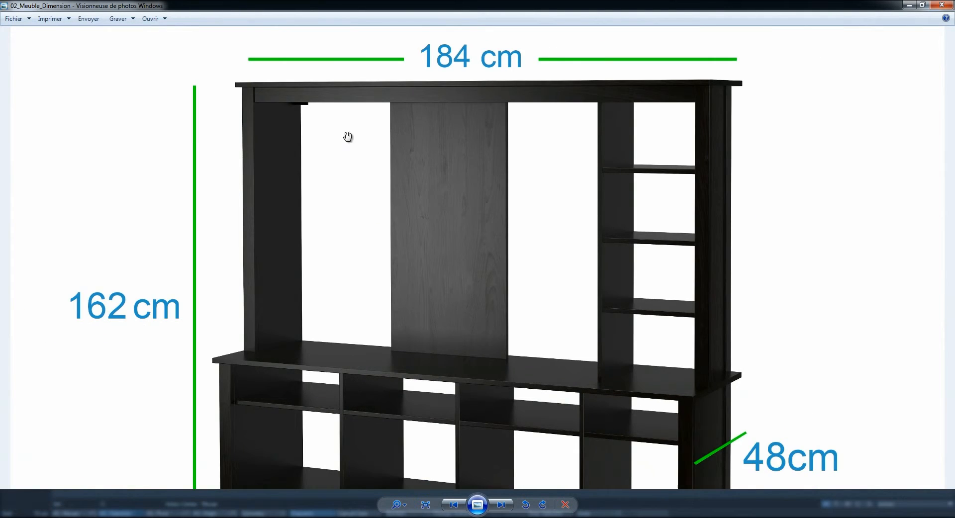
scroll(365, 183, down, 1)
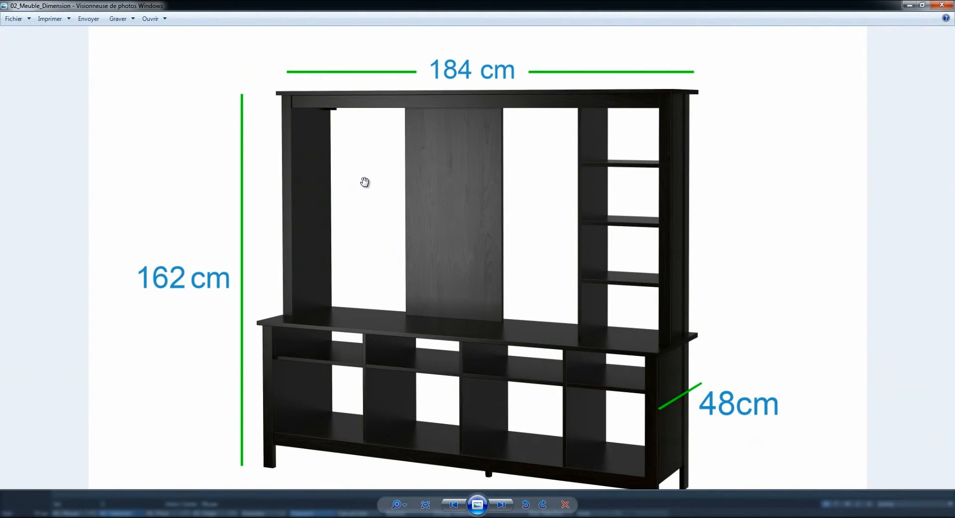
drag(672, 322, 486, 275)
scroll(334, 112, up, 1)
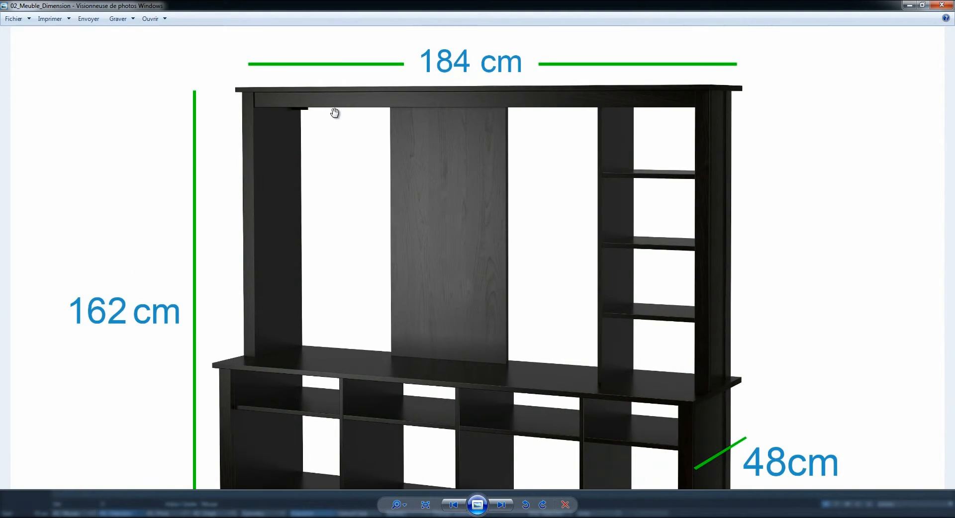
scroll(334, 113, down, 1)
click(910, 5)
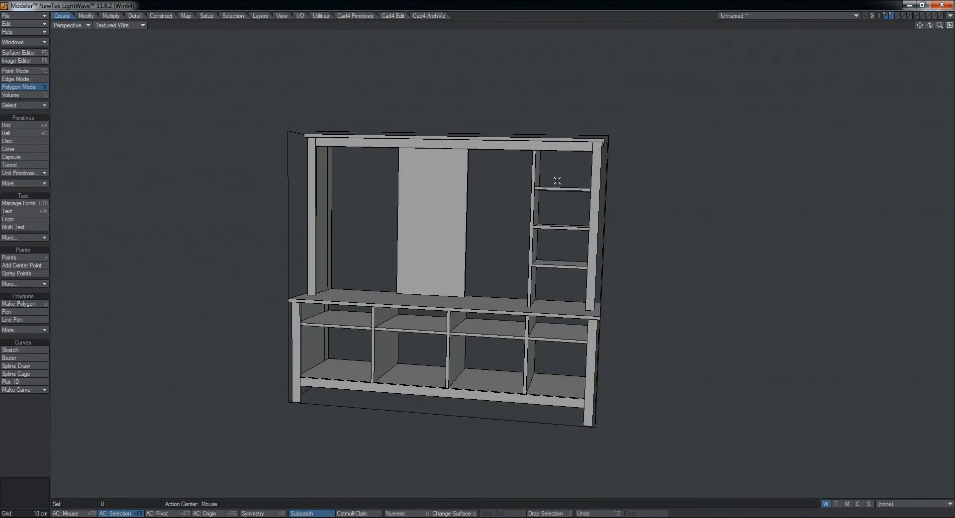
Save the cabinet object as Meuble in the project's Objects folder.
alt+drag(518, 190, 514, 288)
key(KP_0)
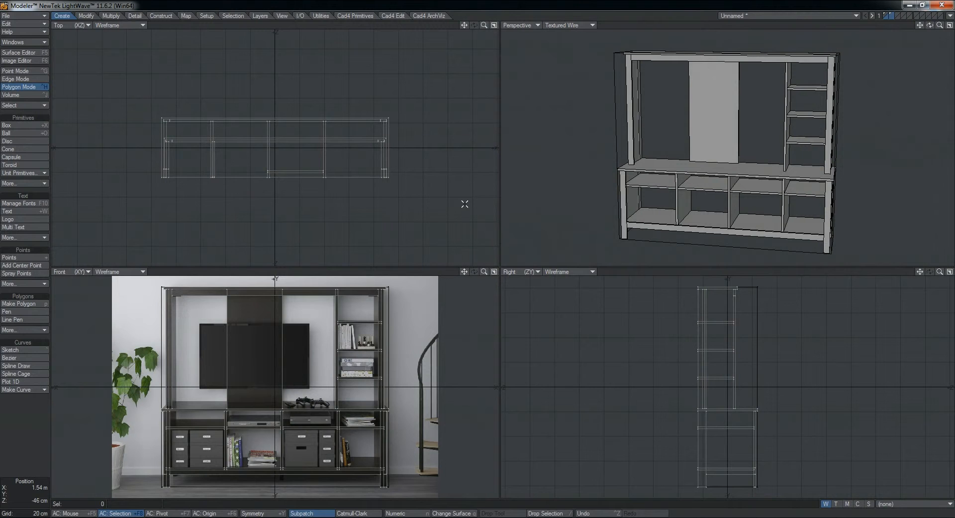
mouse_move(729, 189)
alt+mouse_down()
mouse_move(722, 119)
mouse_move(710, 126)
mouse_move(716, 194)
alt+mouse_up()
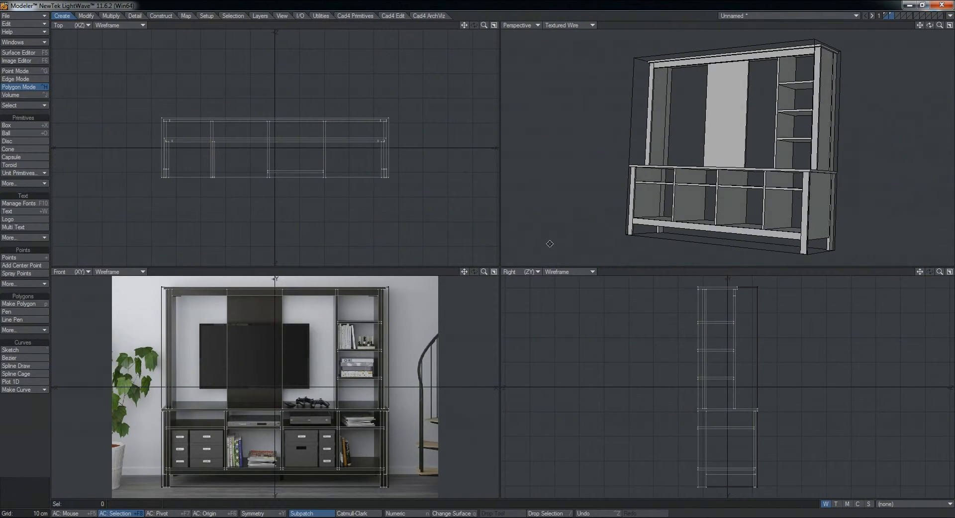
alt+drag(636, 128, 737, 148)
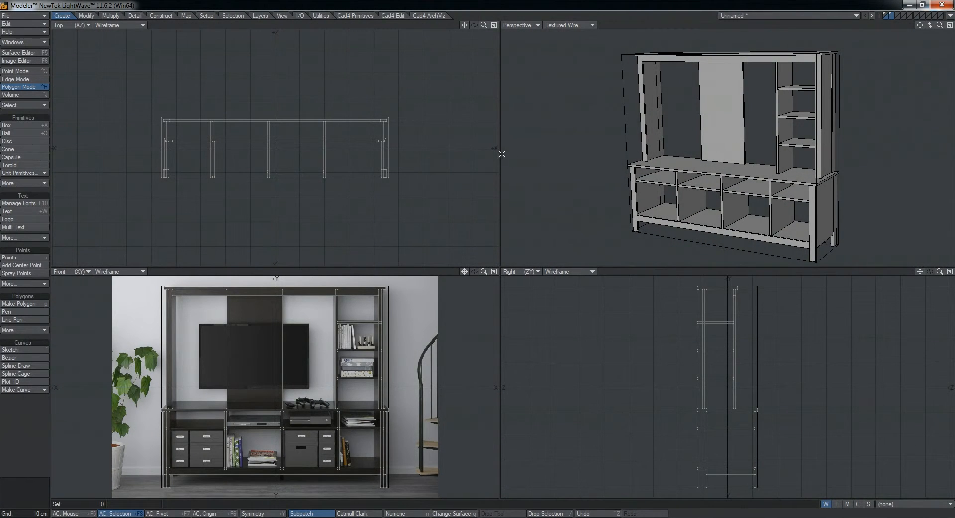
key(s)
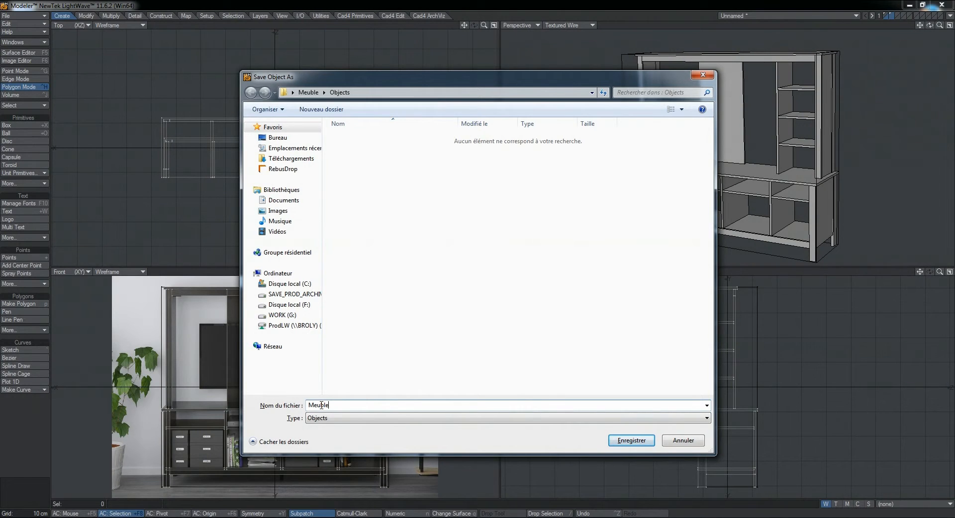
click(628, 443)
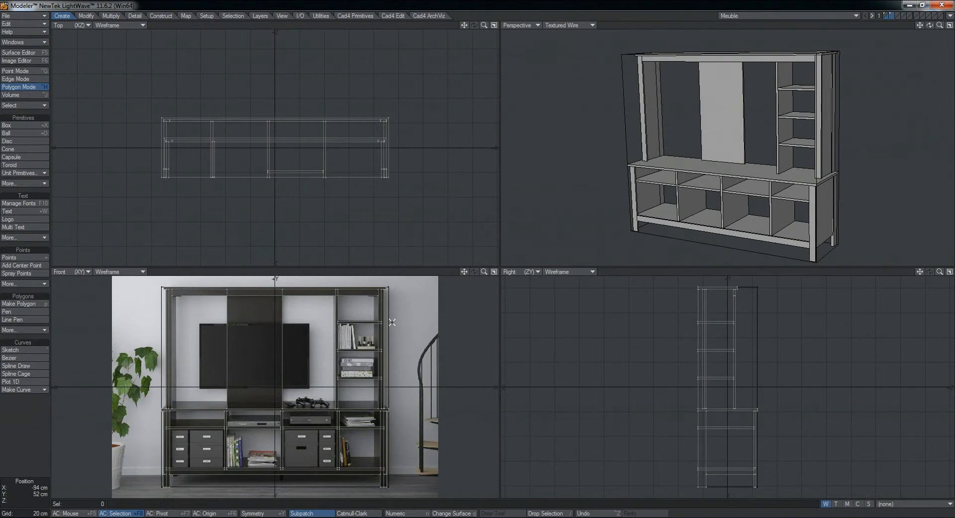
Examine the small central foot beneath the cabinet's bottom rail in the front reference photo.
key(0)
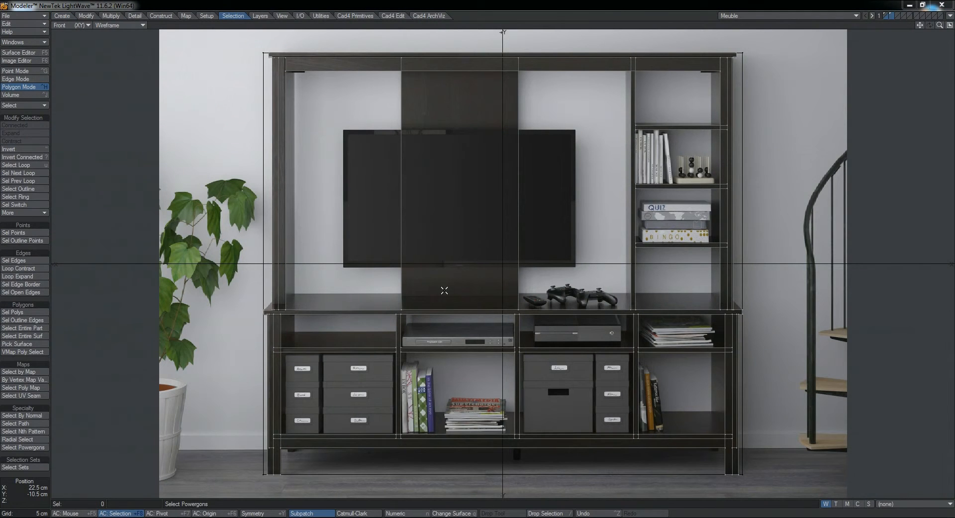
alt+drag(503, 329, 448, 207)
scroll(464, 337, up, 6)
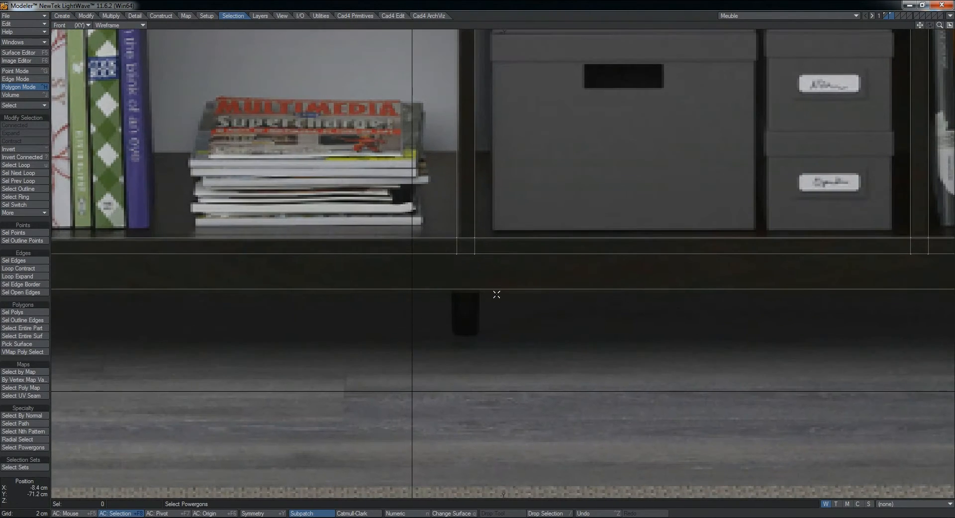
scroll(523, 316, down, 5)
alt+drag(501, 320, 418, 335)
scroll(425, 334, up, 4)
scroll(425, 333, up, 2)
scroll(444, 327, down, 3)
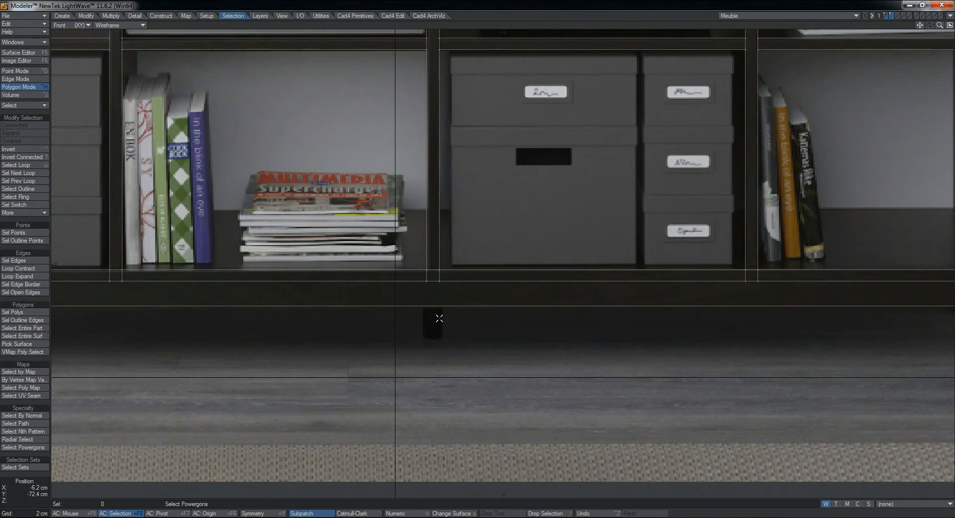
scroll(437, 319, down, 4)
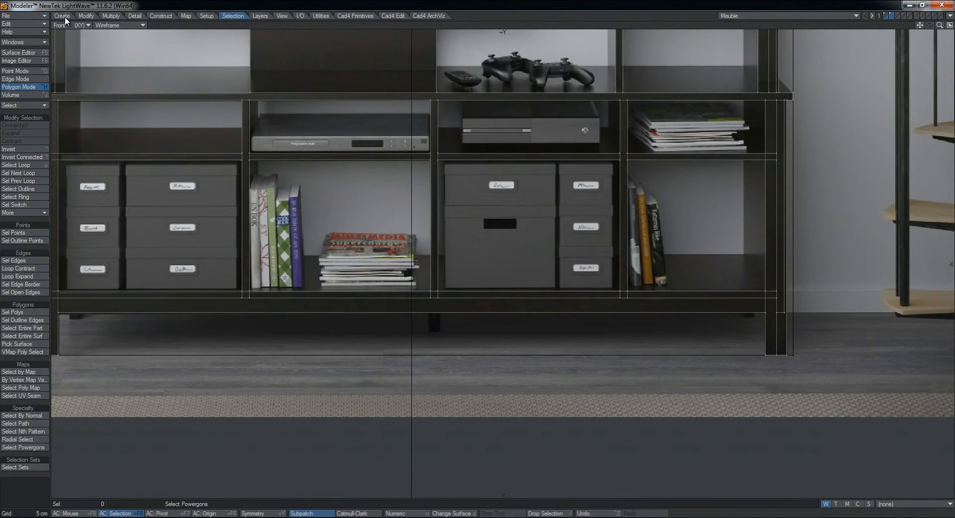
Draw a circular disc centred on the small central foot below the bottom rail, roughly matching the foot's width in the photo.
click(63, 17)
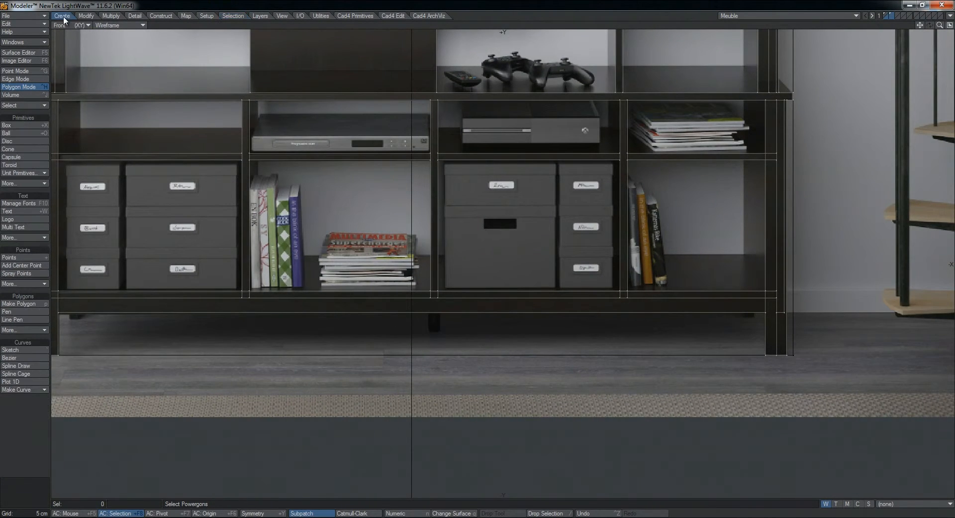
click(21, 142)
scroll(443, 334, up, 5)
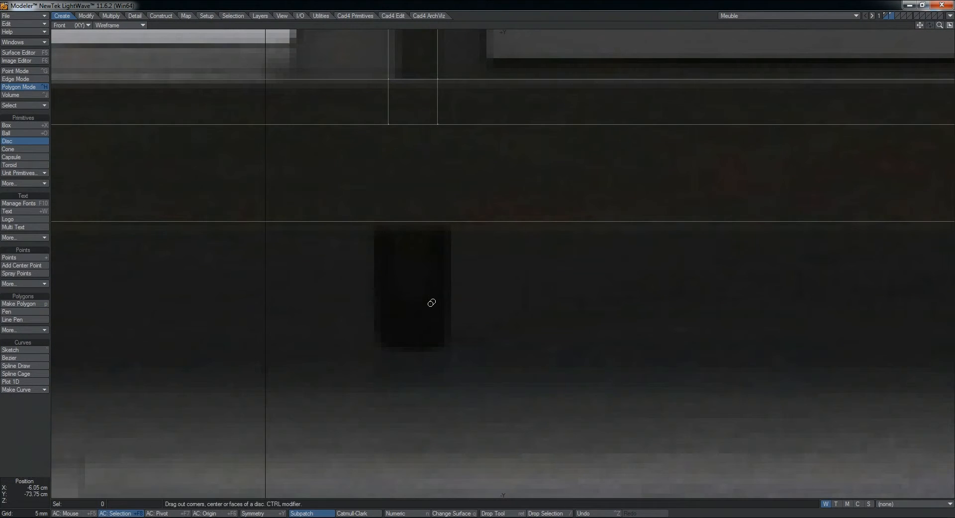
ctrl+drag(413, 293, 458, 328)
drag(414, 293, 411, 293)
scroll(411, 293, down, 2)
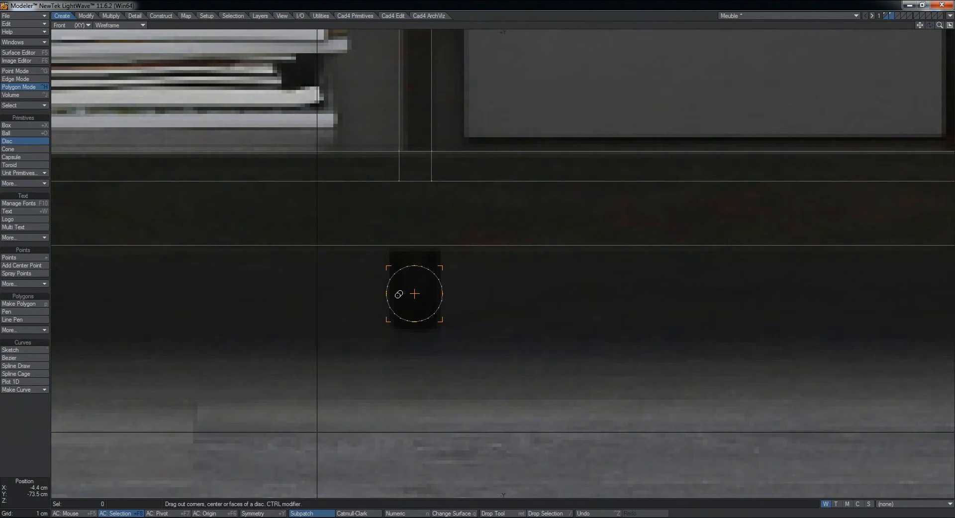
key(space)
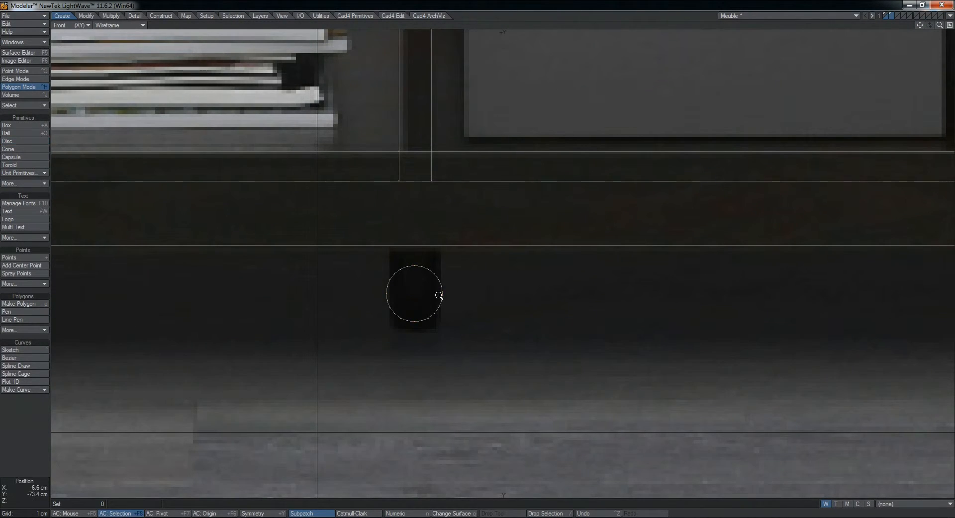
Select the new disc polygon and rotate it a quarter turn so it lies horizontally at the central foot.
scroll(437, 294, down, 2)
key(space)
key(space)
key(space)
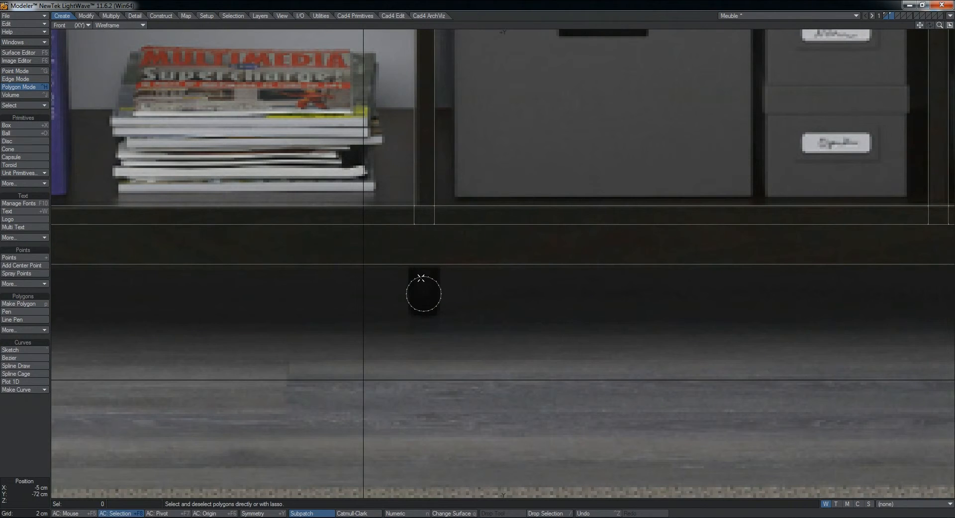
click(404, 292)
scroll(441, 303, up, 2)
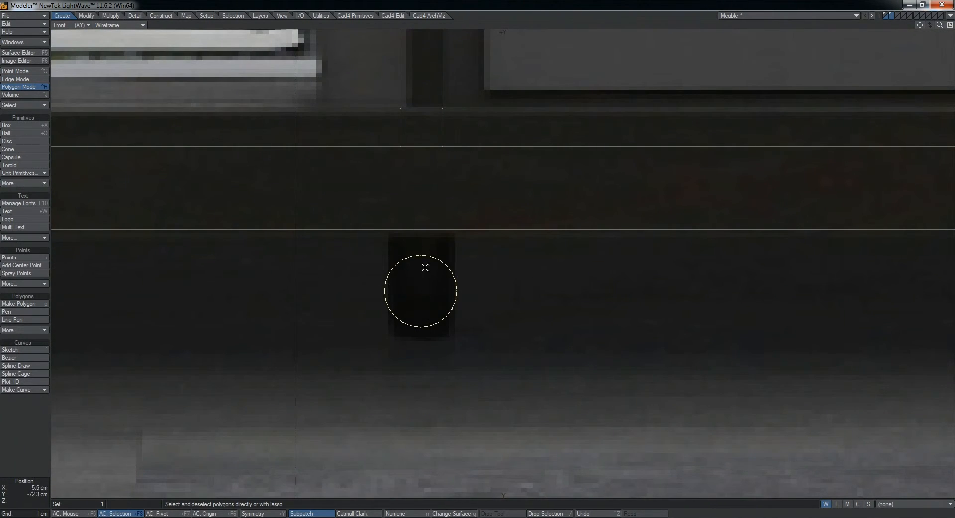
key(0)
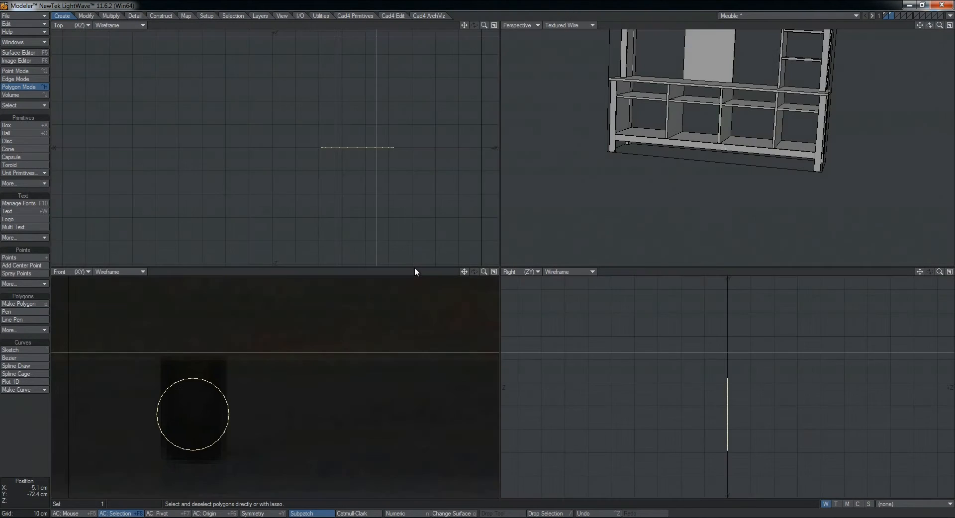
click(86, 16)
click(25, 227)
scroll(712, 400, down, 2)
alt+drag(699, 399, 602, 371)
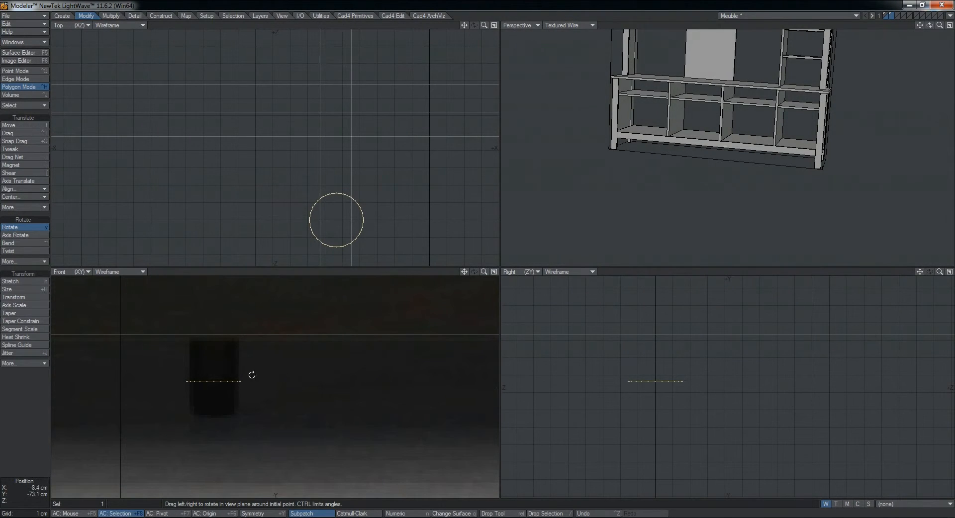
alt+drag(724, 165, 715, 175)
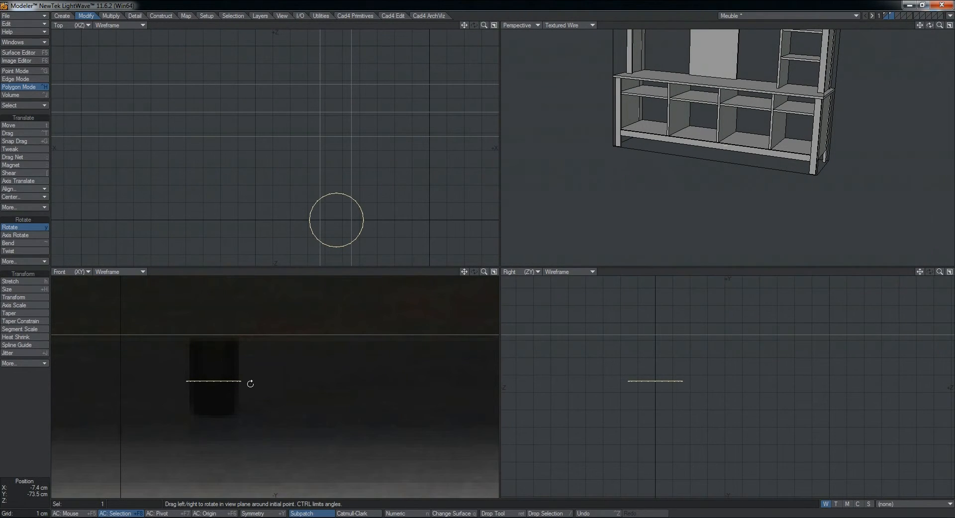
Move the foot disc straight down until it is level with the bottoms of the cabinet legs.
key(KP_0)
scroll(563, 382, down, 3)
alt+drag(548, 375, 497, 365)
key(t)
scroll(450, 339, up, 3)
drag(458, 305, 458, 428)
scroll(420, 400, up, 7)
alt+drag(479, 384, 475, 179)
drag(474, 180, 475, 221)
scroll(514, 226, up, 5)
drag(566, 226, 566, 228)
ctrl+alt+drag(467, 229, 410, 224)
alt+drag(477, 177, 451, 317)
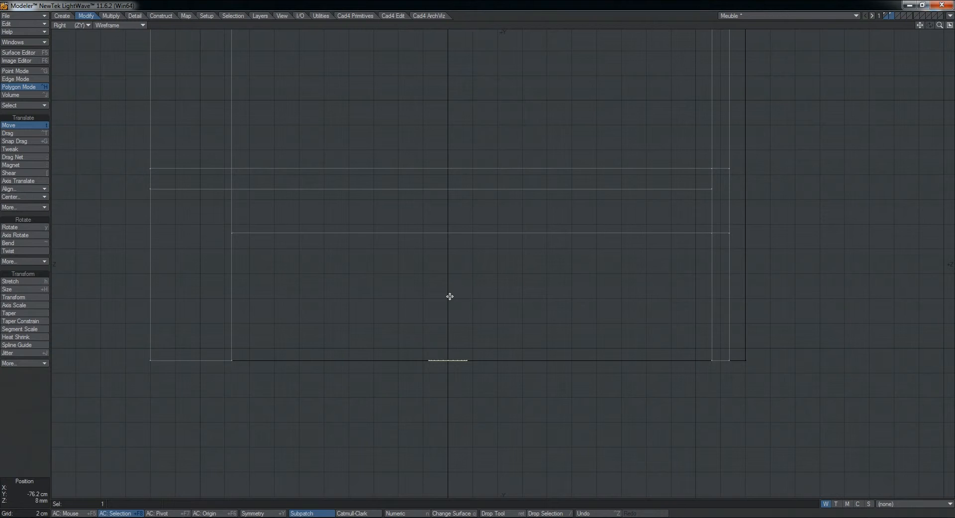
Extrude the foot disc upward about 13.9 cm so it meets the horizontal edge of the cabinet's base above it.
click(110, 15)
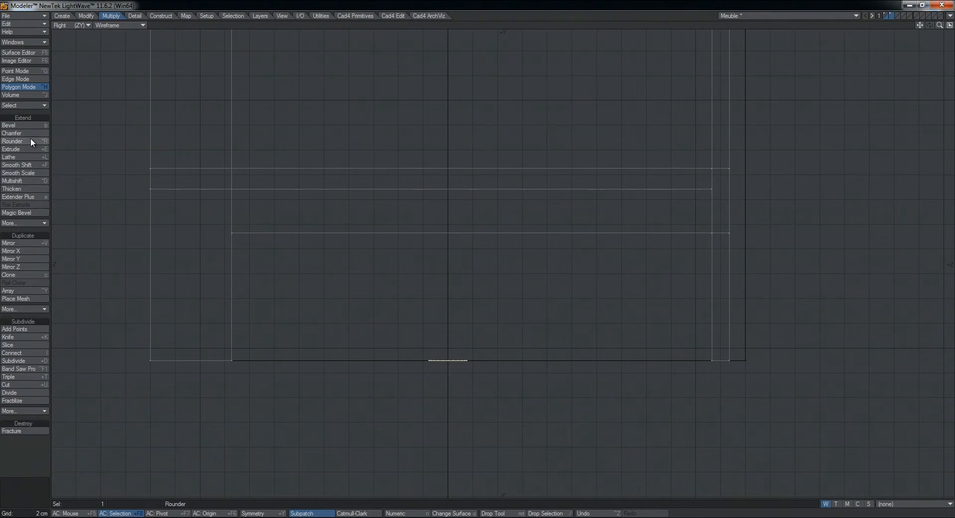
click(22, 149)
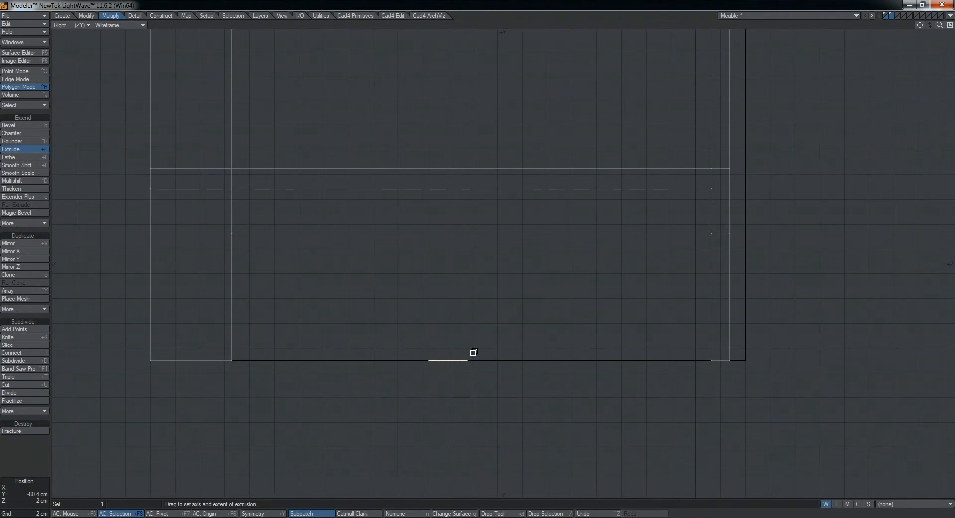
drag(452, 341, 446, 314)
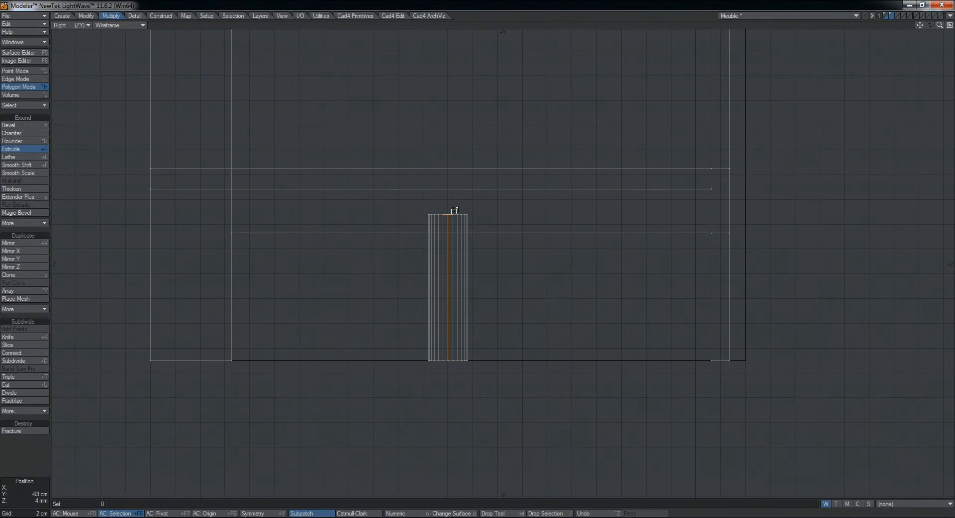
scroll(462, 209, up, 2)
drag(456, 225, 460, 188)
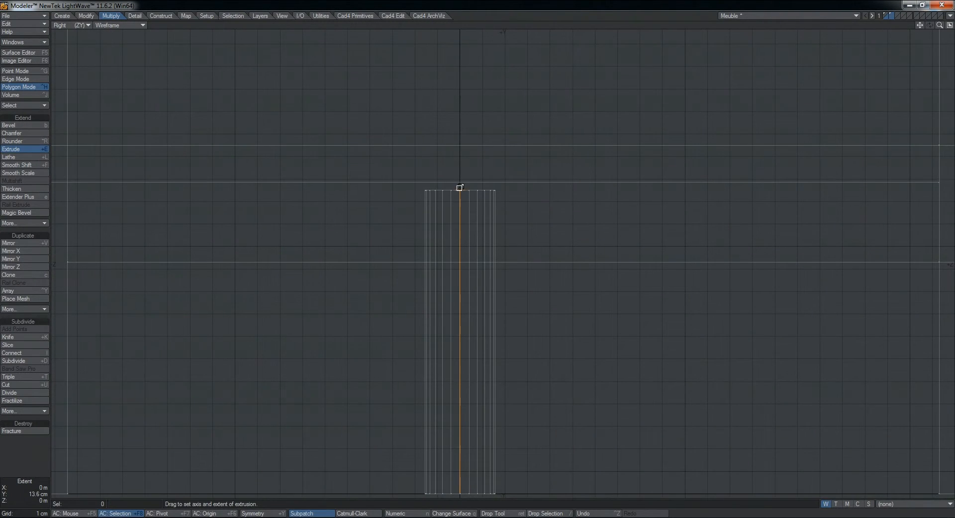
scroll(462, 183, up, 3)
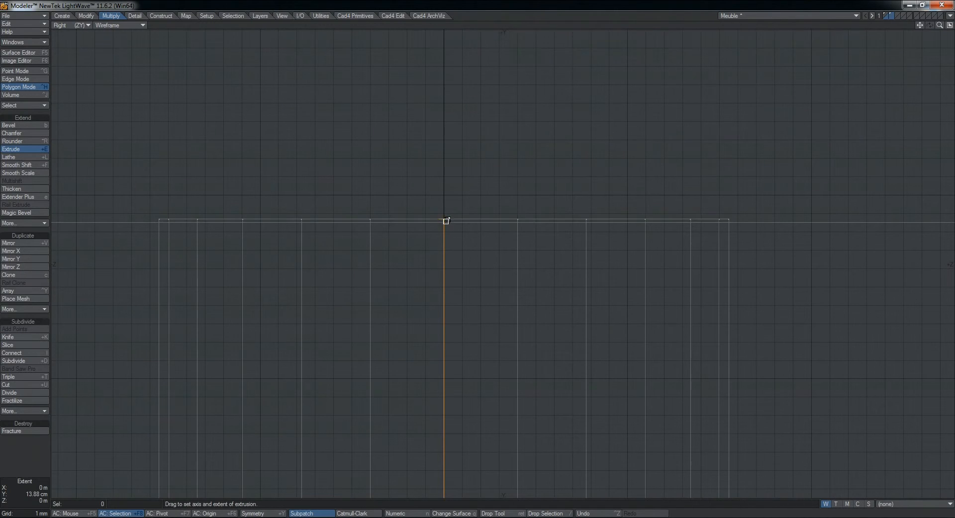
scroll(448, 222, down, 3)
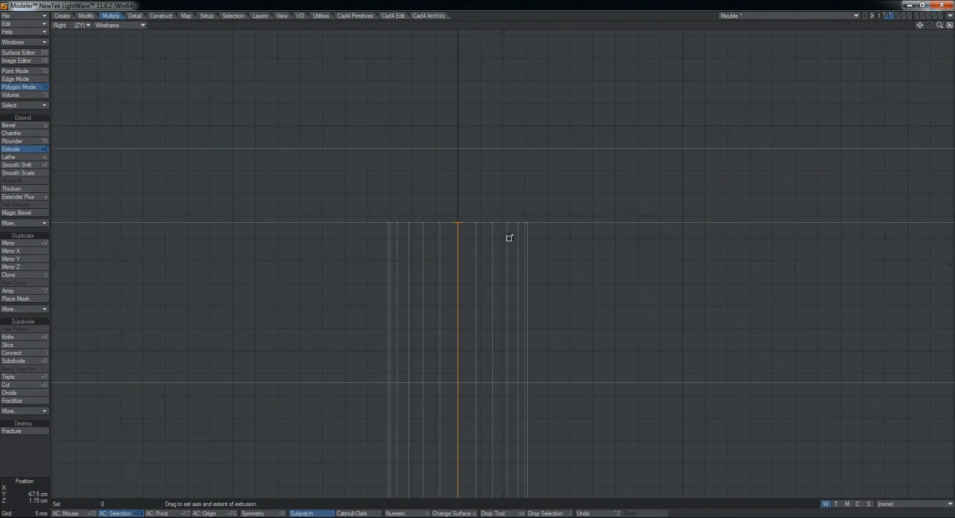
key(0)
key(0)
key(a)
alt+drag(543, 285, 398, 264)
scroll(488, 245, up, 3)
alt+drag(398, 263, 602, 291)
alt+drag(602, 291, 482, 268)
key(Return)
Save the updated cabinet object with its new central foot and fit the whole model in all four viewports.
ctrl+alt+drag(482, 269, 483, 326)
ctrl+alt+drag(483, 326, 461, 331)
key(KP_0)
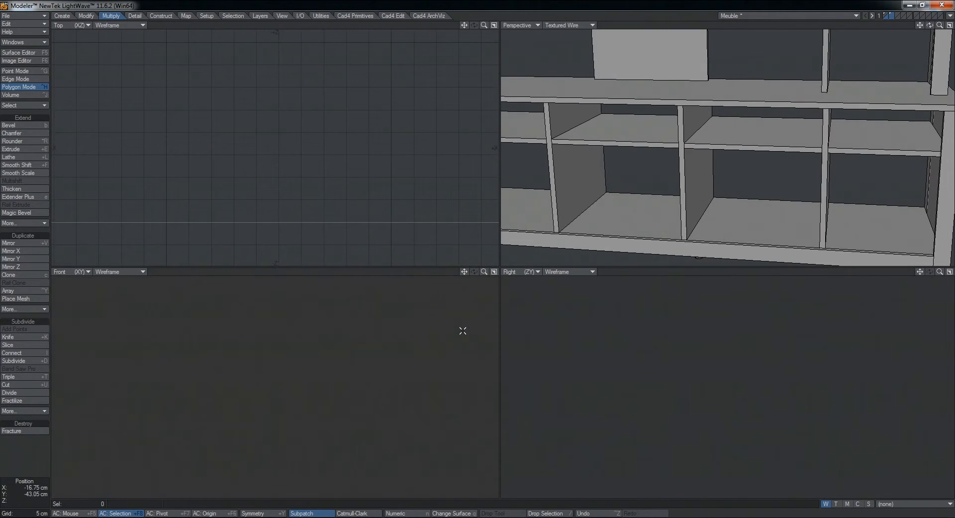
key(KP_0)
alt+shift+drag(665, 163, 498, 271)
alt+drag(497, 271, 474, 218)
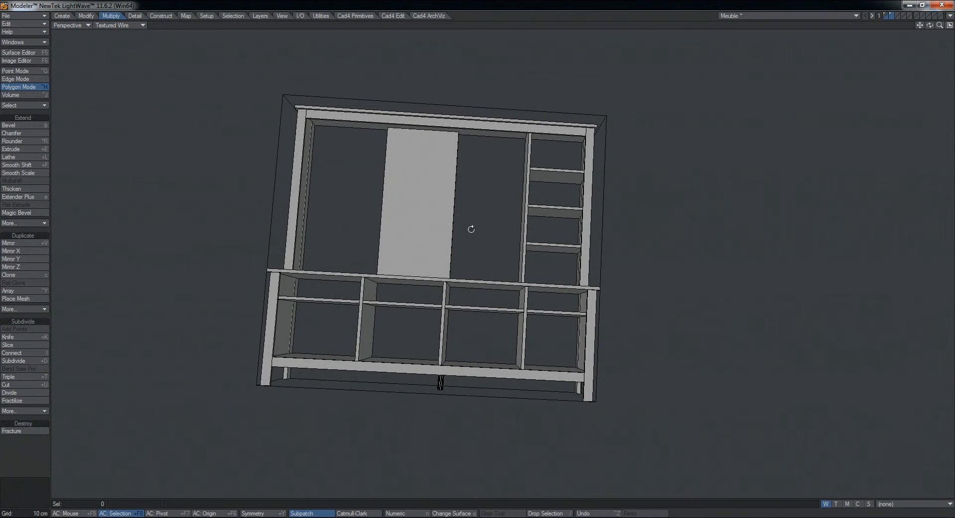
alt+drag(555, 137, 523, 222)
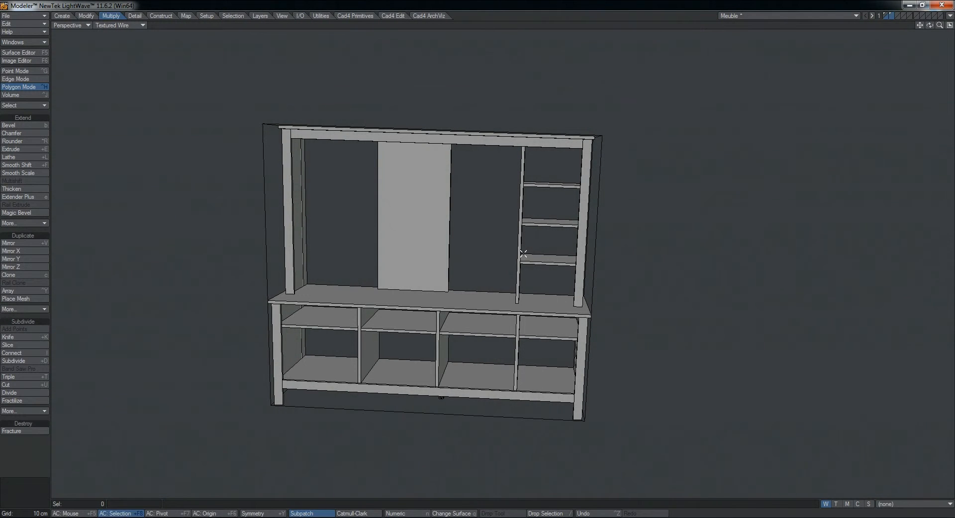
key(s)
alt+drag(585, 205, 482, 226)
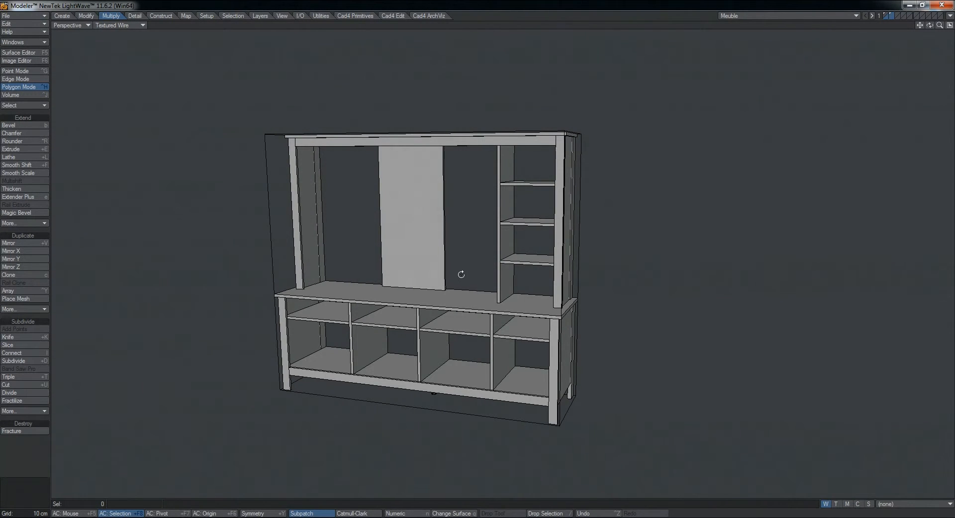
alt+drag(462, 275, 493, 269)
key(KP_0)
key(a)
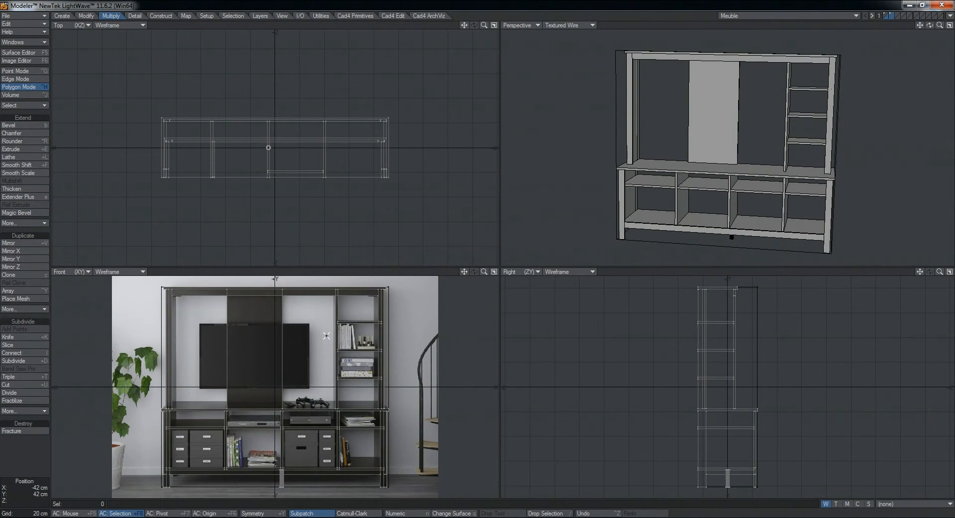
Examine the backdrop presets for loading and saving the reference image setup, and close the display options without changing anything.
key(d)
drag(460, 149, 567, 105)
click(577, 146)
click(565, 139)
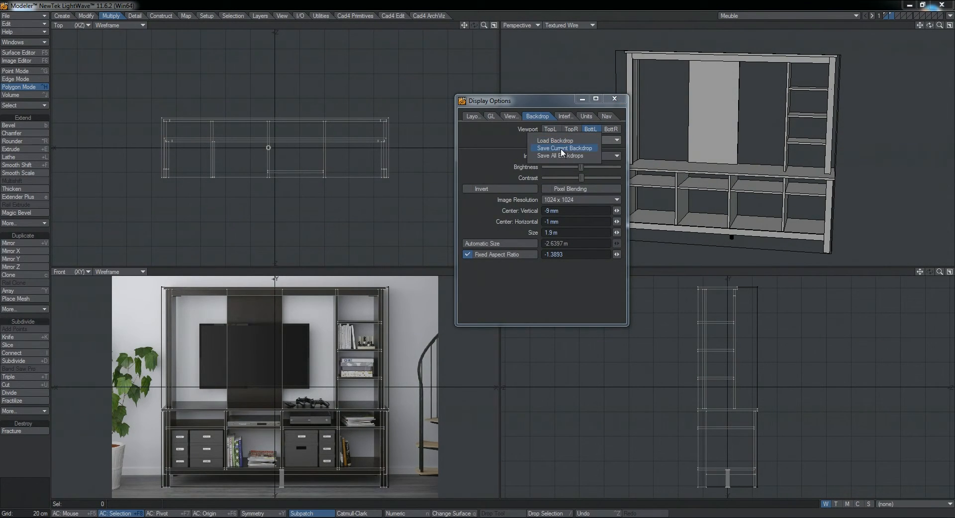
click(518, 148)
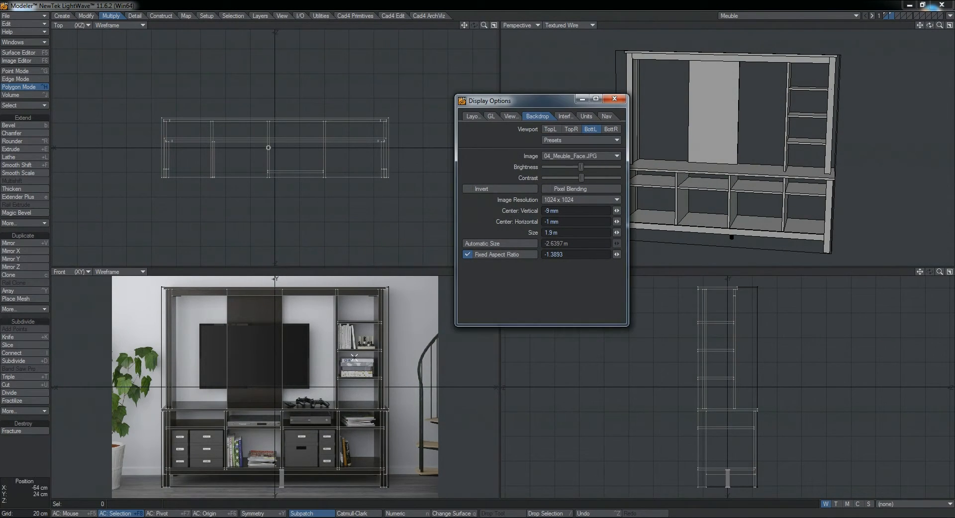
click(566, 141)
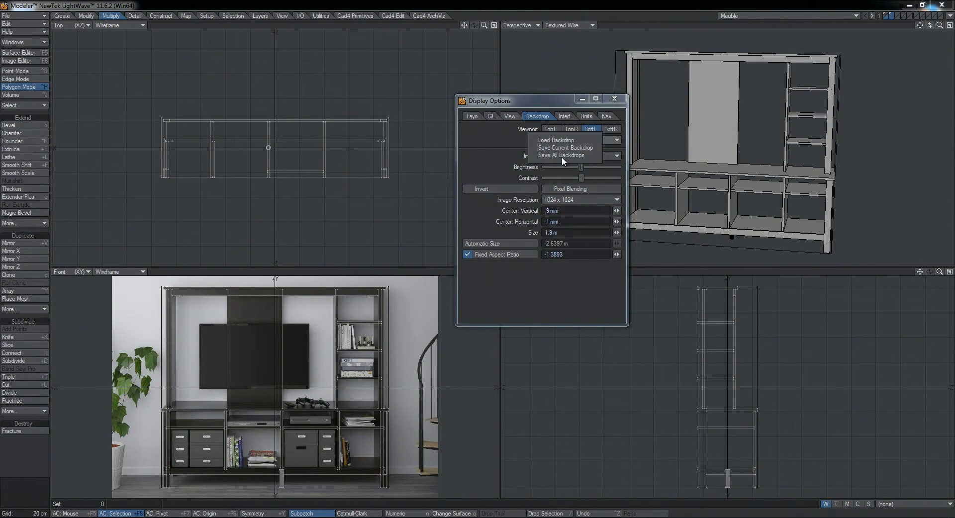
click(552, 110)
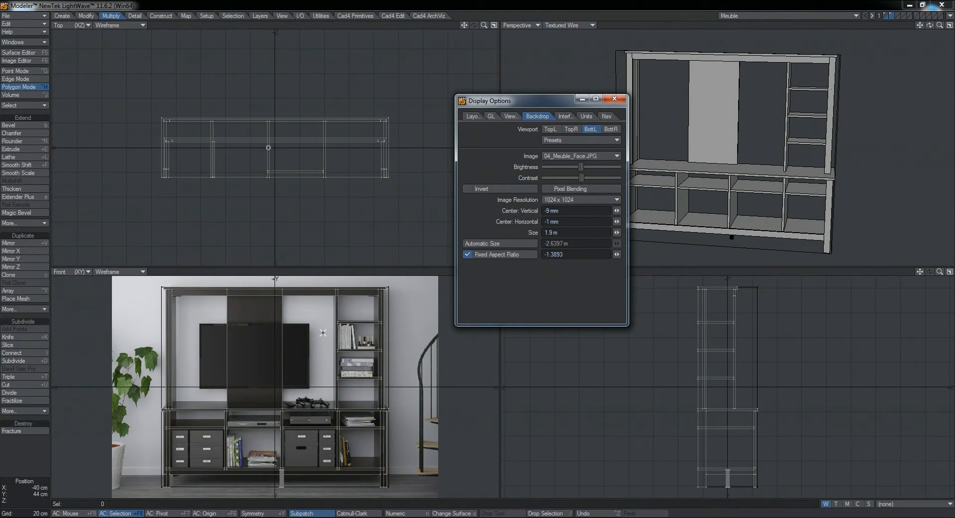
click(569, 140)
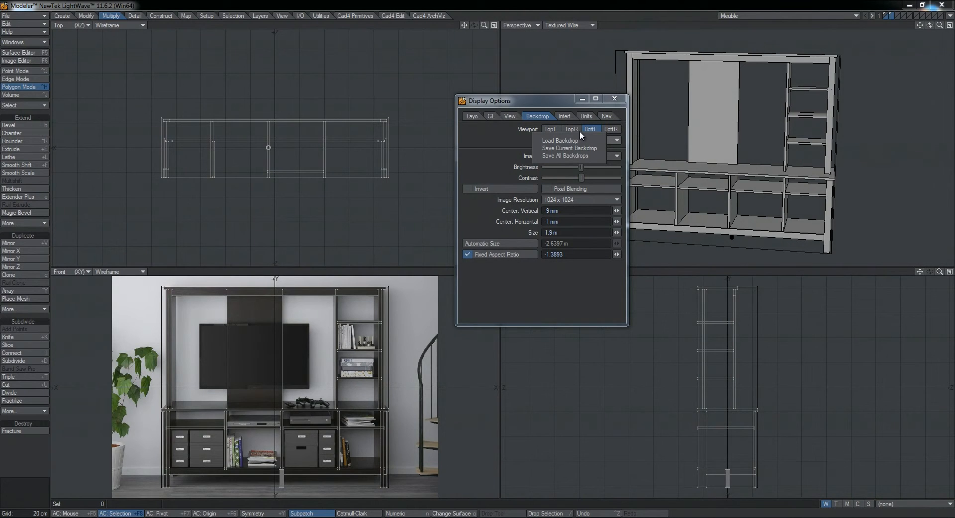
click(615, 98)
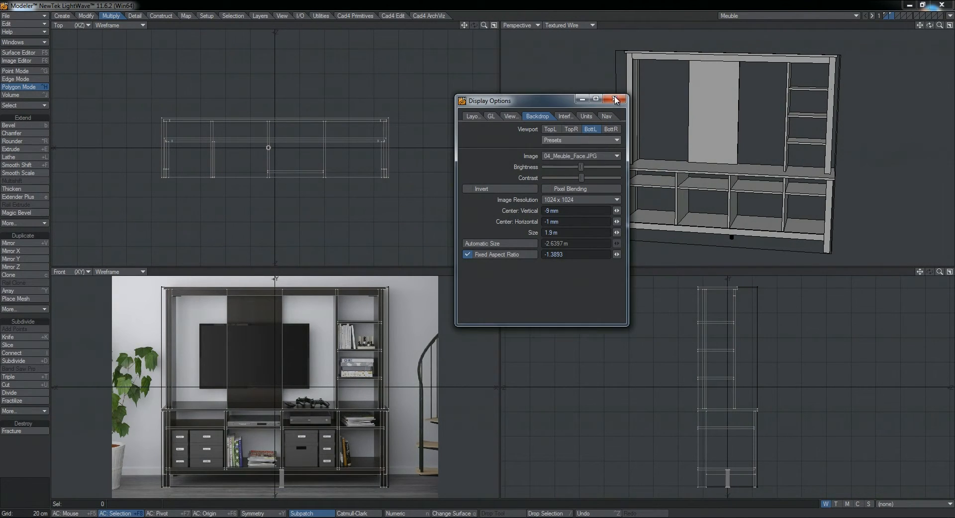
click(614, 99)
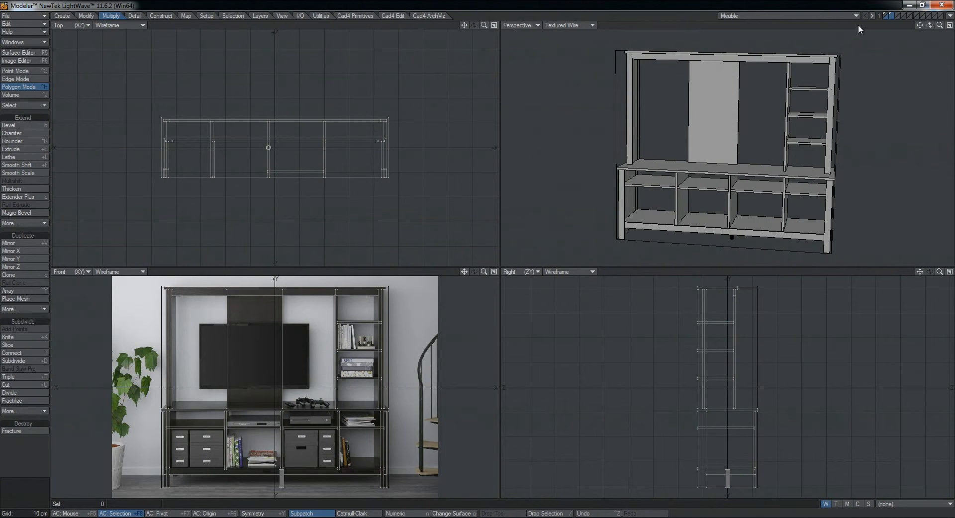
Create a small elongated test box in the empty second layer.
click(896, 15)
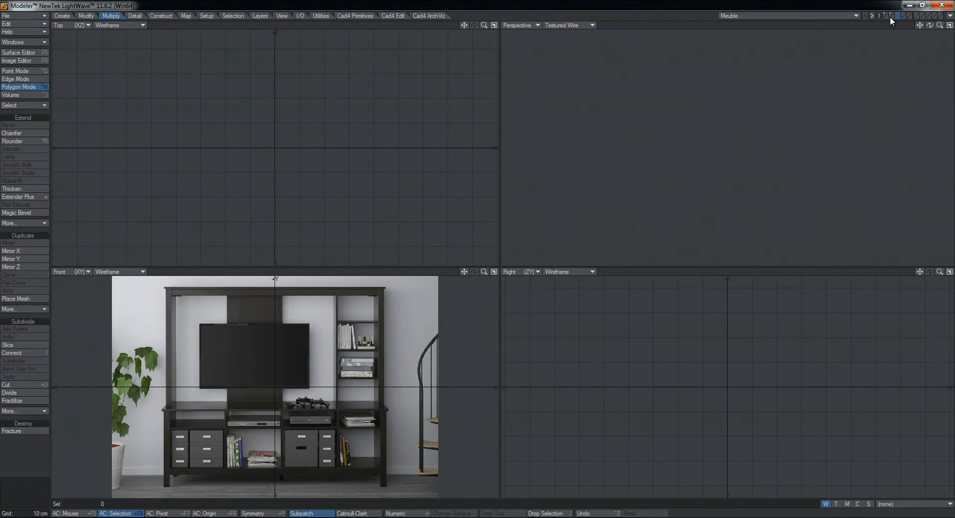
click(891, 17)
click(891, 16)
key(shift+x)
drag(307, 133, 322, 237)
drag(240, 386, 239, 377)
key(Return)
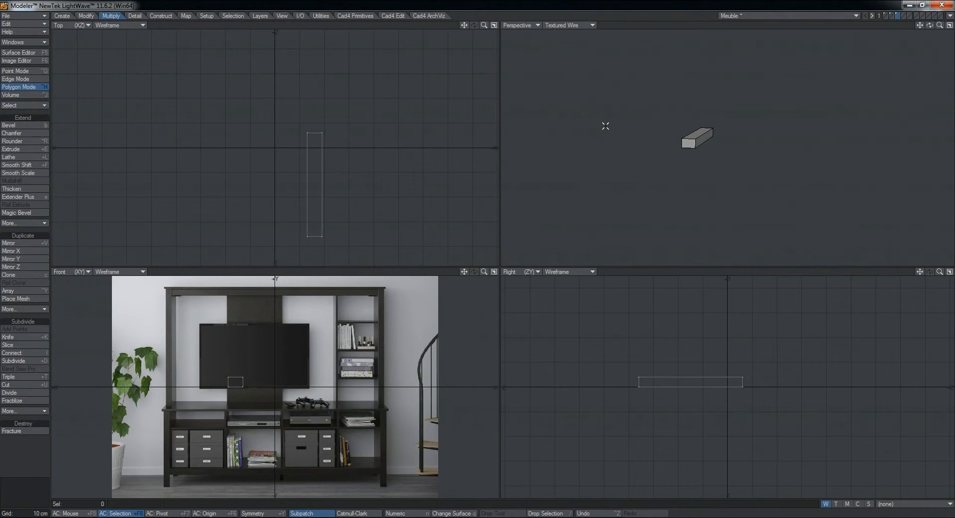
Place a copy of the test box directly beside the original so their long sides touch.
key(a)
right_drag(315, 43, 316, 41)
key(t)
ctrl+right_drag(293, 134, 274, 135)
scroll(279, 56, up, 9)
ctrl+drag(309, 116, 298, 116)
click(30, 470)
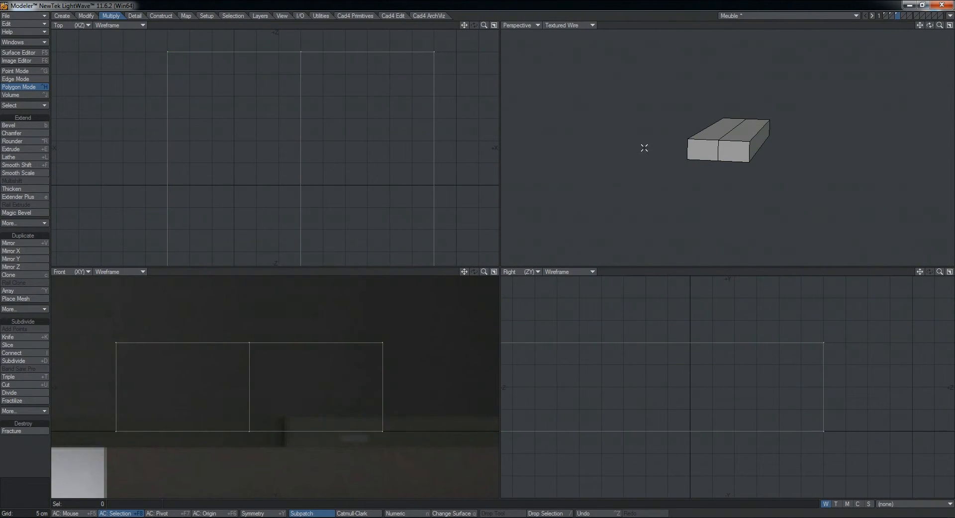
Select one of the two adjoining boxes through its connected polygons, try moving it, and undo the move.
scroll(674, 144, down, 3)
alt+drag(692, 149, 729, 179)
key(0)
scroll(578, 241, up, 4)
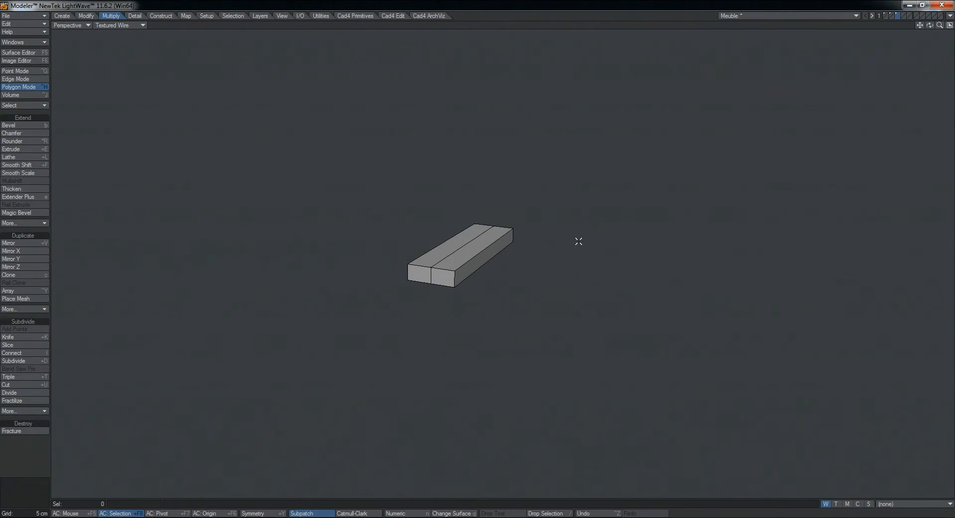
click(482, 244)
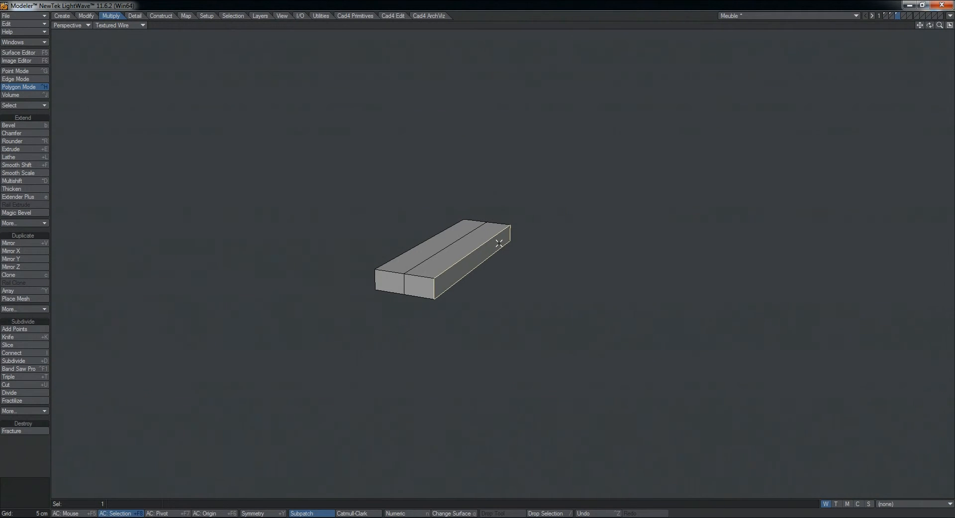
click(224, 18)
click(37, 127)
alt+drag(419, 294, 487, 291)
key(t)
key(ctrl+z)
click(35, 492)
scroll(309, 335, down, 3)
alt+drag(309, 335, 280, 328)
Mirror the two adjoining boxes across the X axis with centre 0 m and Merge Points enabled.
click(115, 16)
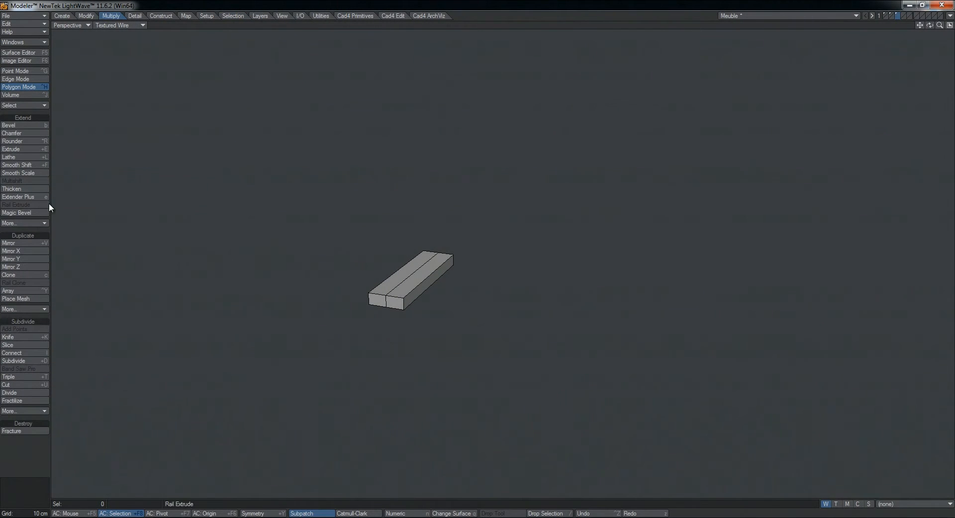
click(30, 243)
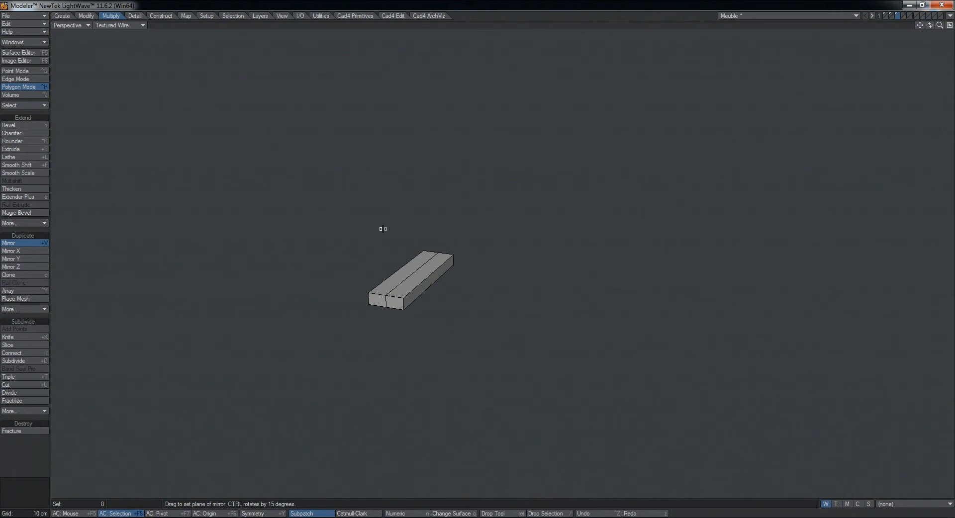
key(n)
drag(485, 68, 624, 65)
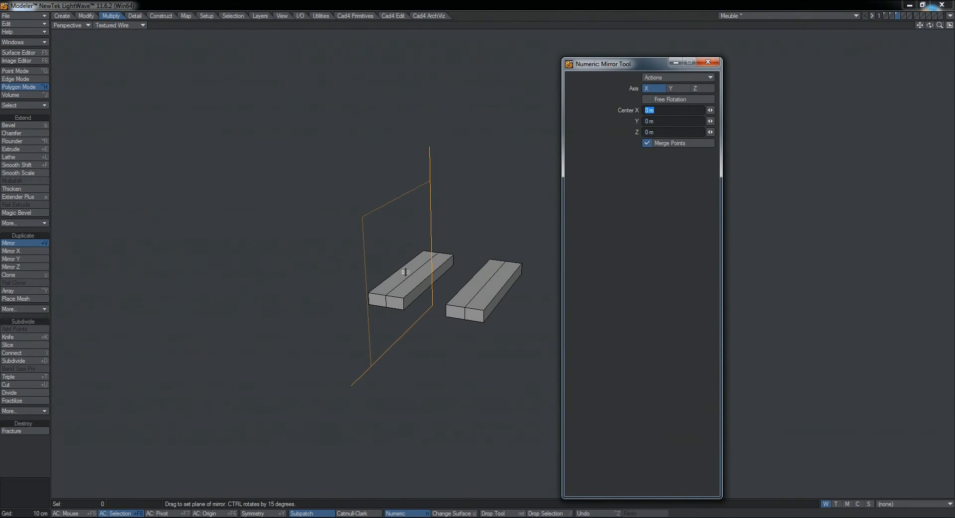
drag(411, 262, 483, 280)
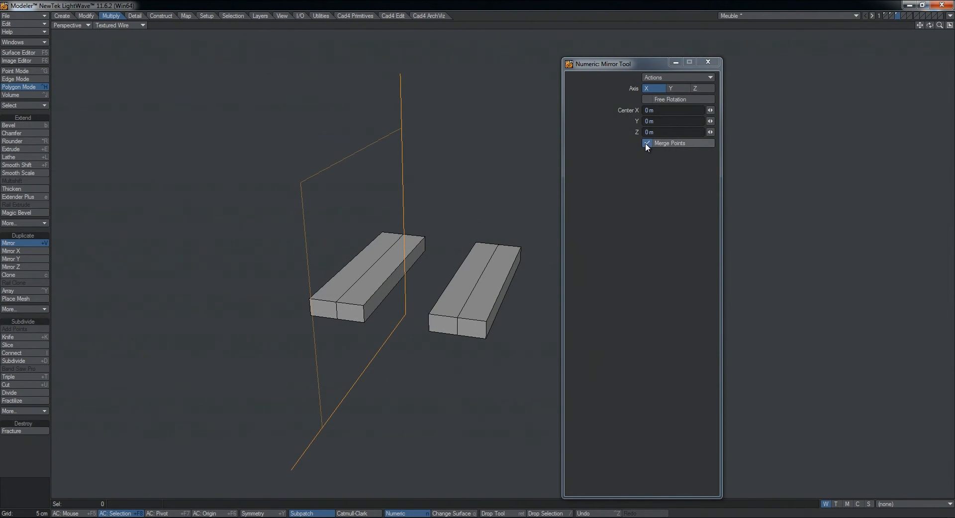
click(708, 62)
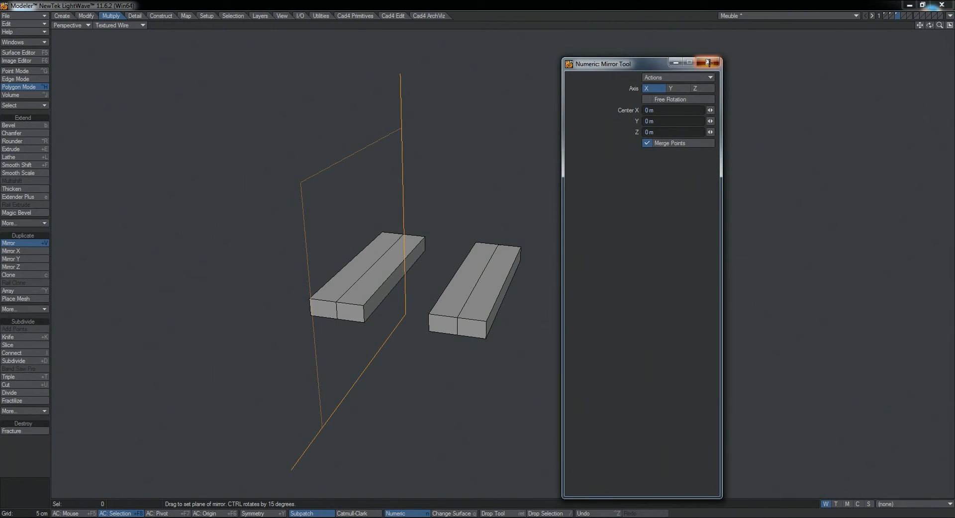
Select a top polygon of the mirrored pair, extend the selection to all connected polygons, and clear it.
click(499, 264)
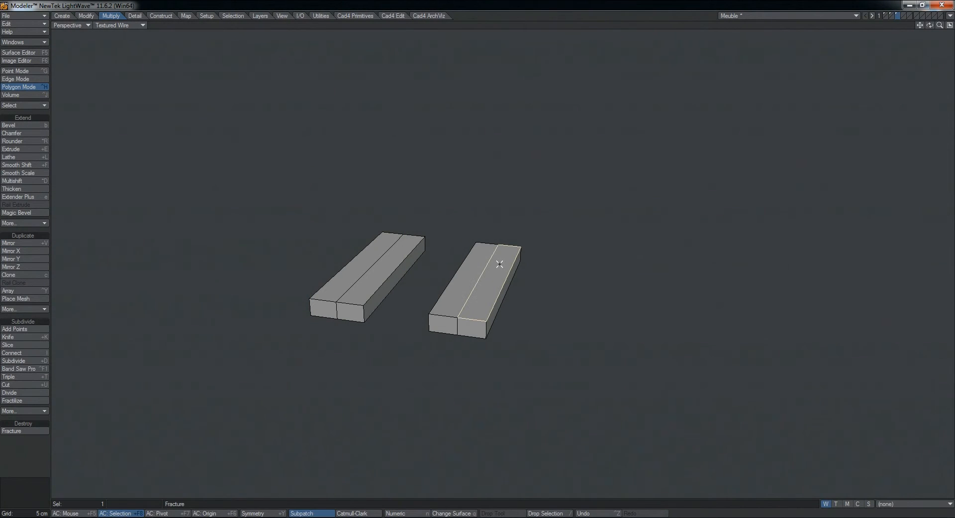
click(240, 17)
click(36, 126)
alt+drag(493, 352, 494, 292)
scroll(494, 292, up, 4)
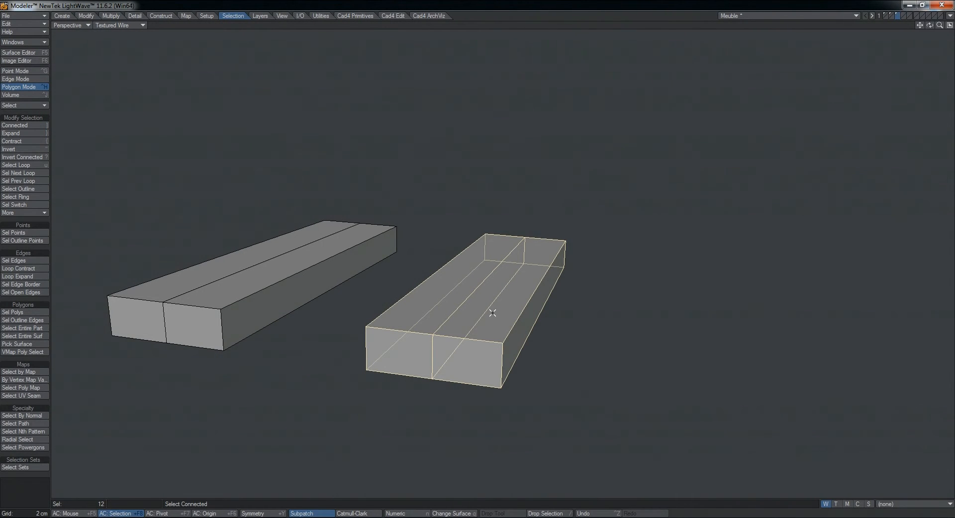
click(67, 411)
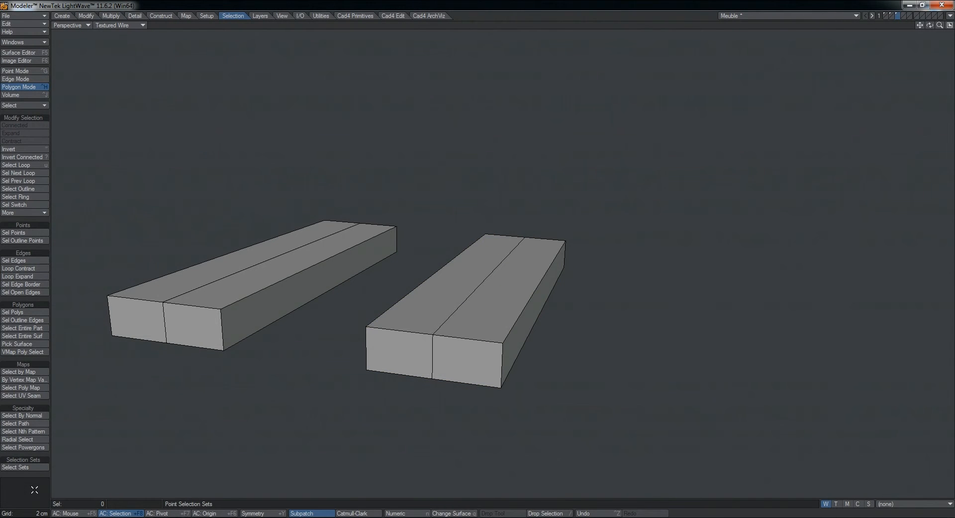
Select the connected polygons of the original box pair, try moving them, undo the move and clear the selection.
alt+drag(529, 256, 548, 277)
click(310, 251)
click(34, 127)
key(t)
alt+drag(331, 247, 395, 334)
key(ctrl+z)
drag(279, 279, 299, 283)
key(ctrl+z)
click(51, 490)
alt+drag(431, 311, 402, 314)
click(49, 484)
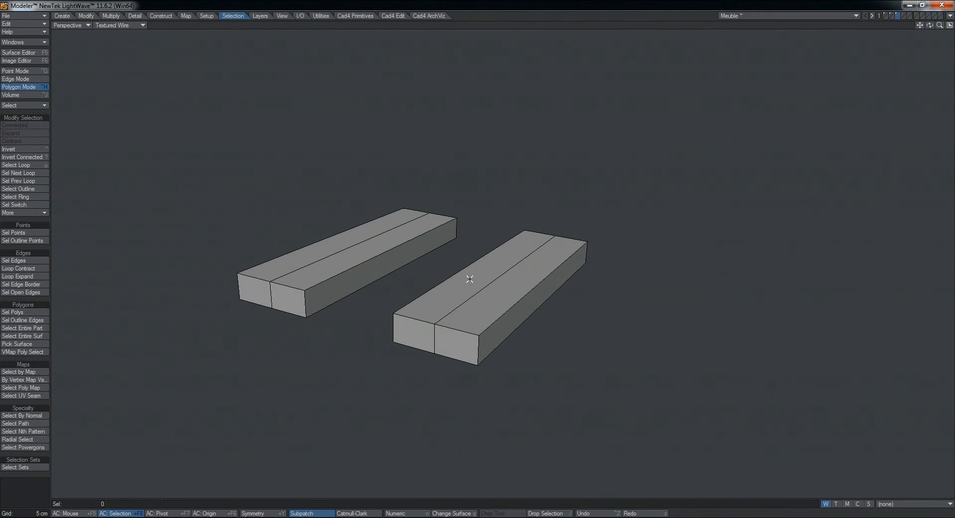
alt+drag(477, 288, 501, 312)
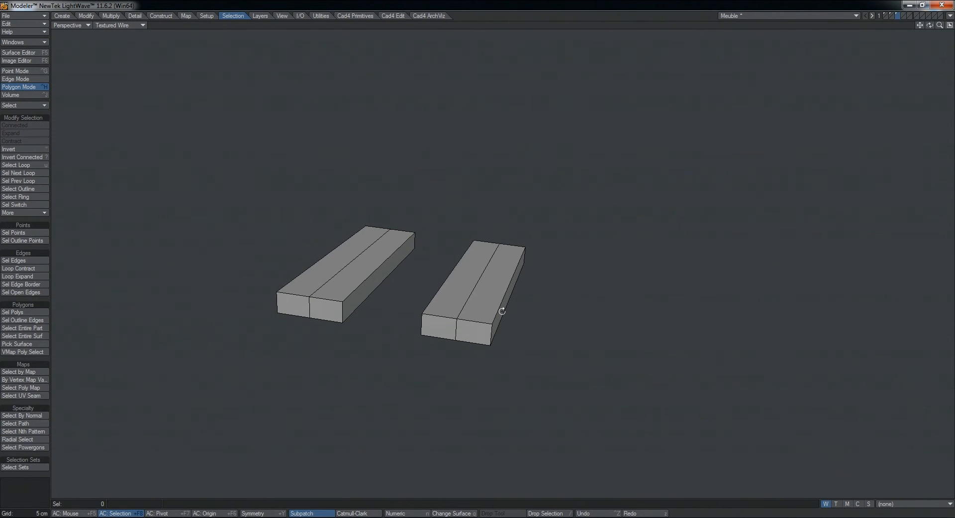
Delete the test boxes from the second layer and return to the cabinet's layer.
key(x)
click(891, 15)
alt+drag(475, 243, 499, 297)
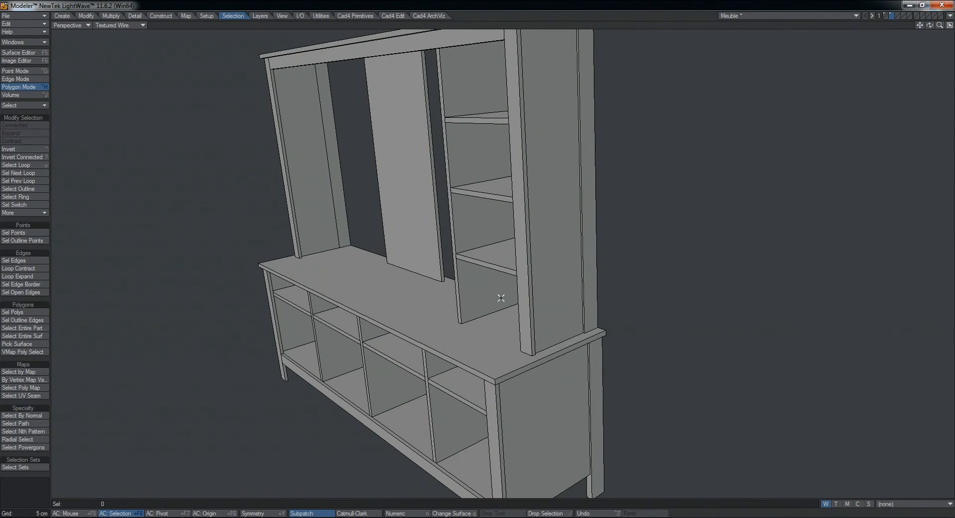
Inspect the complete TV cabinet from several angles in perspective, covering the upper shelves, back panel, lower compartments and feet.
key(KP_0)
key(KP_0)
alt+drag(580, 223, 502, 247)
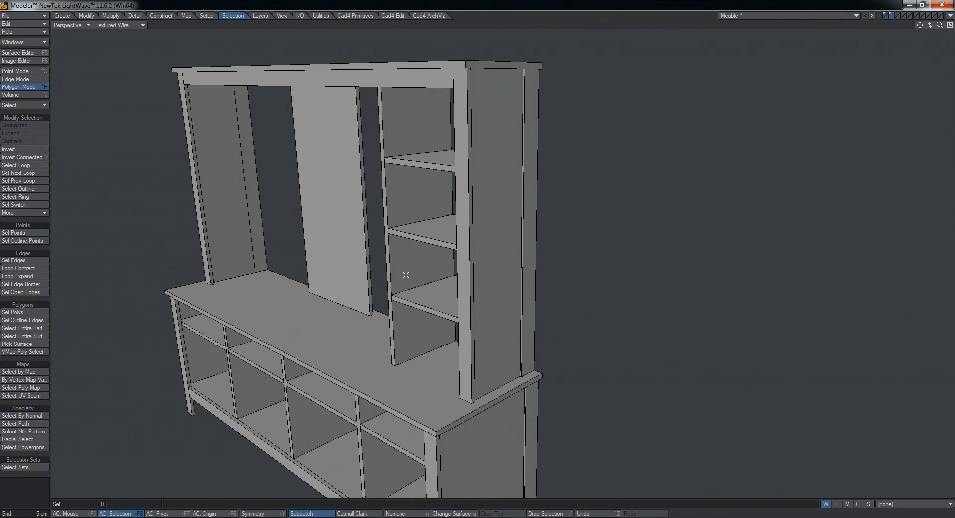
alt+drag(412, 272, 478, 263)
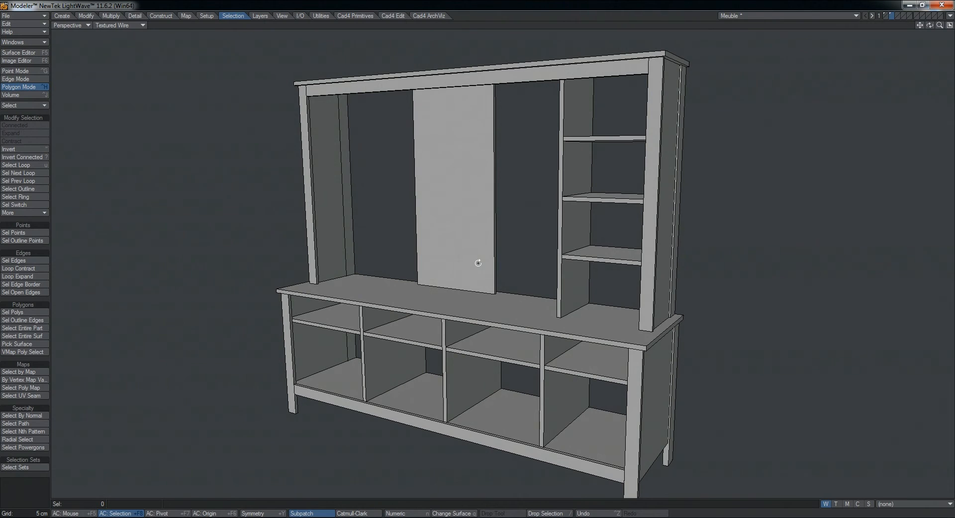
ctrl+alt+drag(430, 273, 544, 294)
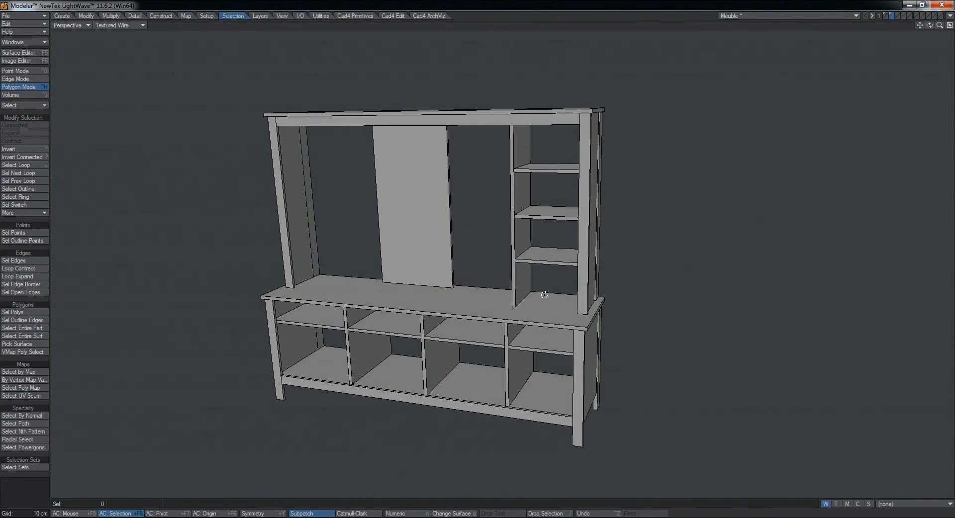
alt+drag(519, 282, 508, 252)
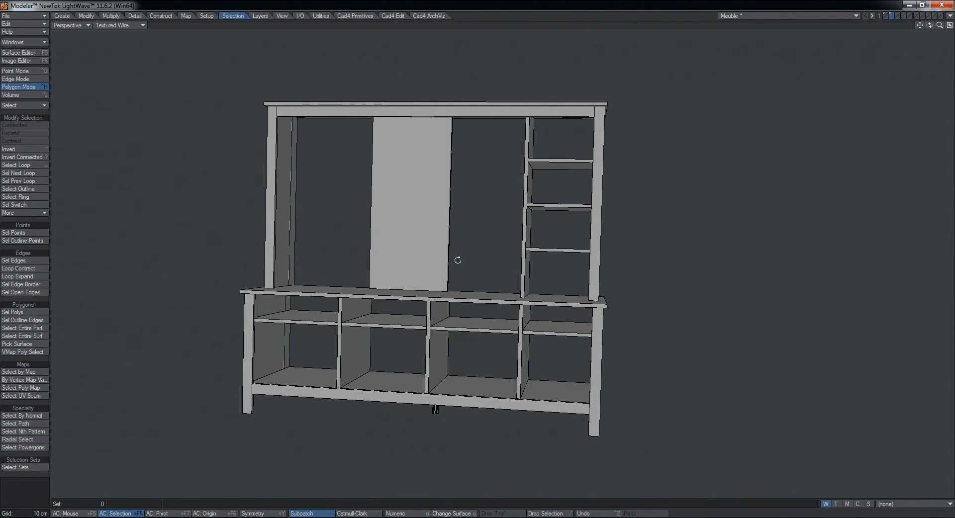
mouse_move(463, 260)
alt+mouse_down()
mouse_move(419, 273)
mouse_move(467, 293)
mouse_move(488, 188)
mouse_move(467, 232)
mouse_move(435, 228)
mouse_move(478, 238)
mouse_move(462, 257)
alt+mouse_up()
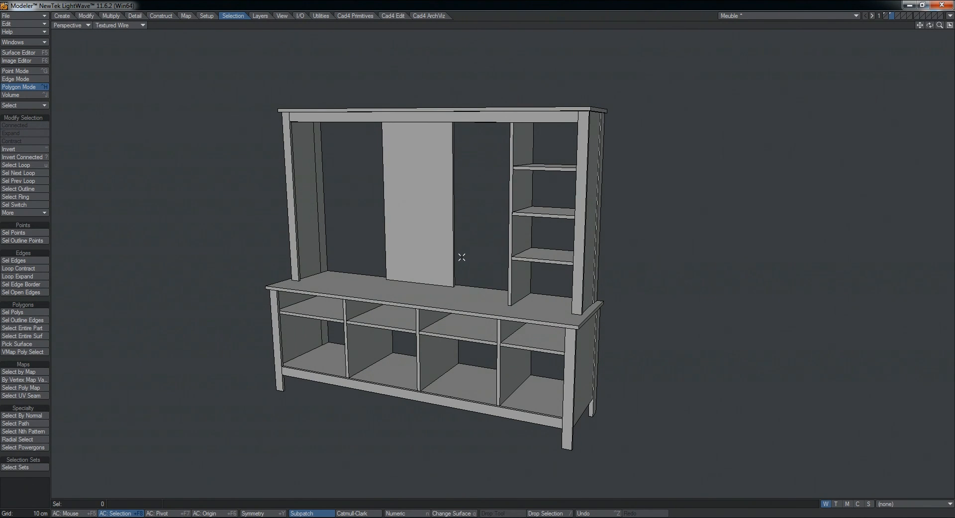
alt+drag(458, 317, 442, 297)
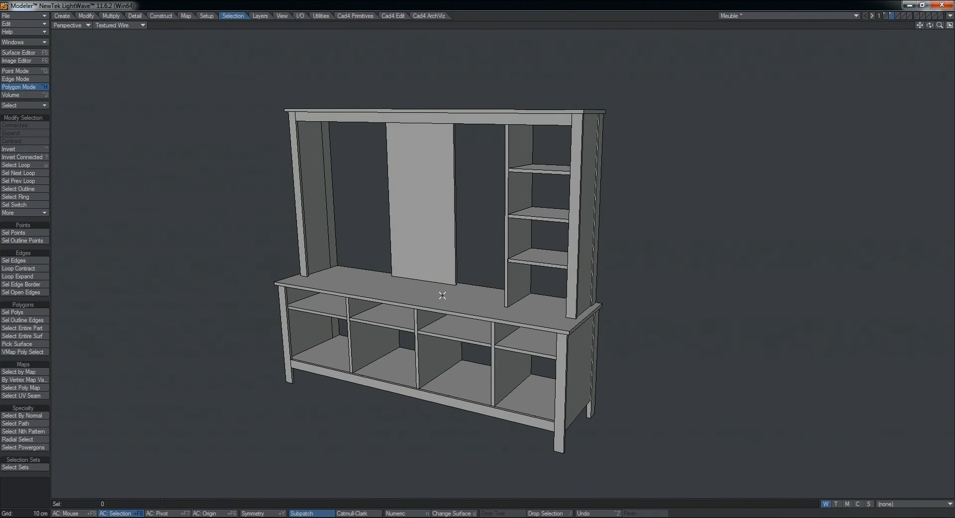
alt+drag(447, 296, 414, 316)
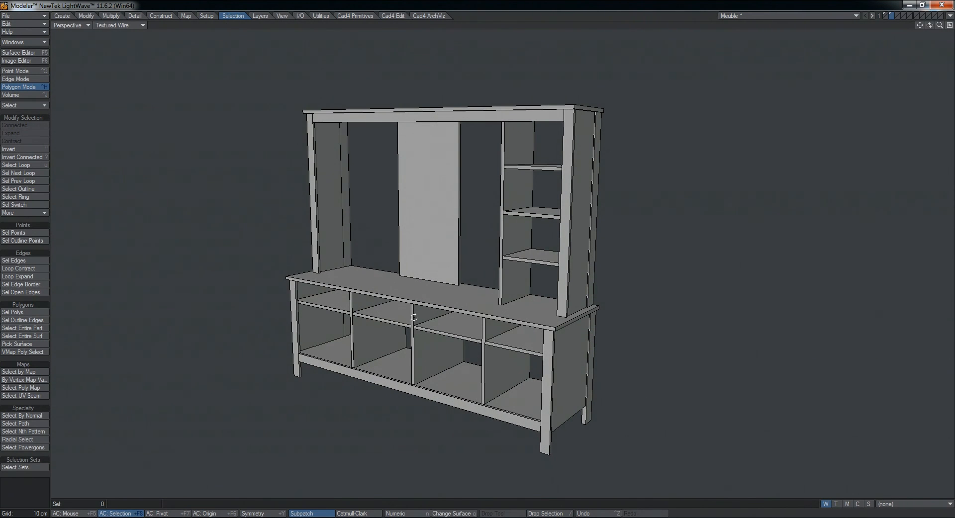